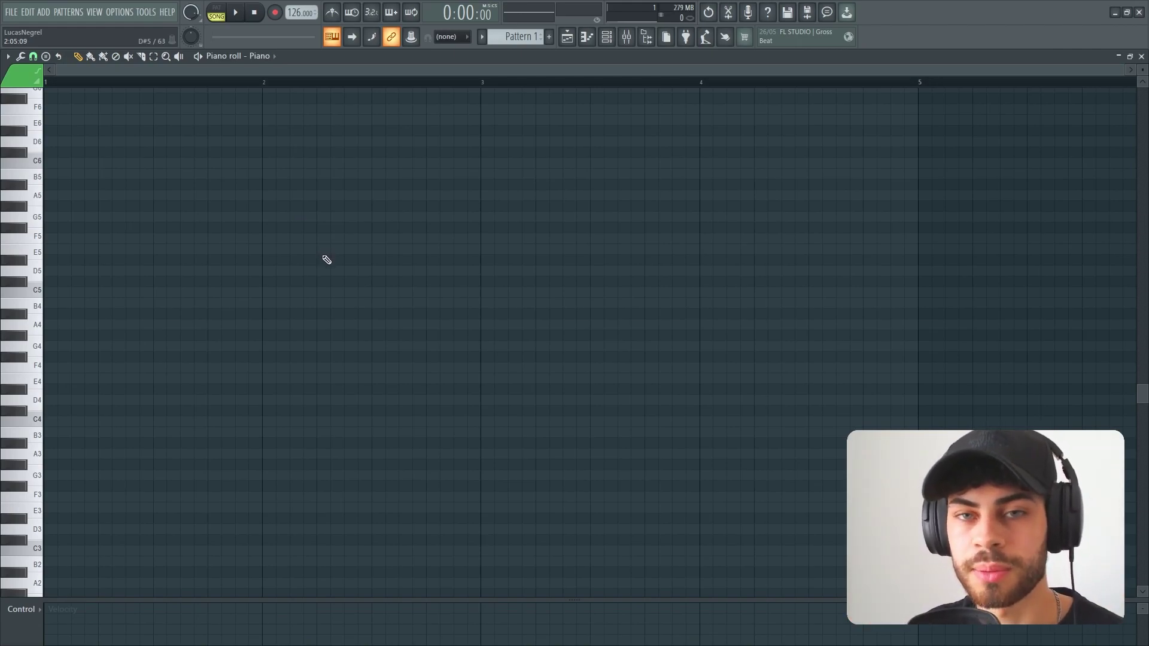
# Import the E Maj MIDI file from the Midi folder on the desktop into the Piano channel's piano roll.
pyautogui.scroll(-2, 327, 260)
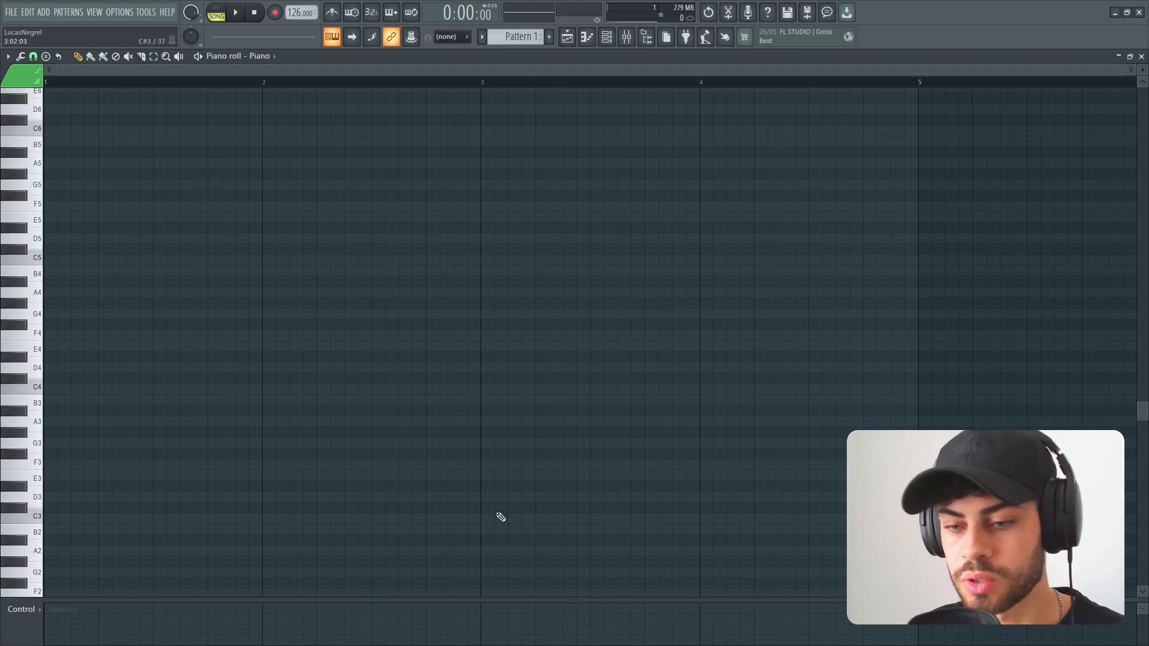
pyautogui.press('super')
pyautogui.click(504, 634)
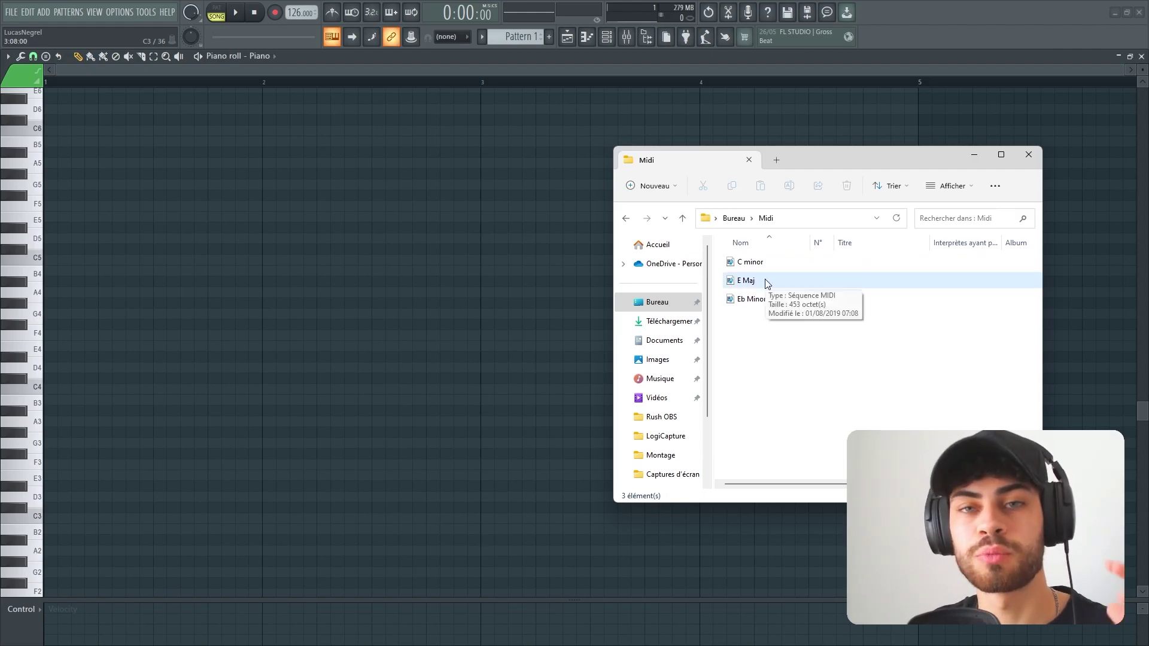
pyautogui.moveTo(782, 280); pyautogui.dragTo(193, 126)
pyautogui.scroll(-3, 192, 119)
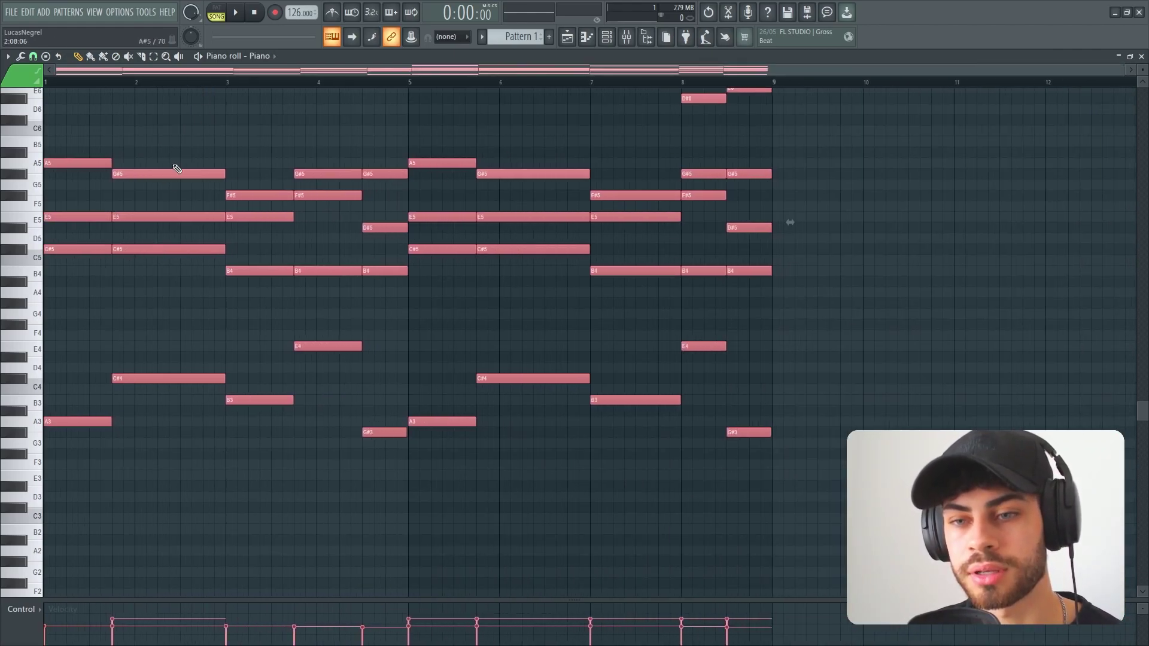
# Delete the repeated chords from bar 5 onward, keep the first four bars, and play back the remaining progression.
pyautogui.scroll(3, 173, 179)
pyautogui.moveTo(1143, 70); pyautogui.dragTo(1143, 81)
pyautogui.keyDown('ctrl'); pyautogui.click(942, 202); pyautogui.keyUp('ctrl')
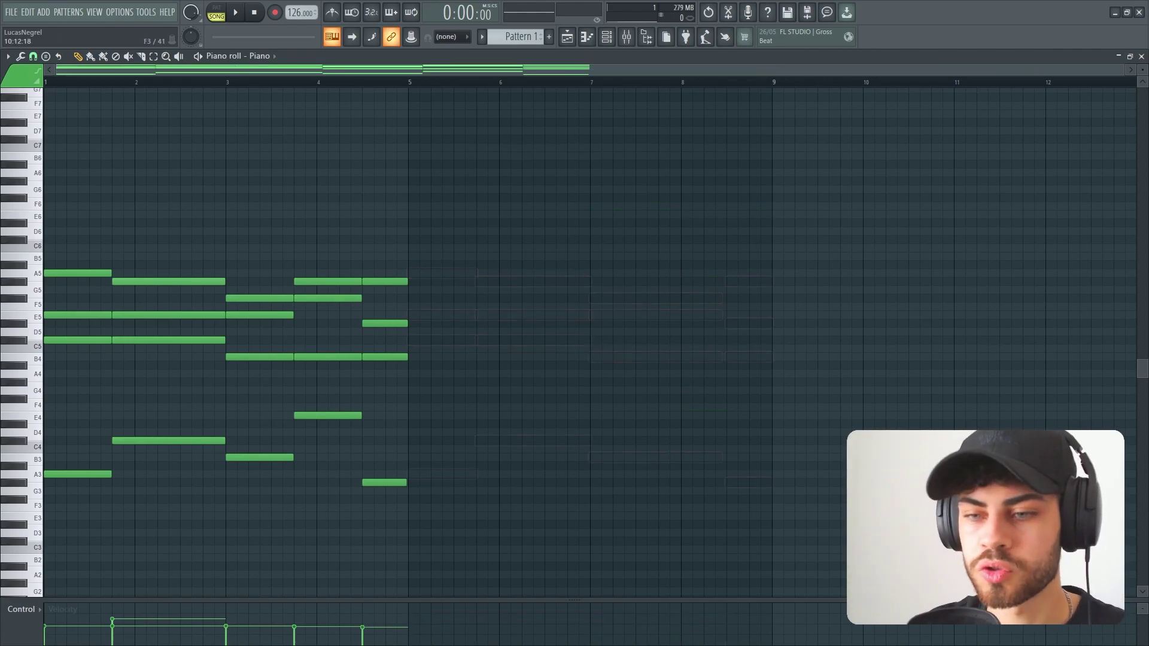
pyautogui.scroll(-2, 551, 390)
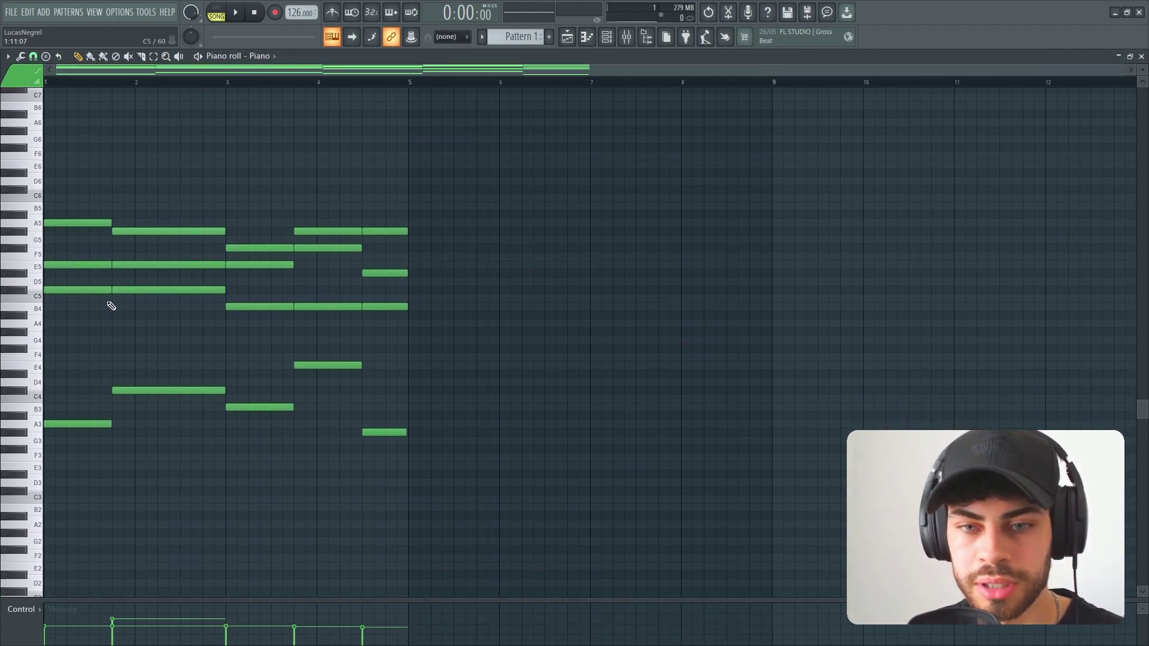
pyautogui.scroll(2, 106, 70)
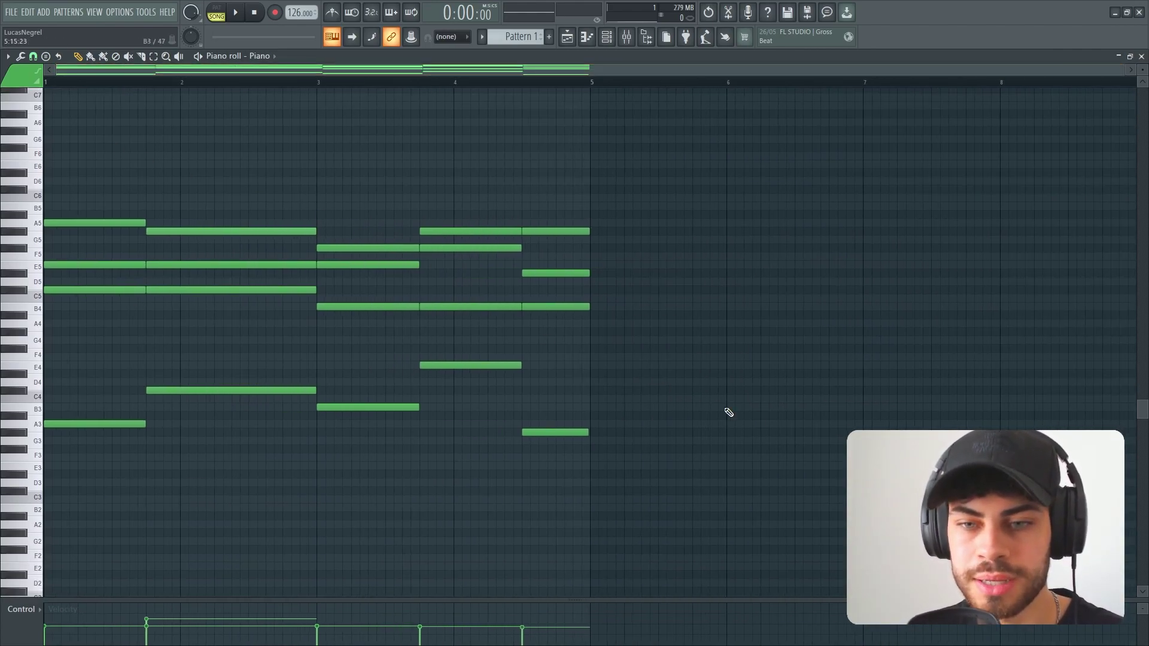
pyautogui.press('space')
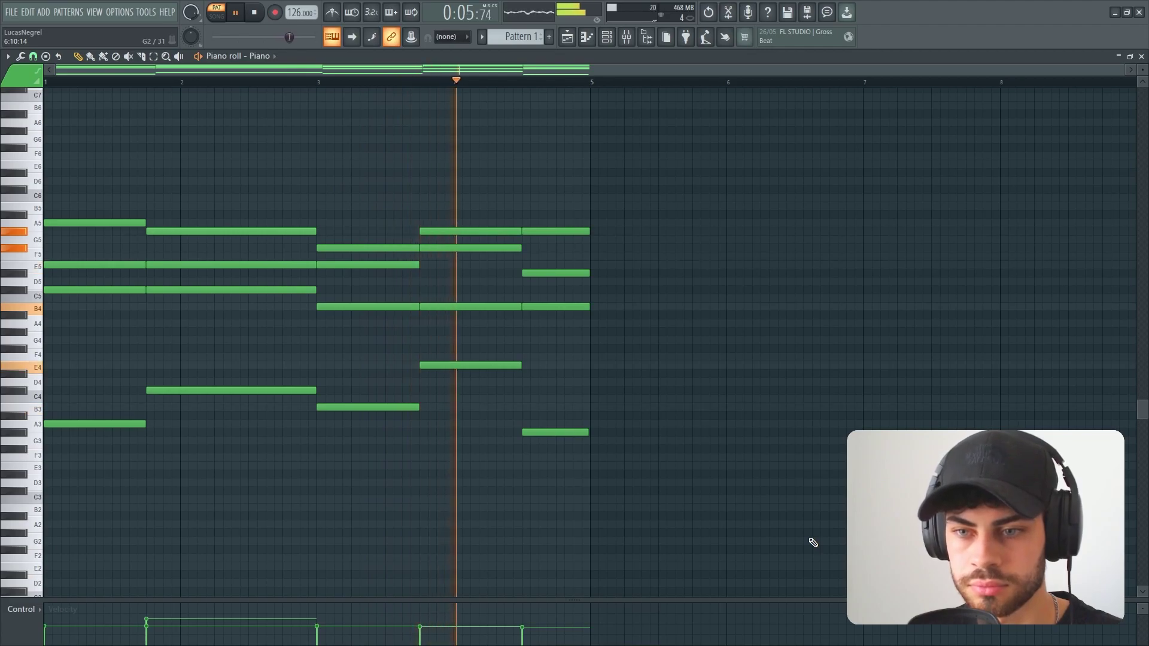
pyautogui.press('space')
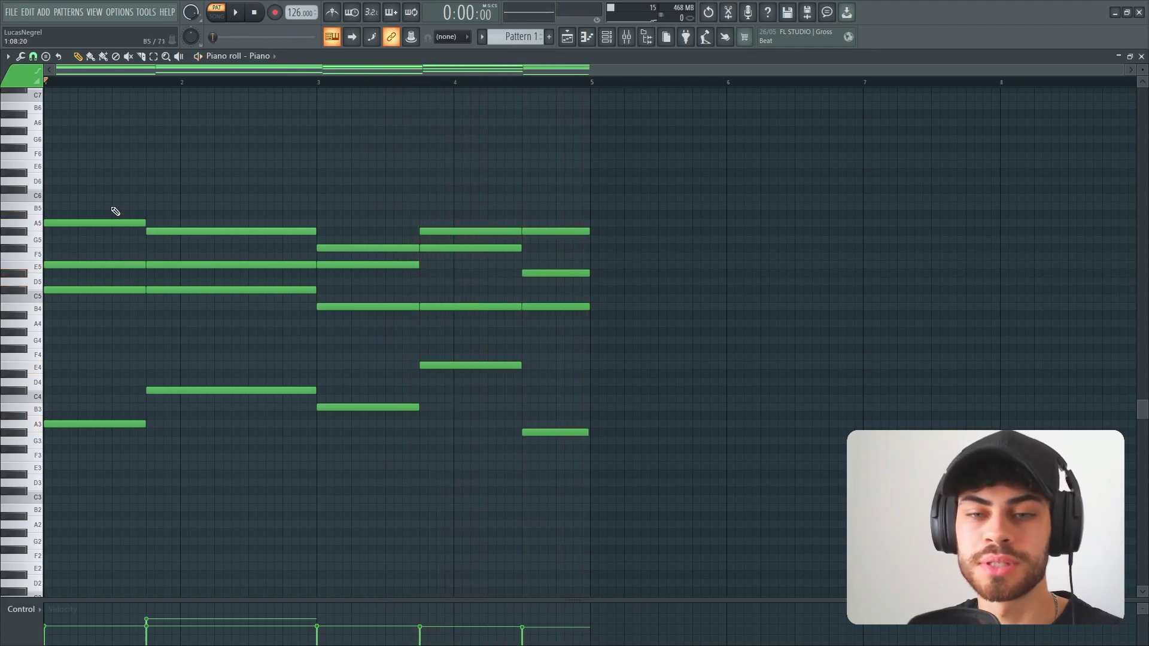
# Shorten the chords so the progression fits into two bars, repeat it from bar 3, and play it back.
pyautogui.scroll(2, 85, 77)
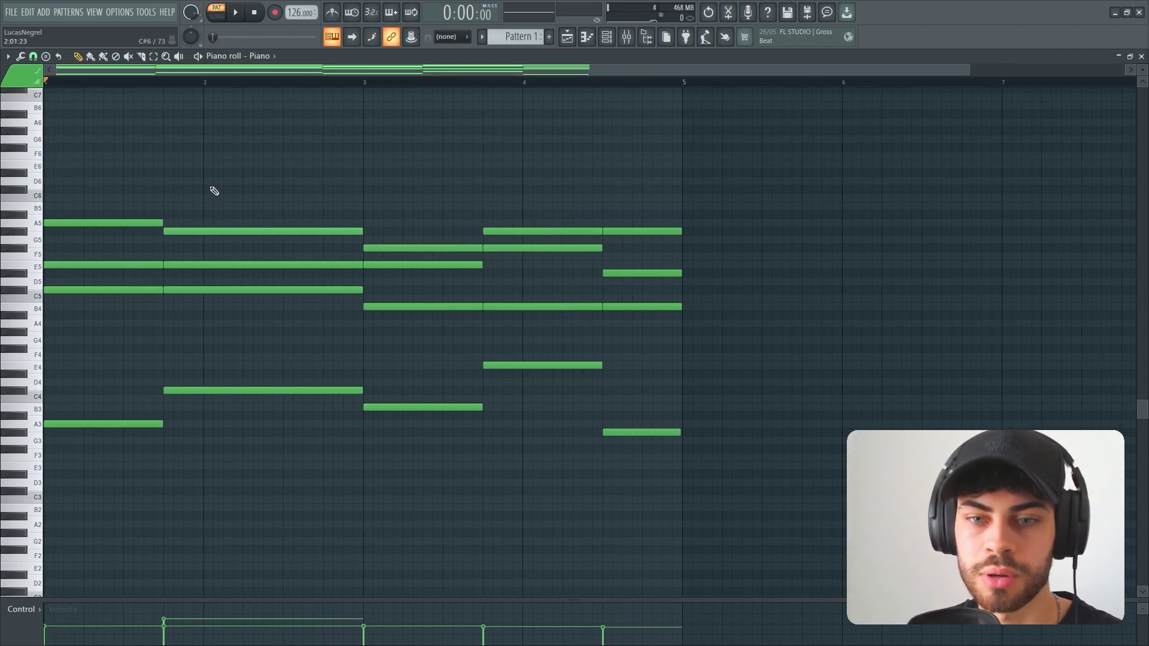
pyautogui.moveTo(158, 424); pyautogui.dragTo(125, 425)
pyautogui.moveTo(208, 194); pyautogui.dragTo(343, 470)
pyautogui.moveTo(264, 241); pyautogui.dragTo(239, 234)
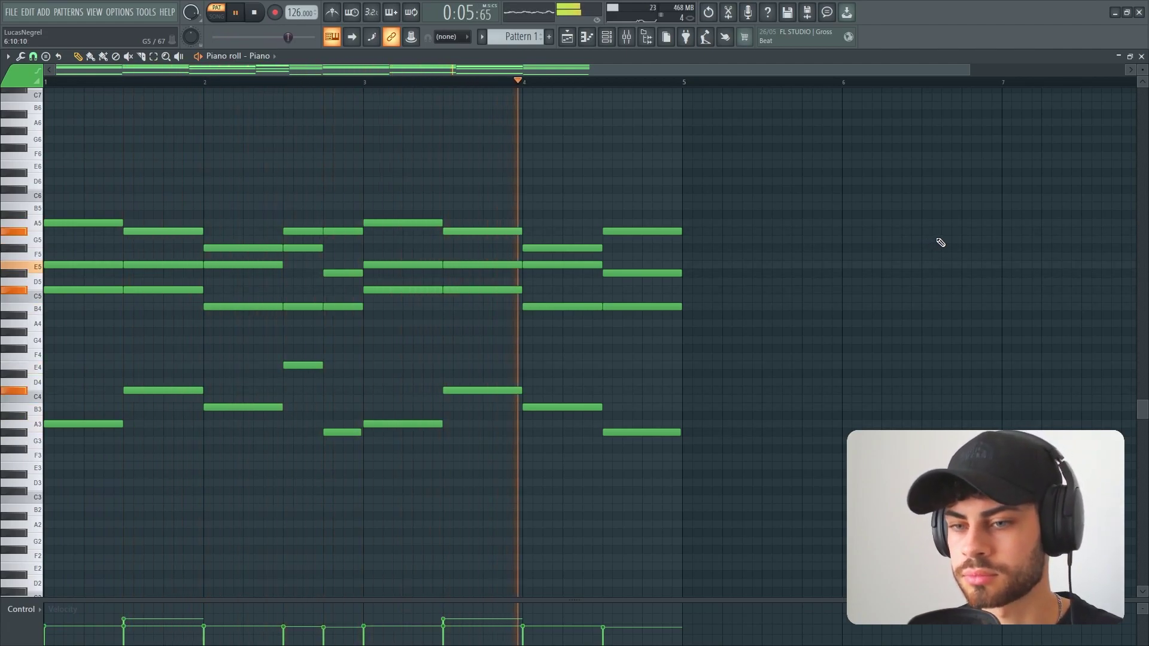
pyautogui.press('space')
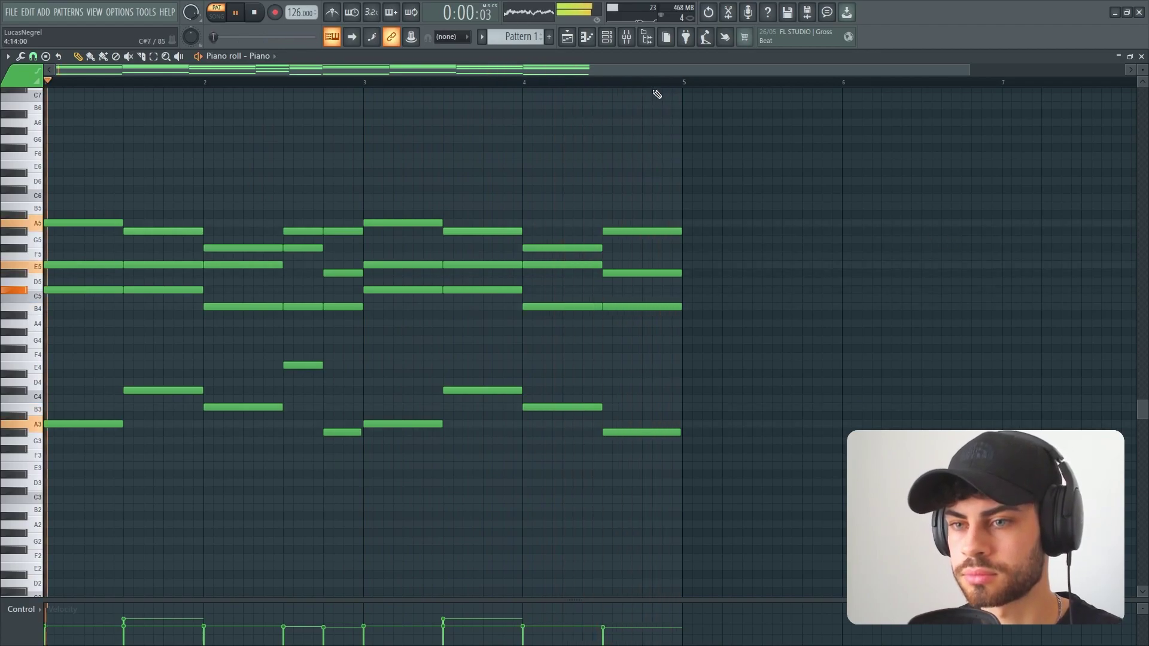
pyautogui.scroll(2, 288, 360)
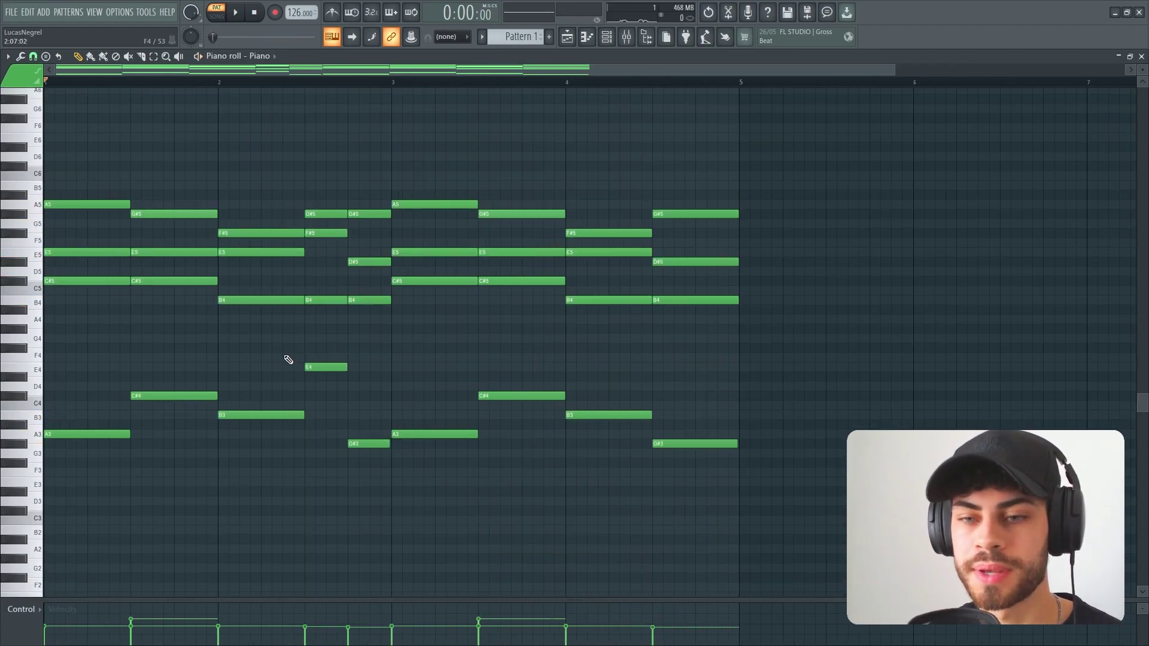
pyautogui.scroll(2, 428, 264)
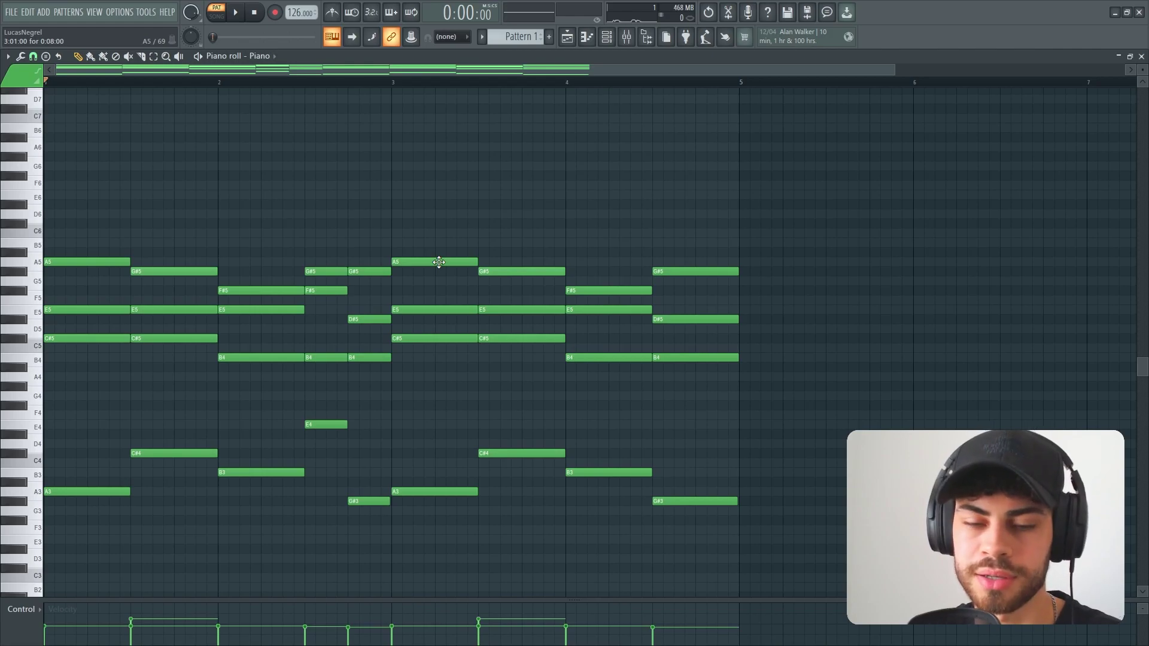
pyautogui.keyDown('ctrl'); pyautogui.scroll(1, 439, 262); pyautogui.keyUp('ctrl')
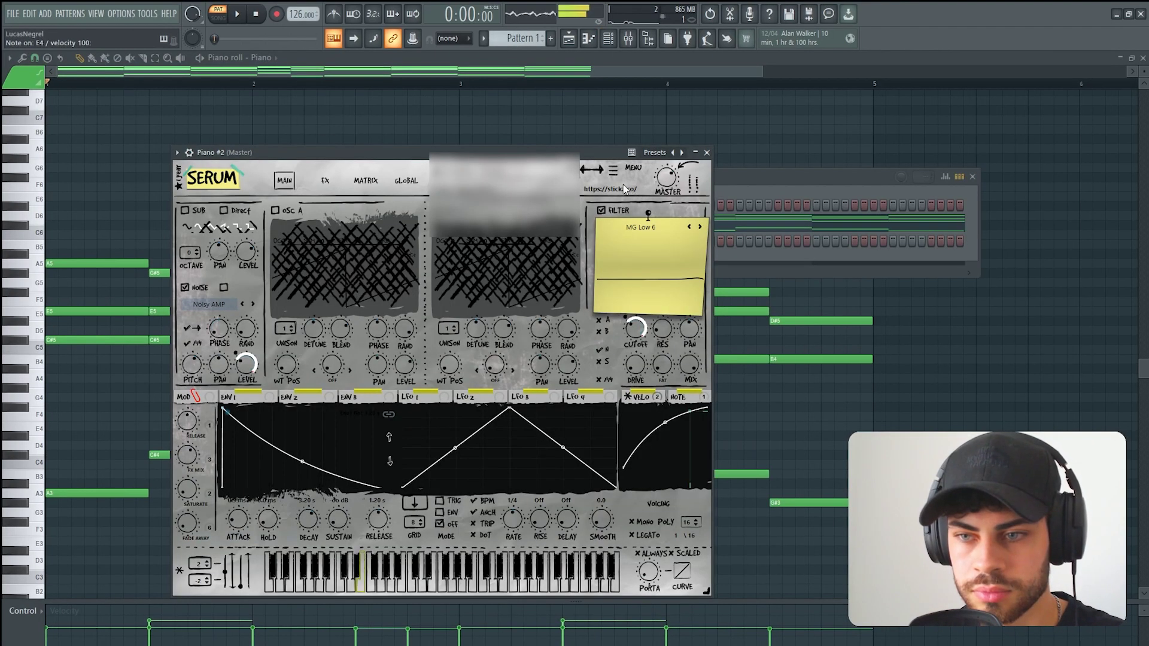
# Step through the Serum presets on Piano #2 to a guitar sound using the Clean Acoustic noise sample, and close the synth.
pyautogui.click(600, 174)
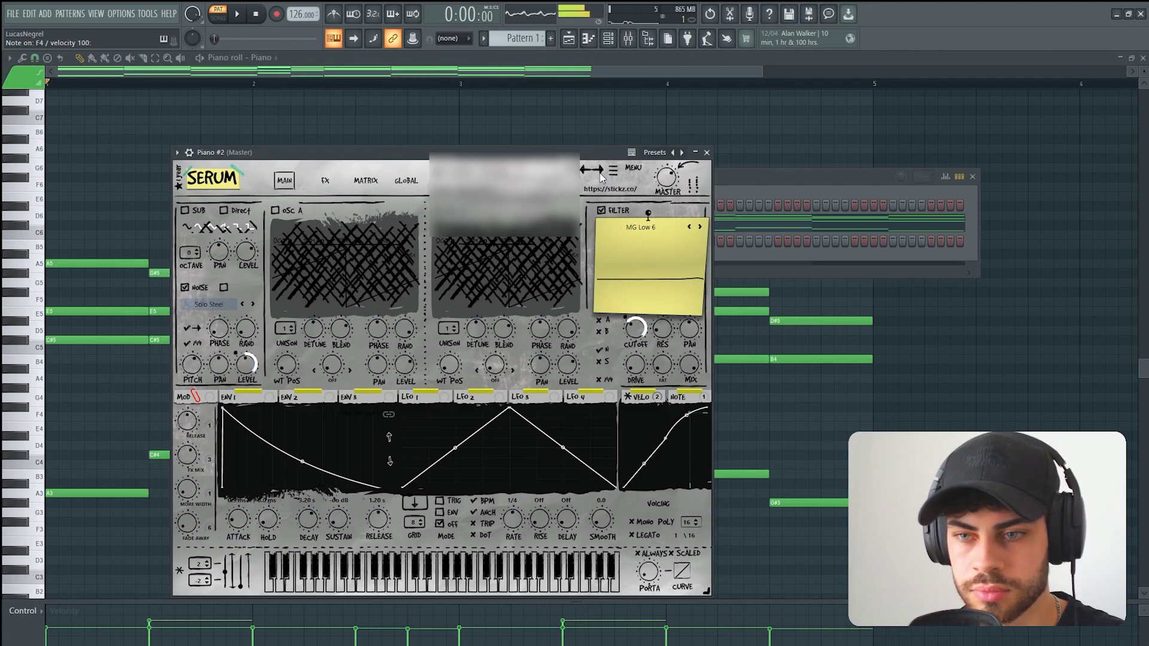
pyautogui.click(600, 173)
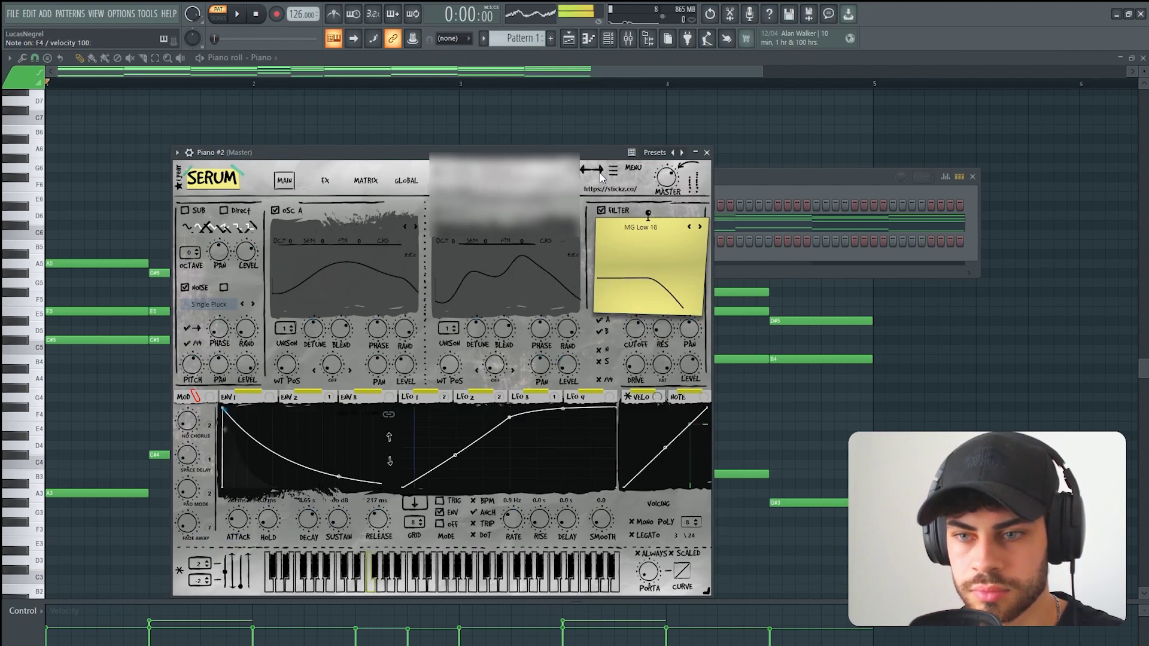
pyautogui.click(600, 173)
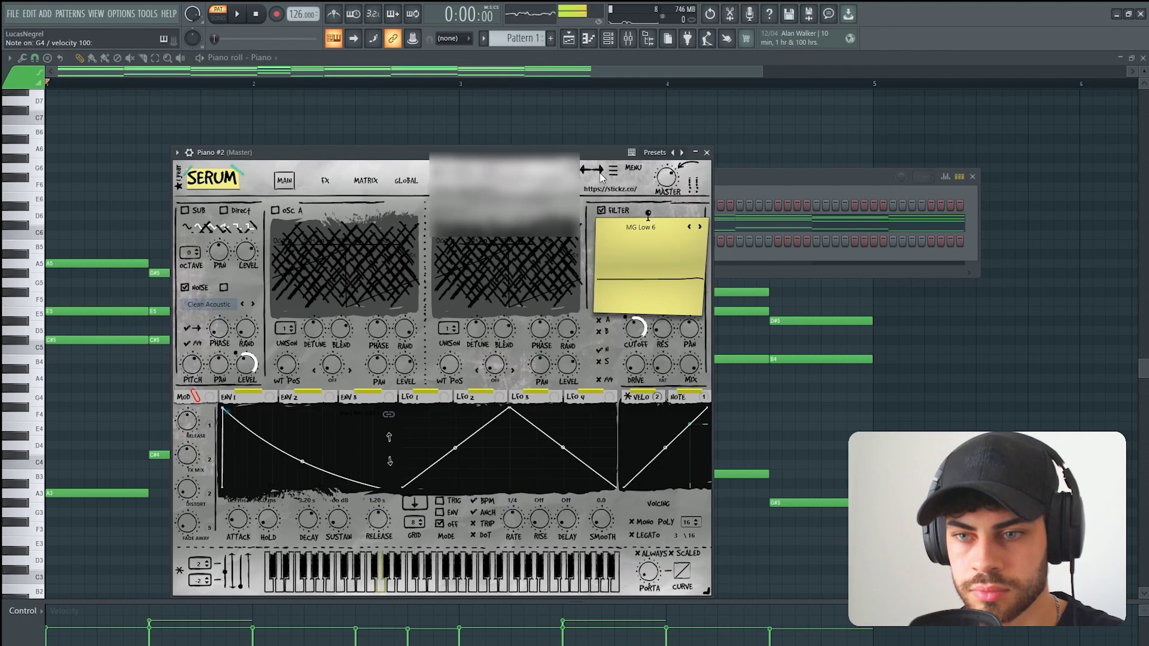
pyautogui.click(706, 152)
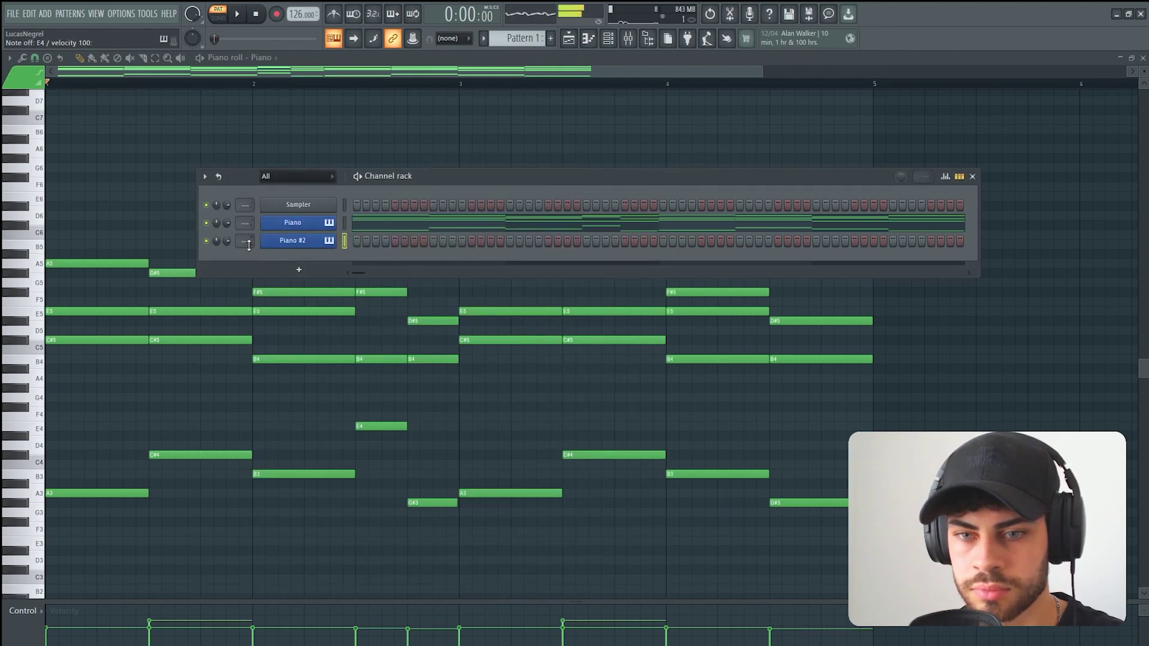
# Rename the Piano #2 channel to Guitare.
pyautogui.rightClick(317, 241)
pyautogui.click(363, 269)
pyautogui.write('Guitare')
pyautogui.press('Return')
# Open the Piano channel's piano roll from the channel rack to review its chord notes.
pyautogui.scroll(-1, 204, 297)
pyautogui.scroll(1, 142, 283)
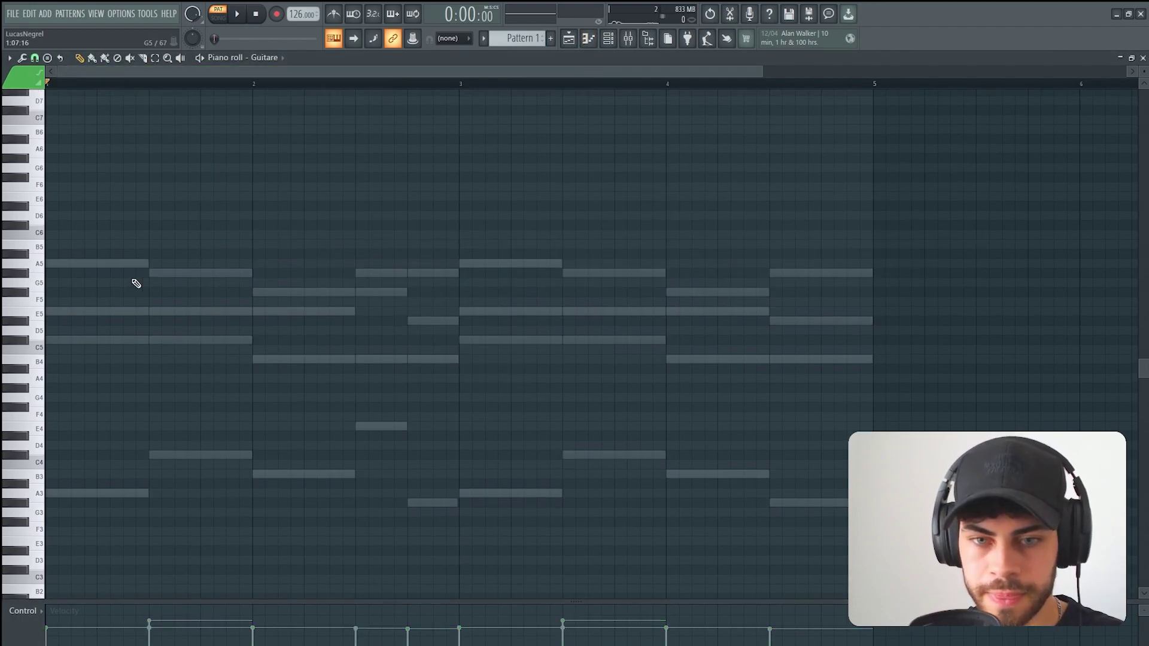
pyautogui.press('F6')
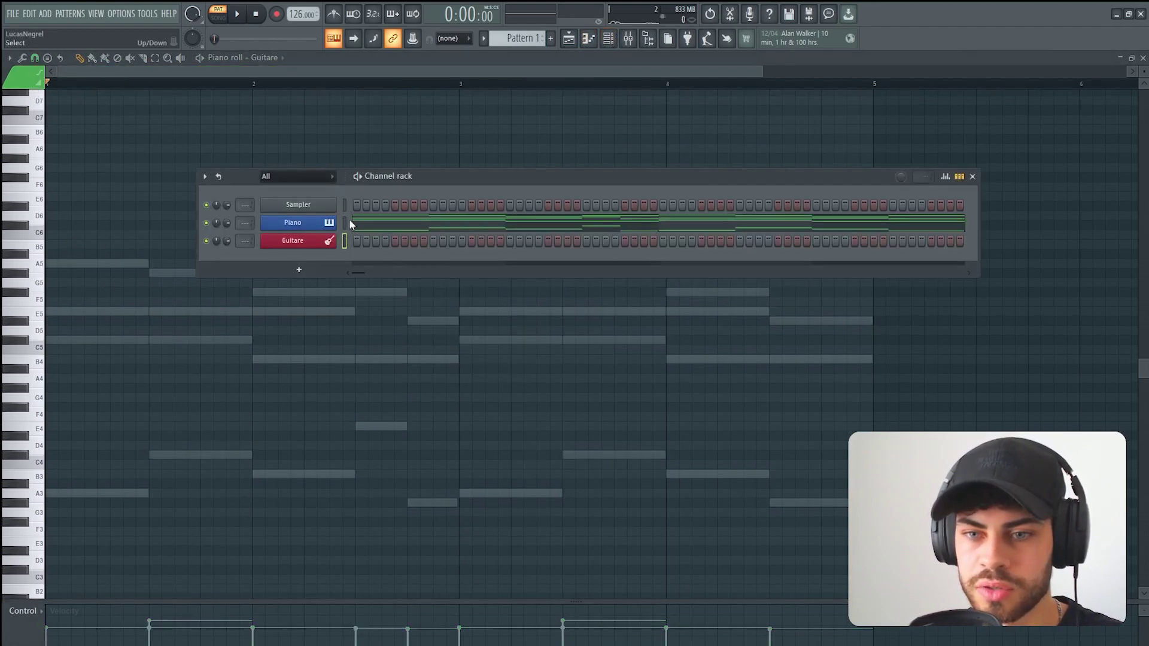
pyautogui.click(377, 230)
pyautogui.scroll(3, 219, 281)
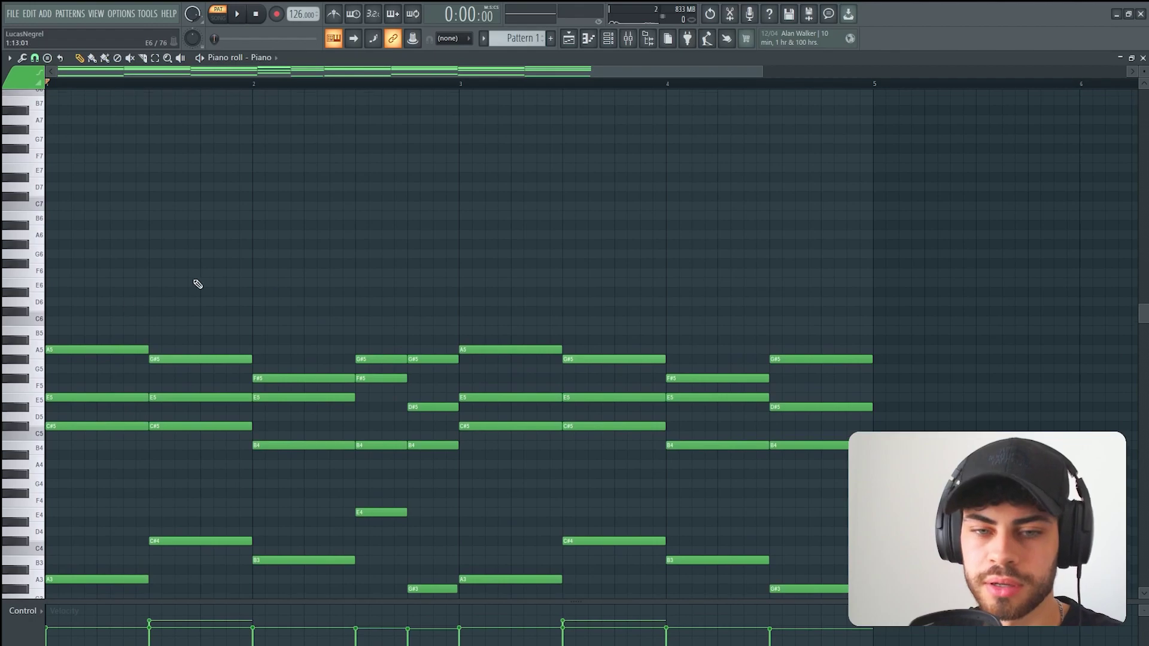
pyautogui.moveTo(80, 311); pyautogui.dragTo(14, 234)
pyautogui.press('space')
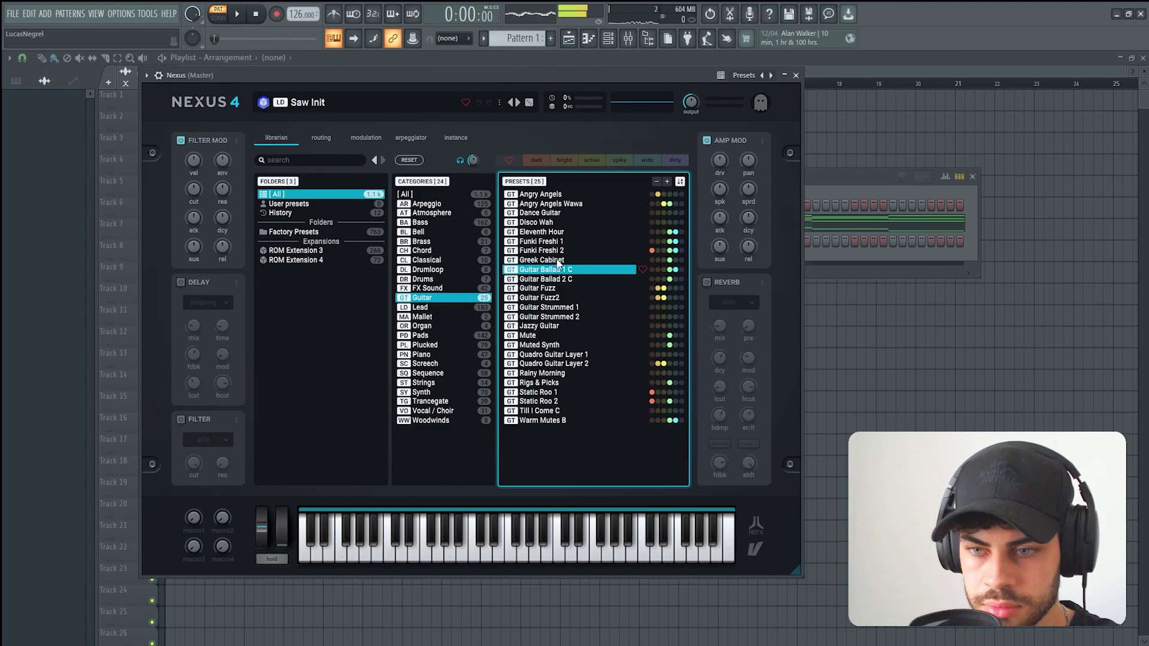
# Audition guitar presets in Nexus, load Dance Guitar, and close the synth window.
pyautogui.click(567, 232)
pyautogui.click(568, 215)
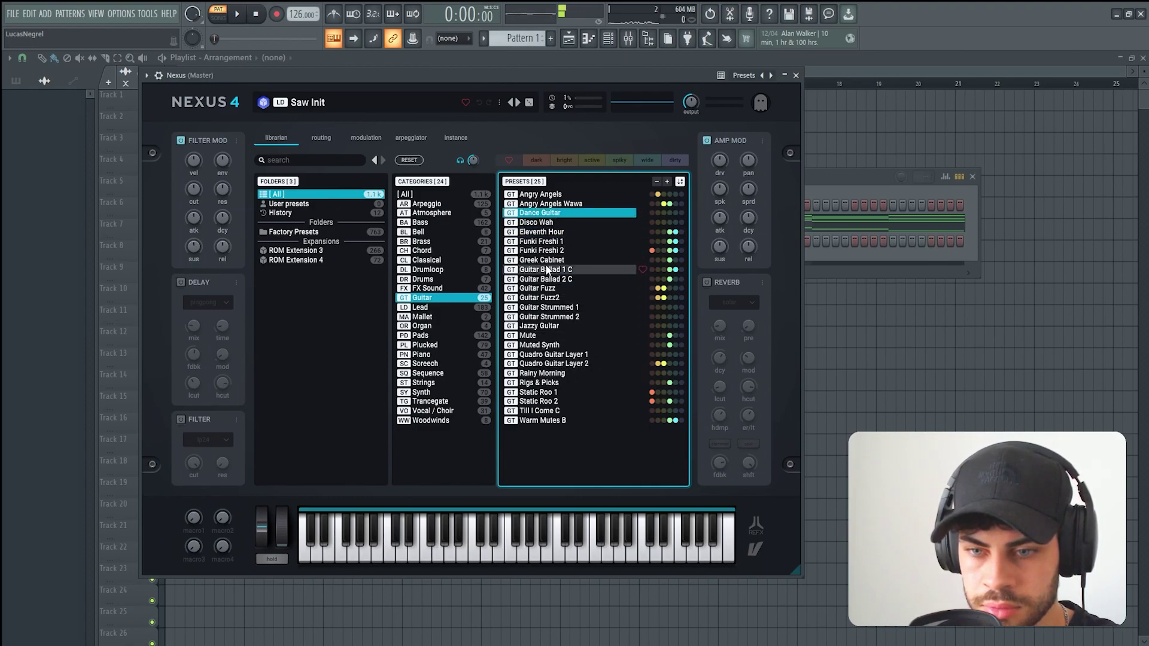
pyautogui.doubleClick(545, 215)
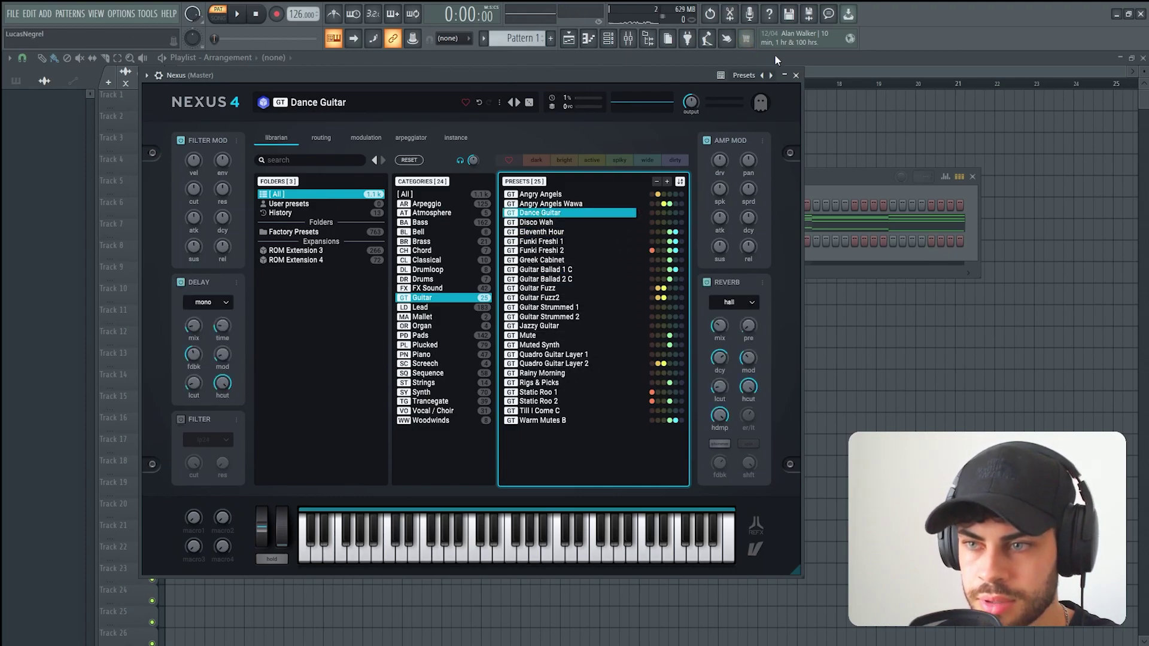
pyautogui.click(801, 76)
# Place the opening C#5, A5 and G#5 melody notes in bar 1 of the Nexus piano roll and play them back.
pyautogui.press('F7')
pyautogui.click(66, 341)
pyautogui.moveTo(67, 341); pyautogui.dragTo(104, 302)
pyautogui.click(111, 293)
pyautogui.press('space')
pyautogui.press('space')
pyautogui.press('space')
pyautogui.press('space')
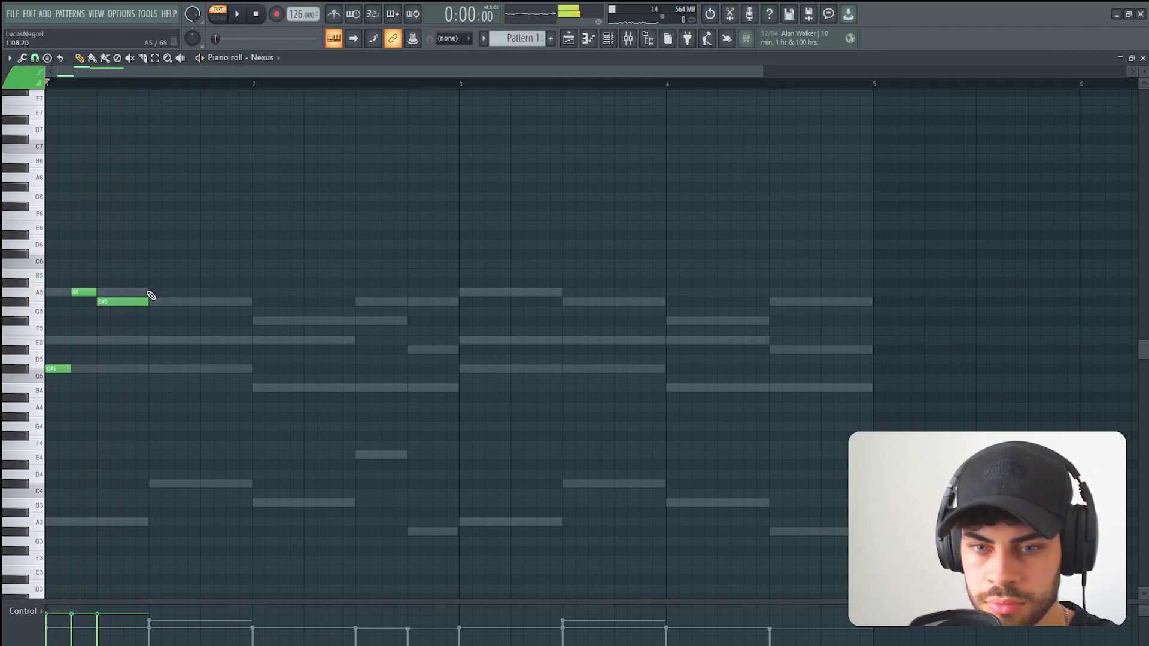
# Transpose the Nexus melody notes up one octave and play them back.
pyautogui.hotkey('ctrl', 'Up')
pyautogui.press('space')
pyautogui.press('space')
pyautogui.press('space')
# Add a G#6 and two F#6 notes in the second half of bar 1 and a longer D#6 at bar 2, and play back.
pyautogui.click(152, 187)
pyautogui.click(189, 206)
pyautogui.click(217, 207)
pyautogui.moveTo(218, 209); pyautogui.dragTo(303, 235)
pyautogui.press('space')
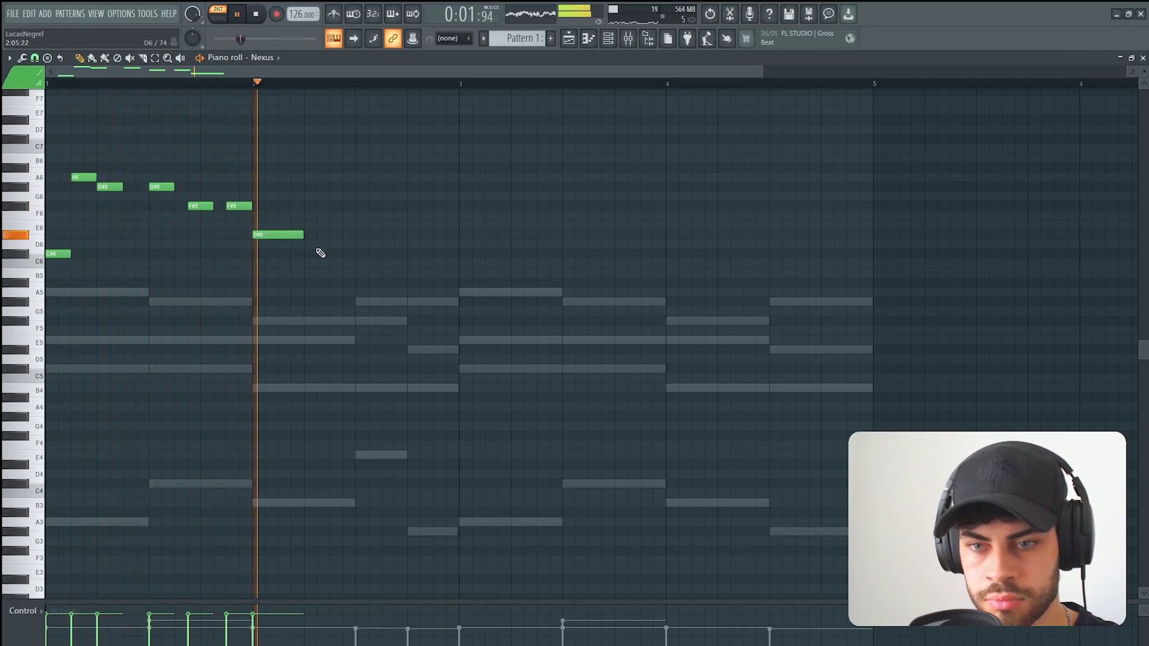
# Continue bar 2 after the D#6 with a short C#6 and a longer D#6, checking the melody by playback.
pyautogui.click(330, 242)
pyautogui.press('space')
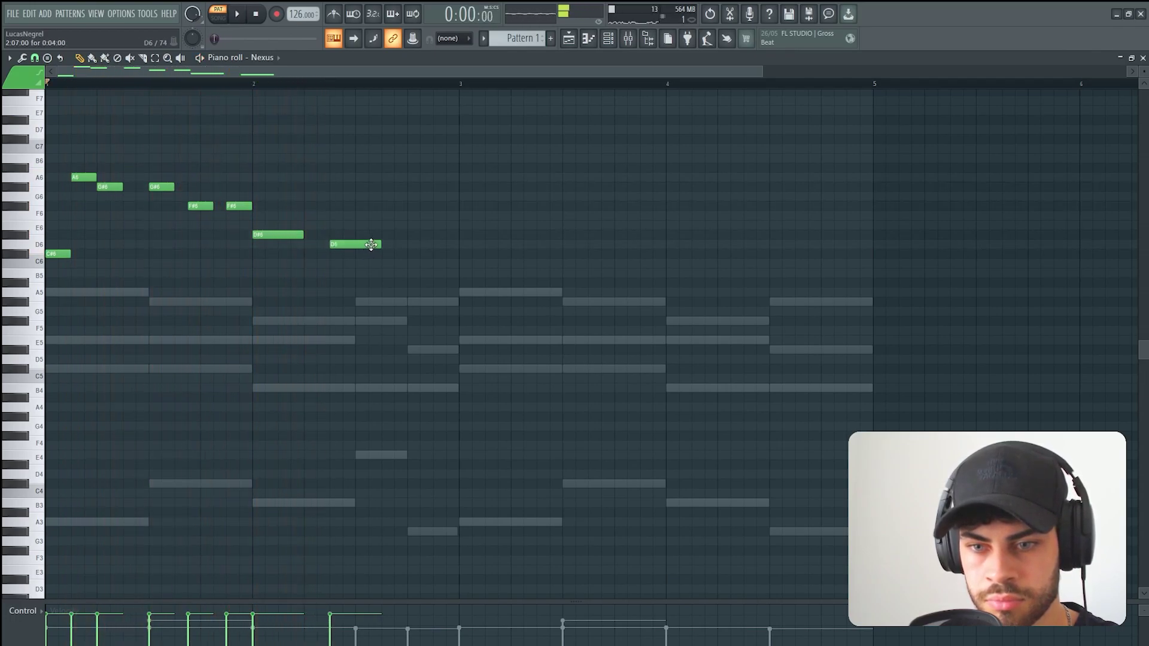
pyautogui.moveTo(373, 243); pyautogui.dragTo(355, 244)
pyautogui.moveTo(346, 244); pyautogui.dragTo(319, 258)
pyautogui.click(334, 234)
pyautogui.press('space')
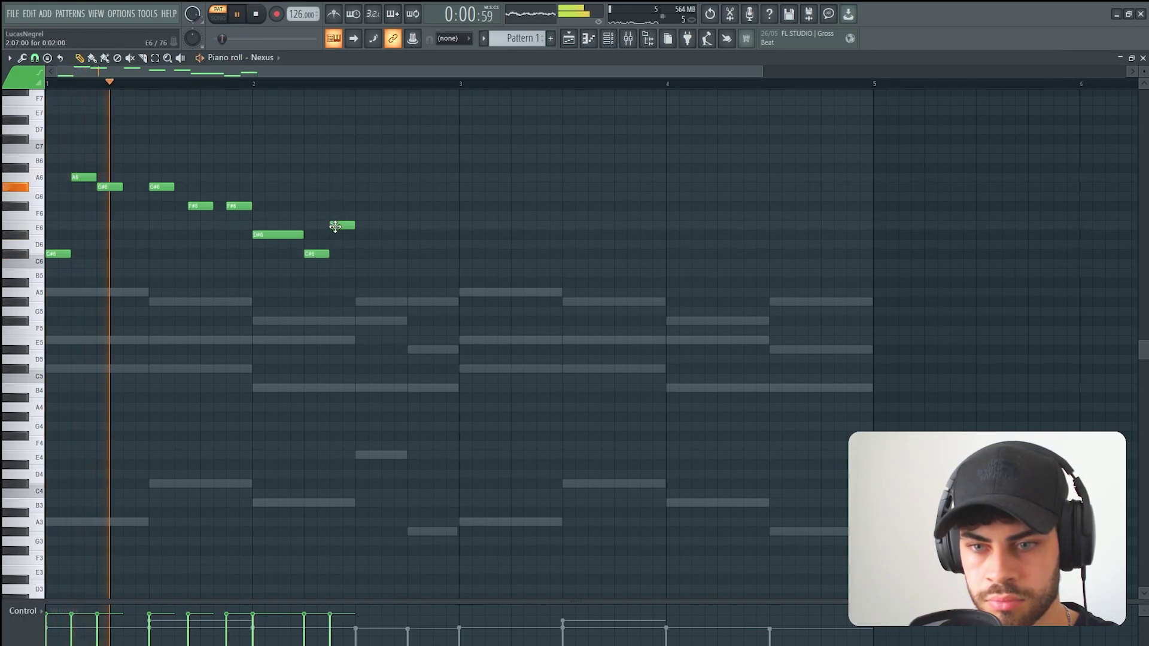
pyautogui.moveTo(354, 237); pyautogui.dragTo(385, 238)
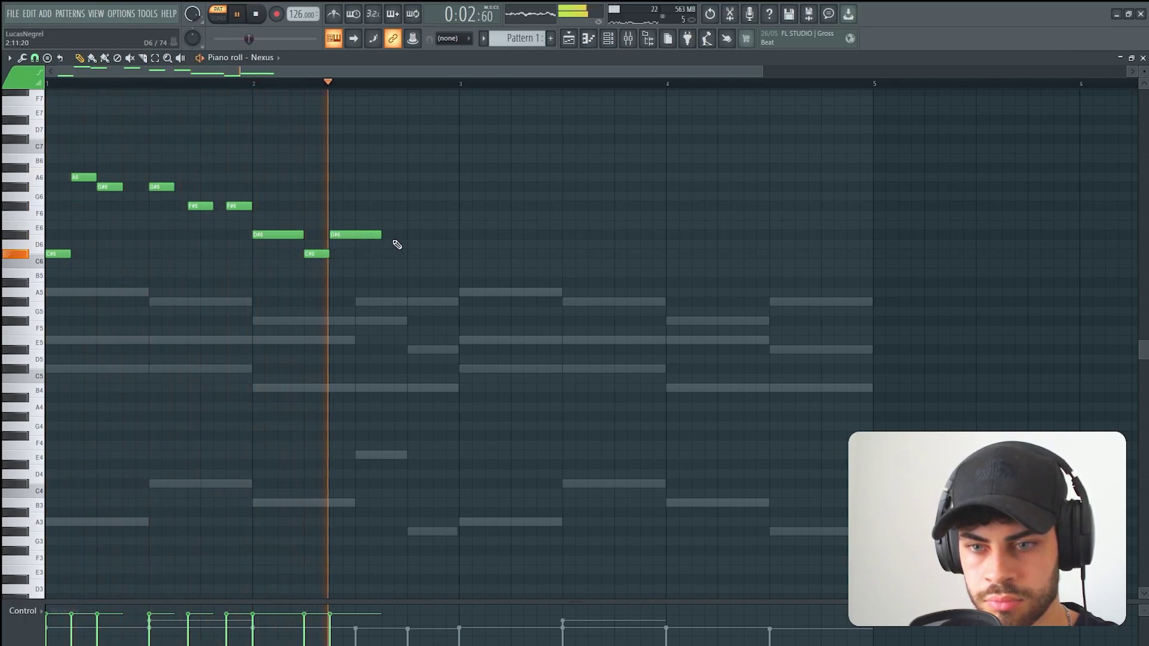
pyautogui.press('space')
# Add a short E6 after the second D#6 in bar 2 and a D#6 at the end of the bar, checking by playback.
pyautogui.click(382, 224)
pyautogui.press('space')
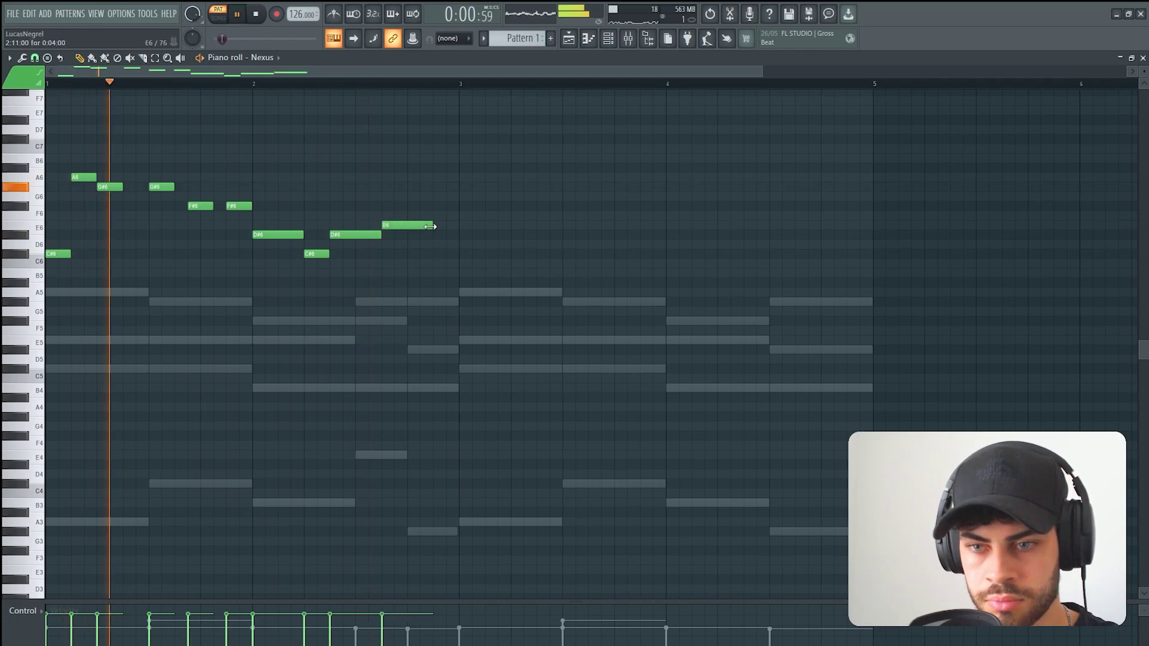
pyautogui.moveTo(431, 225); pyautogui.dragTo(409, 234)
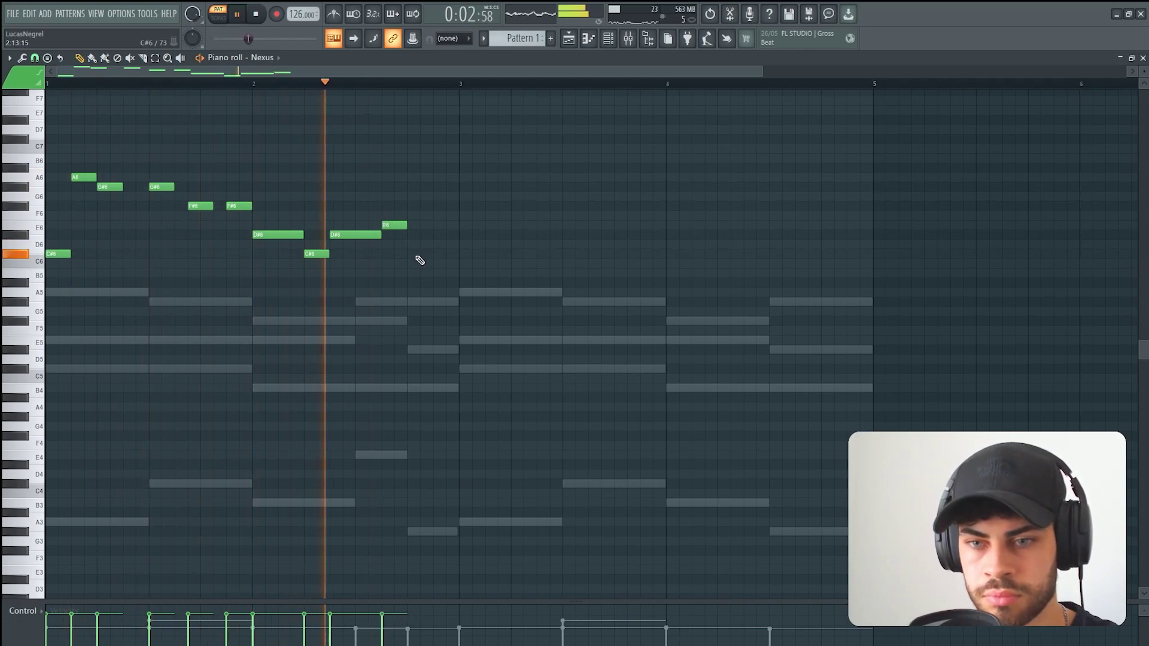
pyautogui.click(433, 234)
pyautogui.press('space')
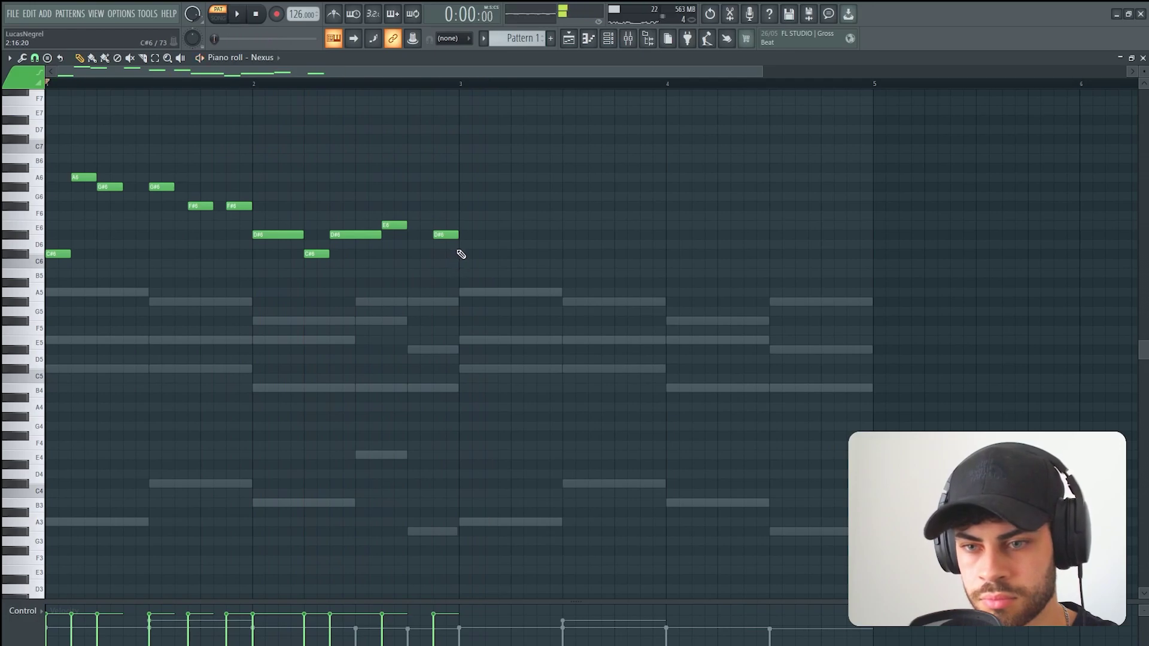
# Try an F#6 between the E6 and the final D#6 of bar 2, and play it back.
pyautogui.click(412, 206)
pyautogui.press('space')
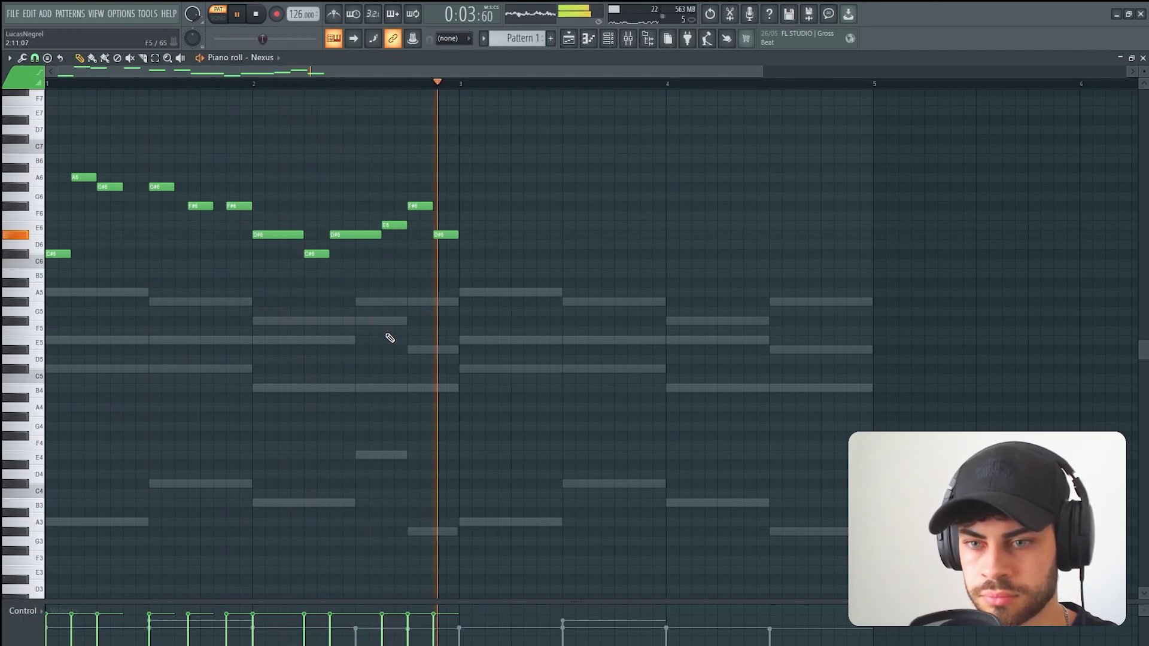
pyautogui.press('space')
pyautogui.rightClick(418, 206)
# Place a G#6 between the E6 and final D#6 of bar 2, and repeat the melody in bars 3 and 4 with a longer E6 ending.
pyautogui.moveTo(418, 177); pyautogui.dragTo(418, 186)
pyautogui.press('space')
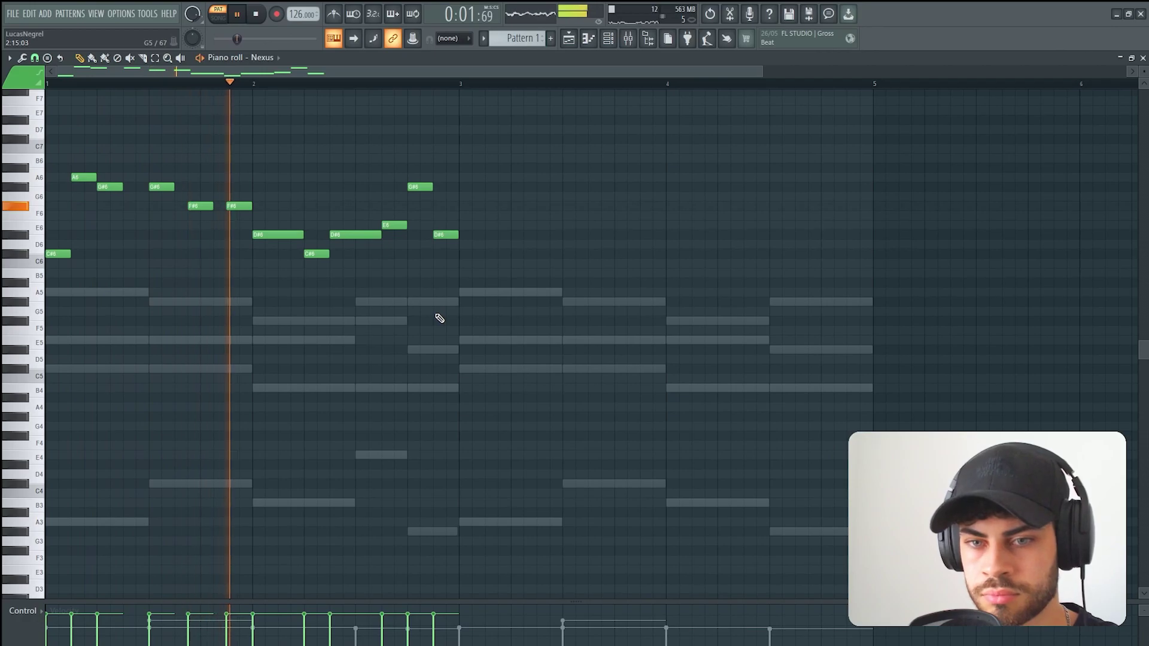
pyautogui.press('space')
pyautogui.hotkey('ctrl', 'v')
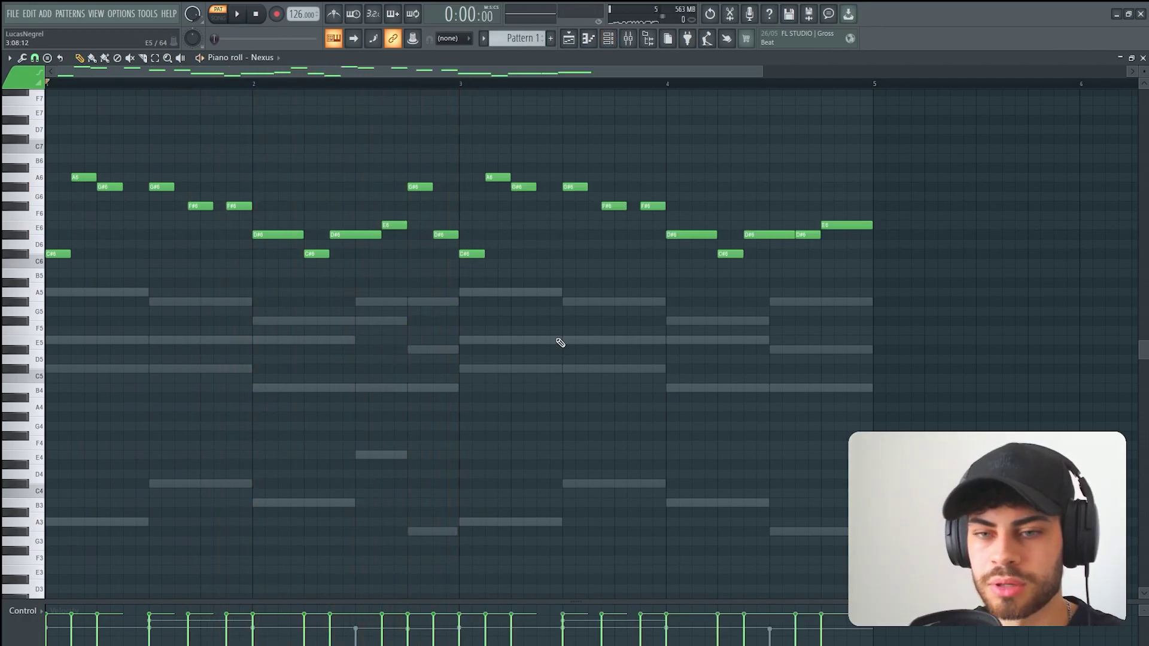
# Clone the Nexus channel as a second Nexus instance and close the copy's plugin window.
pyautogui.click(620, 38)
pyautogui.rightClick(336, 226)
pyautogui.click(365, 354)
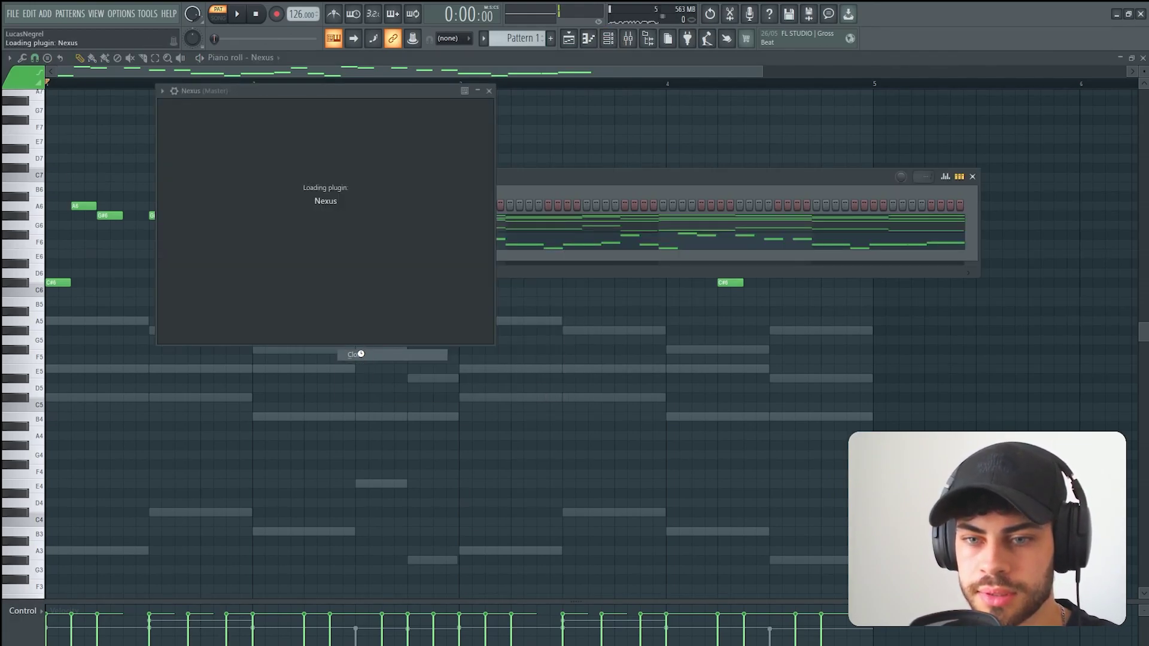
pyautogui.moveTo(309, 93); pyautogui.dragTo(569, 105)
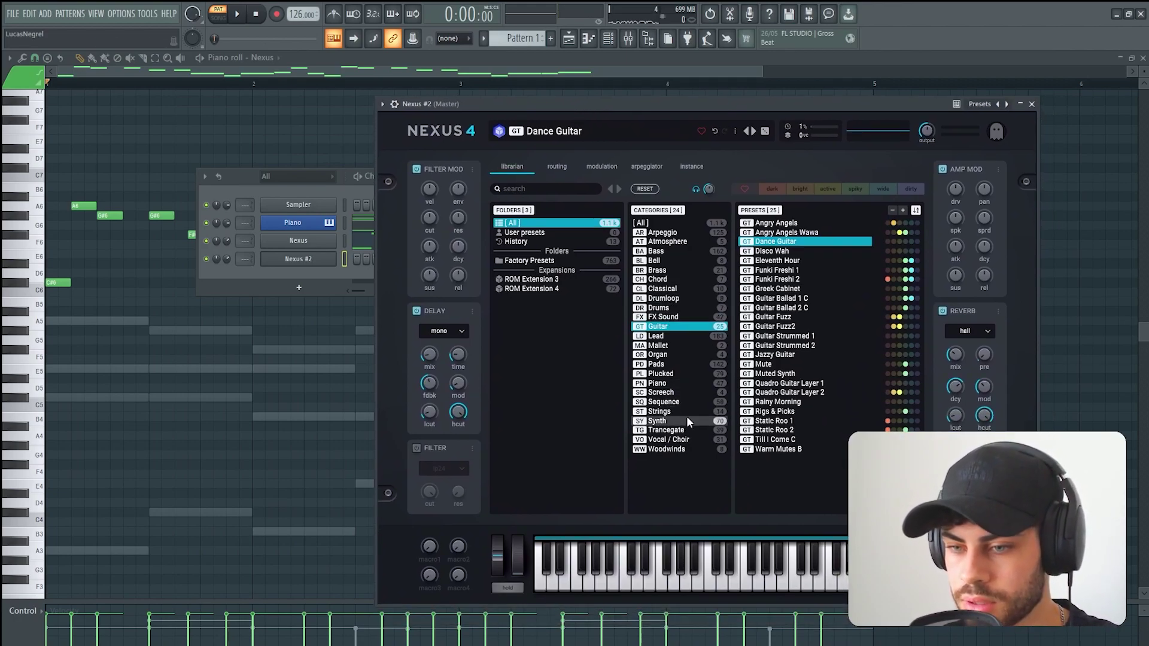
pyautogui.click(1031, 105)
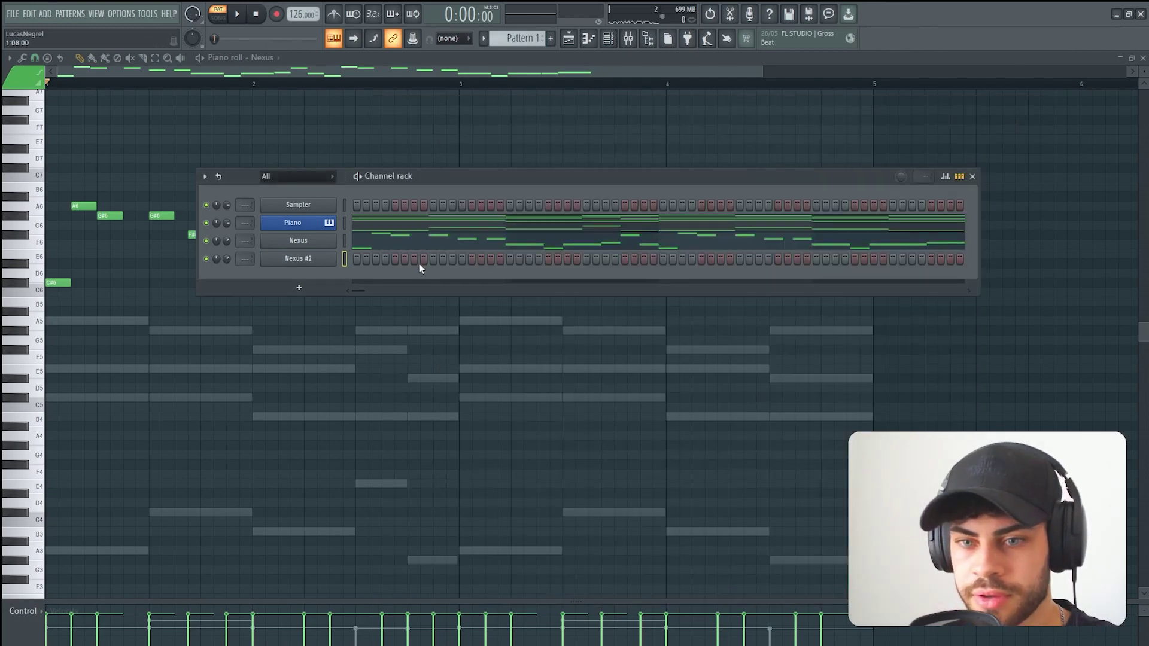
# Clone Pattern 1 to work on the copy as Pattern 2.
pyautogui.click(519, 37)
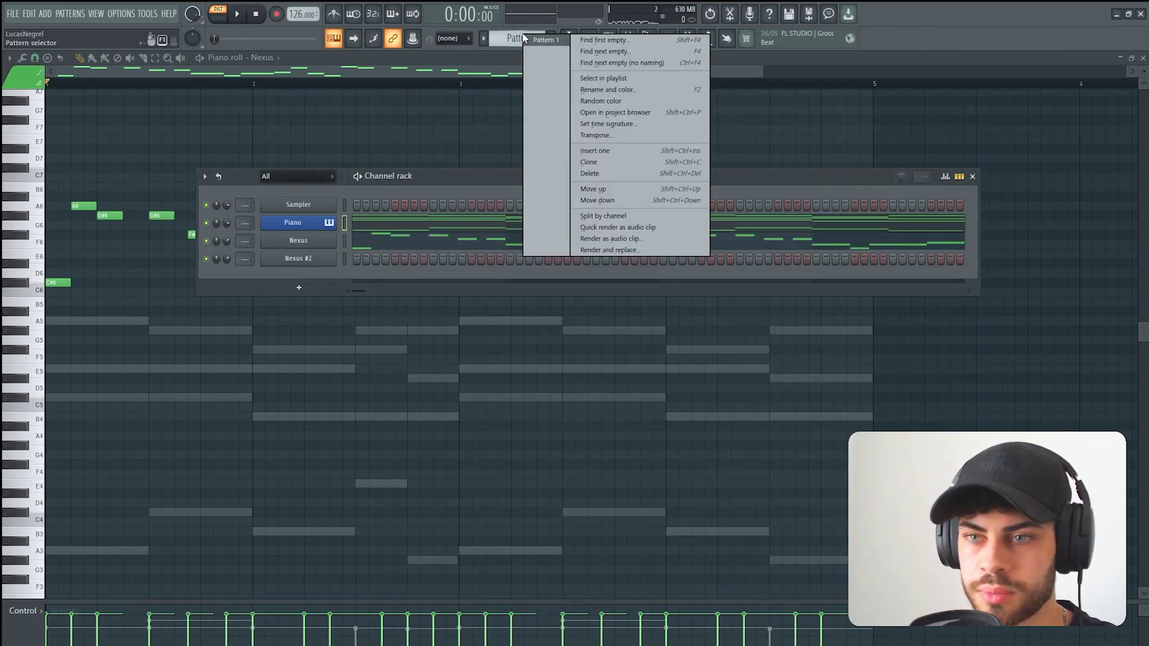
pyautogui.click(605, 163)
pyautogui.scroll(-1, 521, 37)
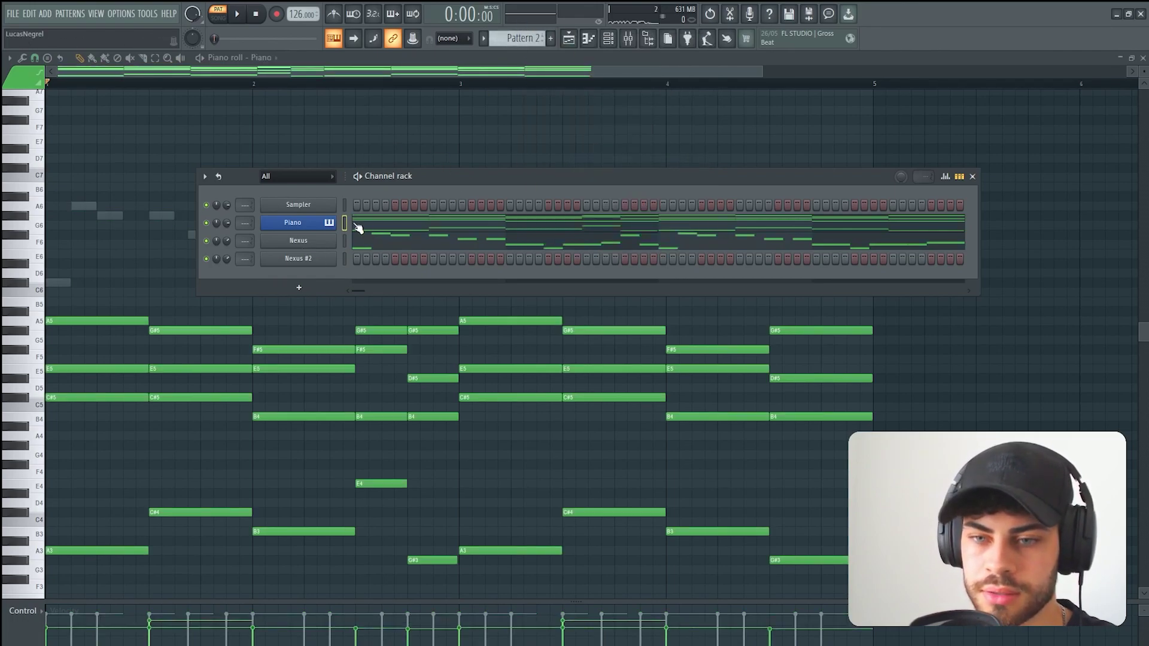
# Turn each Piano chord in bar 1 and the first chord of bar 2 into three short stabs, and play them back.
pyautogui.click(350, 223)
pyautogui.scroll(-4, 217, 107)
pyautogui.moveTo(96, 155); pyautogui.dragTo(105, 276)
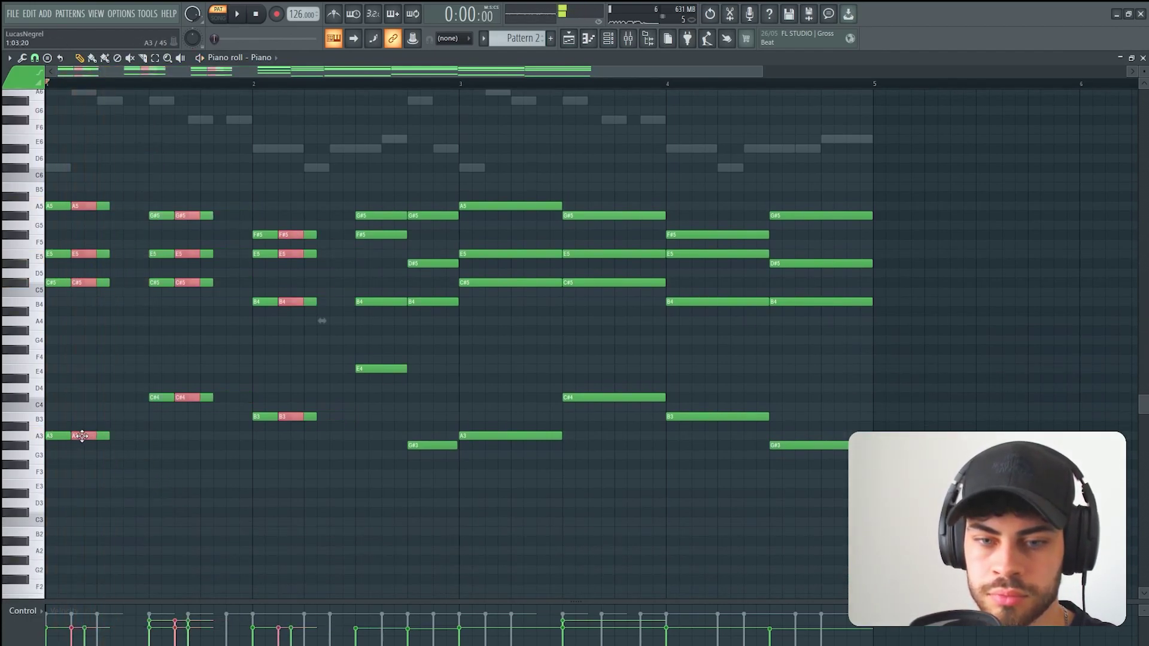
pyautogui.moveTo(82, 436); pyautogui.dragTo(134, 435)
pyautogui.press('space')
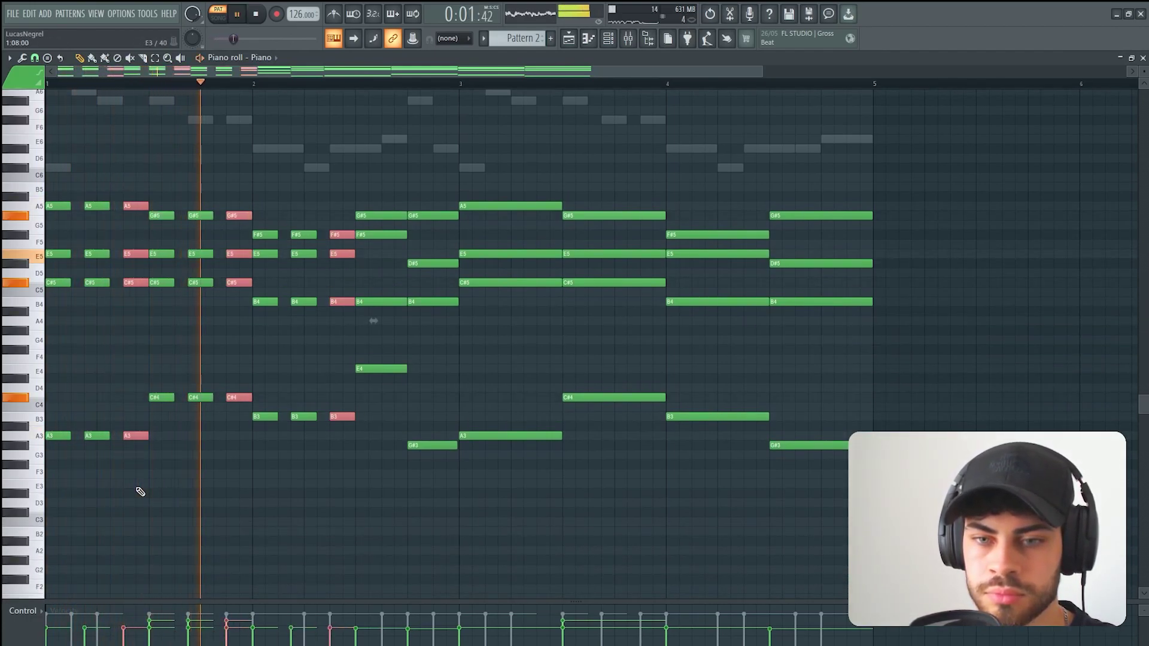
pyautogui.press('space')
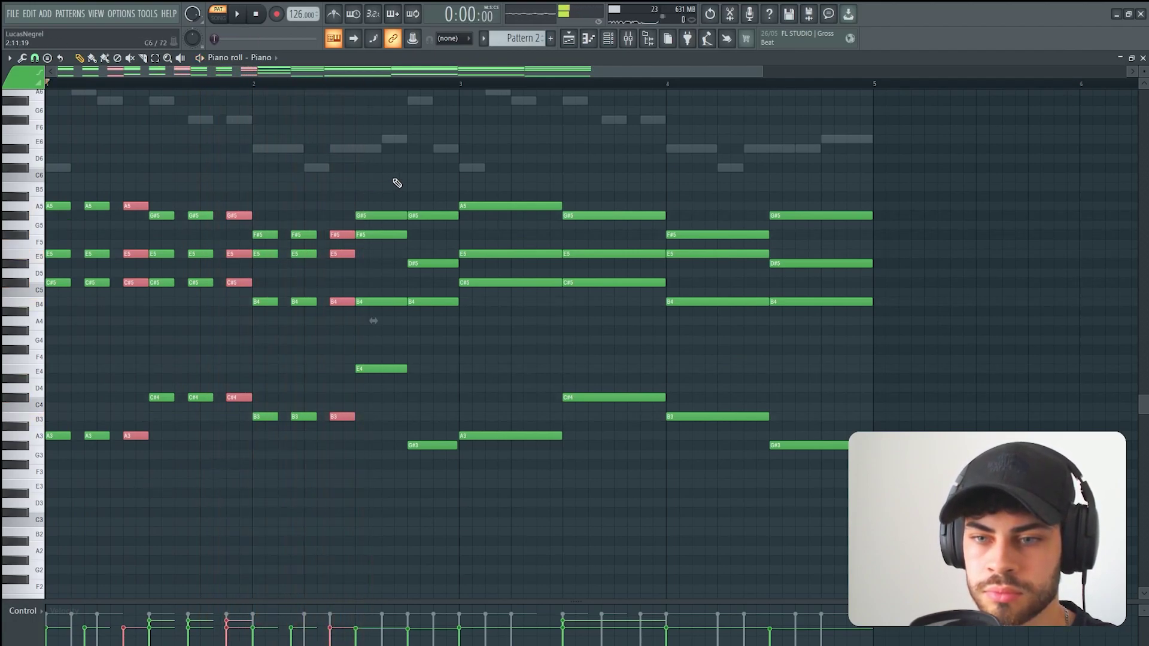
# Shorten the last two chords of bar 2 and repeat each once, extending the final stab to the end of the bar.
pyautogui.click(234, 369)
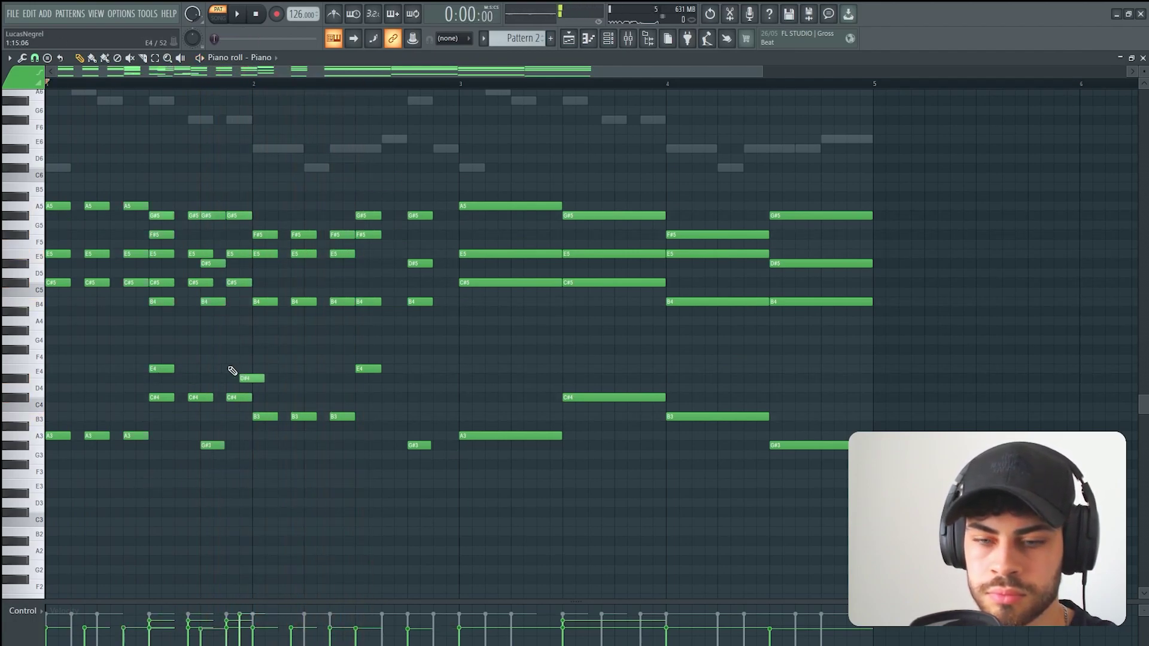
pyautogui.hotkey('ctrl', 'z')
pyautogui.press('space')
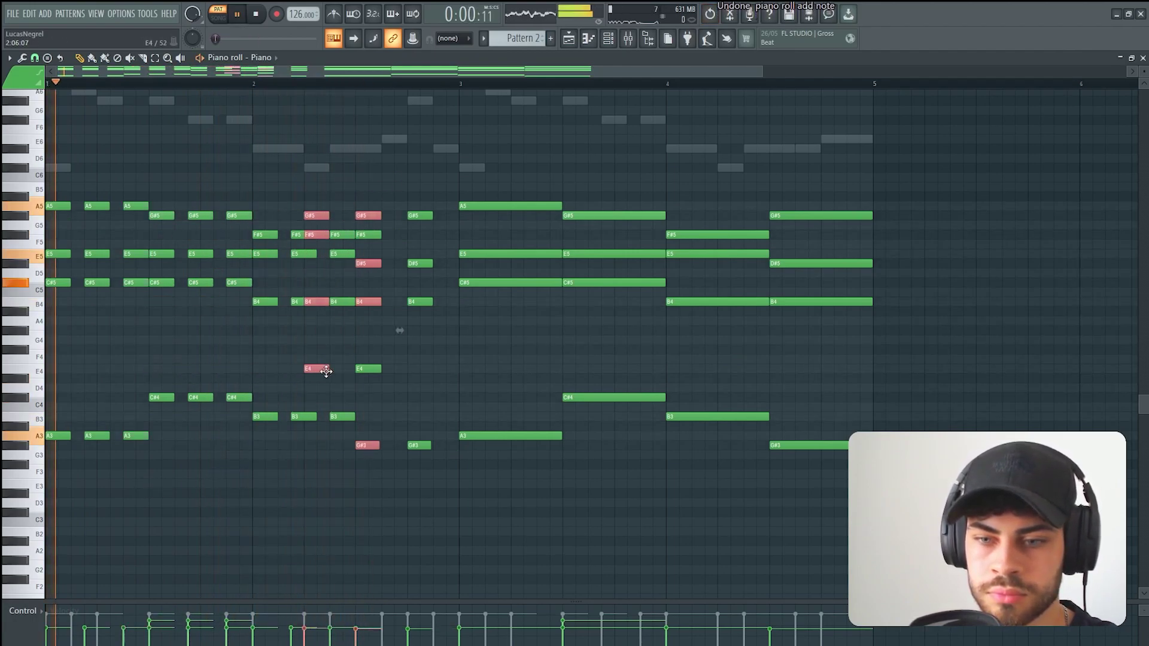
pyautogui.moveTo(319, 371); pyautogui.dragTo(410, 370)
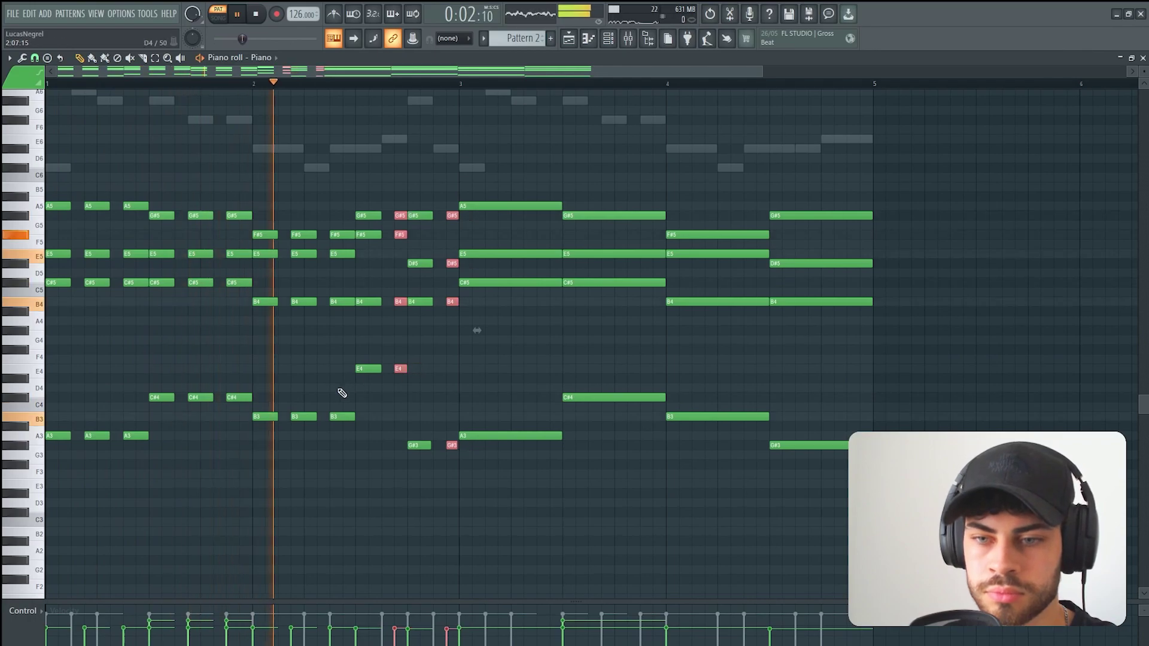
pyautogui.press('space')
pyautogui.click(451, 207)
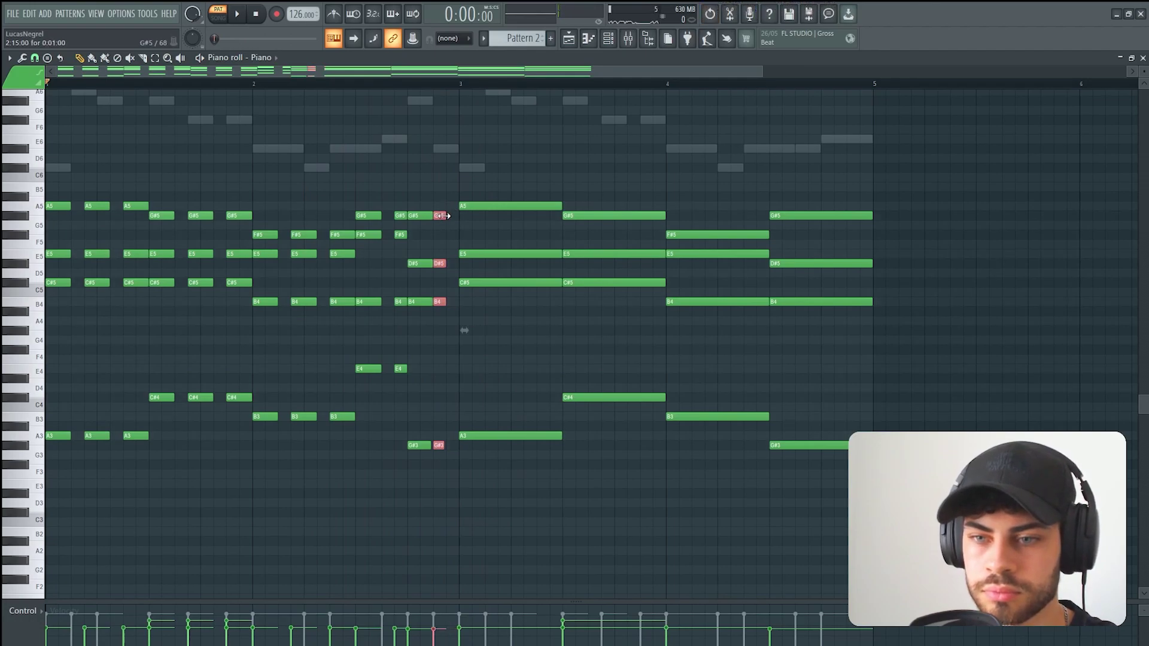
pyautogui.moveTo(443, 216); pyautogui.dragTo(456, 216)
pyautogui.press('space')
# Carry the same stab rhythm through the Piano chords in bars 3 and 4, and play the pattern back.
pyautogui.click(439, 201)
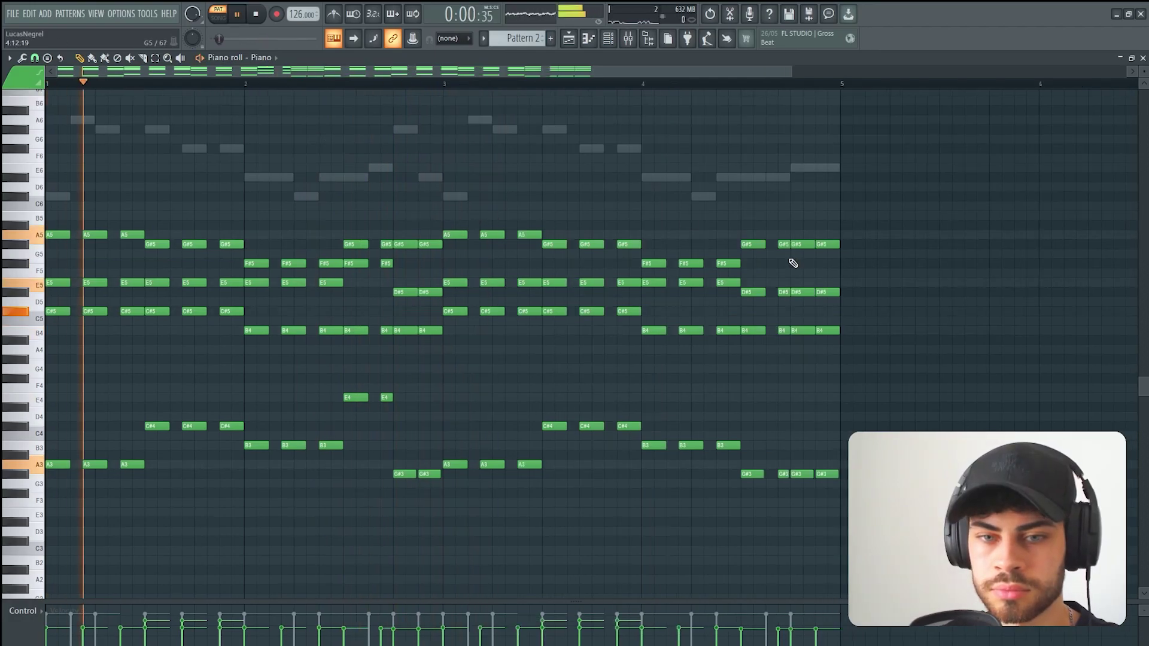
pyautogui.scroll(-2, 790, 259)
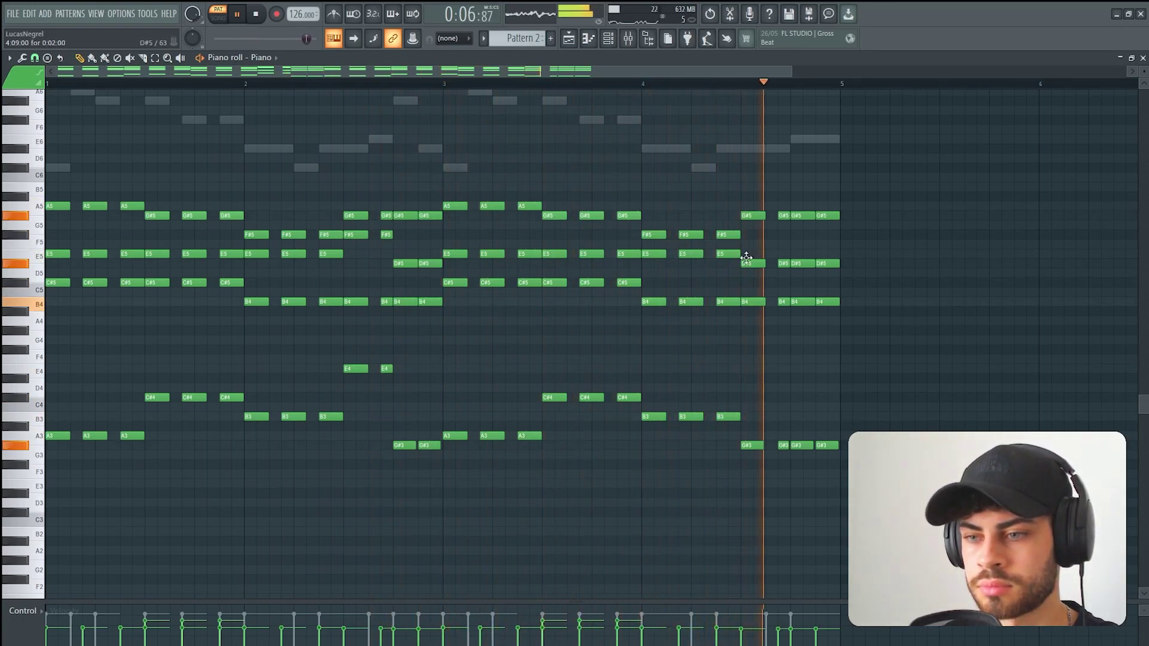
pyautogui.press('space')
# Add a short A3 after the first stab of bar 1 and mute the Nexus melody channel.
pyautogui.scroll(4, 89, 74)
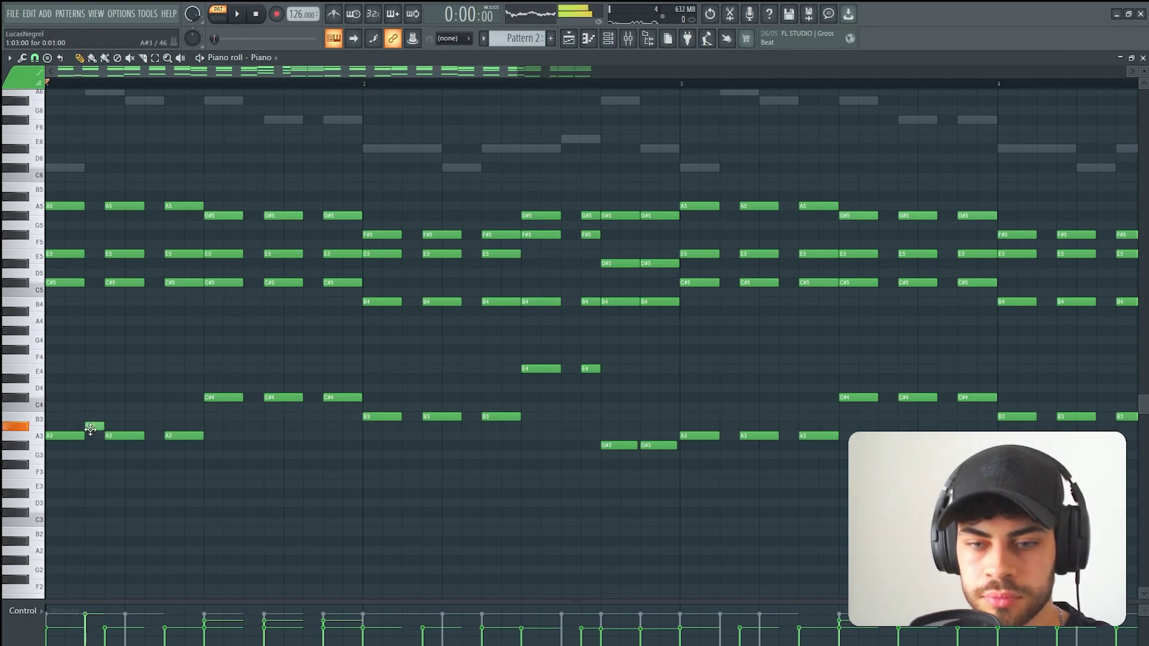
pyautogui.click(610, 39)
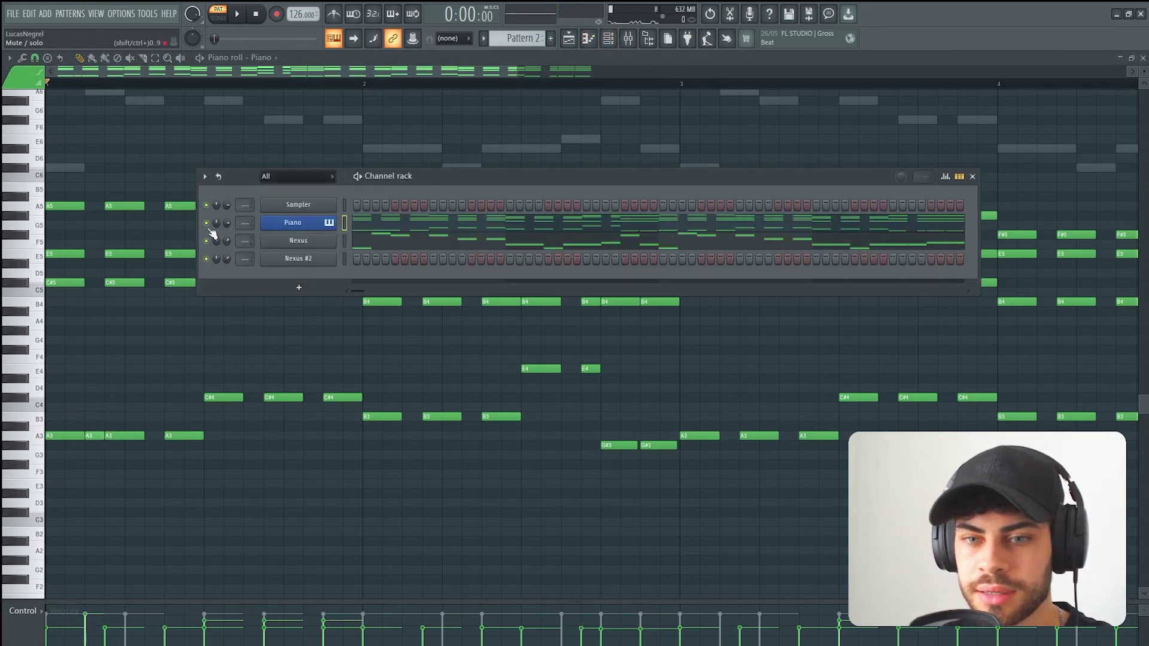
pyautogui.press('F6')
# Fill gaps between Piano bass notes with a short C#4 in bar 1, E4 in bar 2 and A3 in bar 3 during playback.
pyautogui.press('space')
pyautogui.scroll(1, 308, 339)
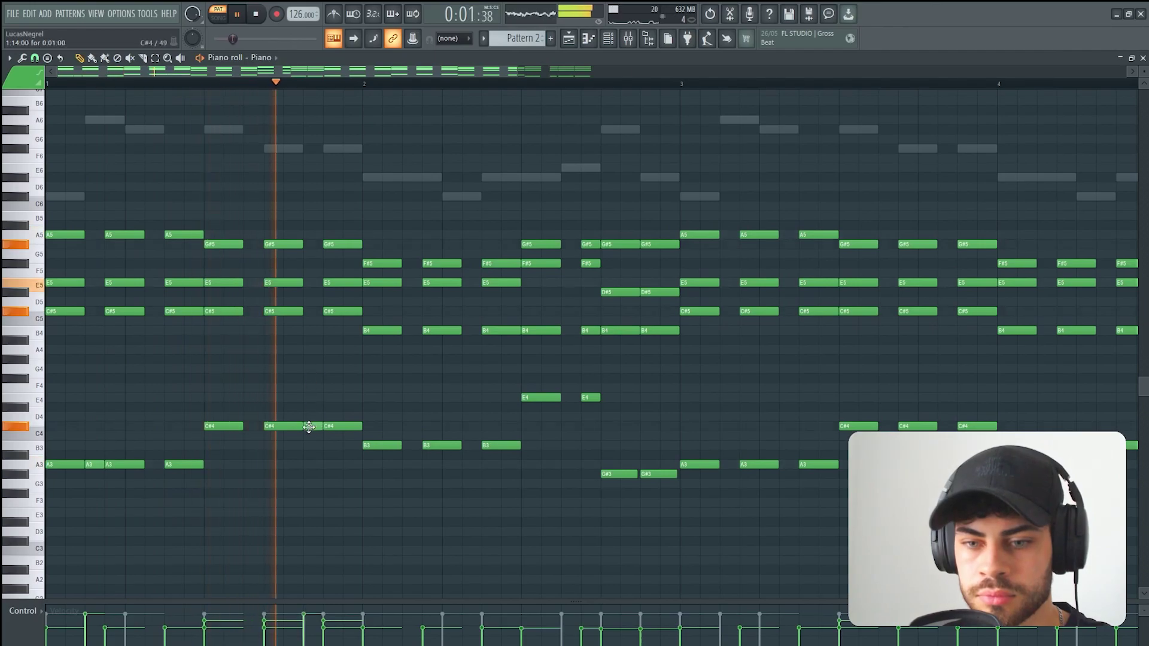
pyautogui.click(572, 397)
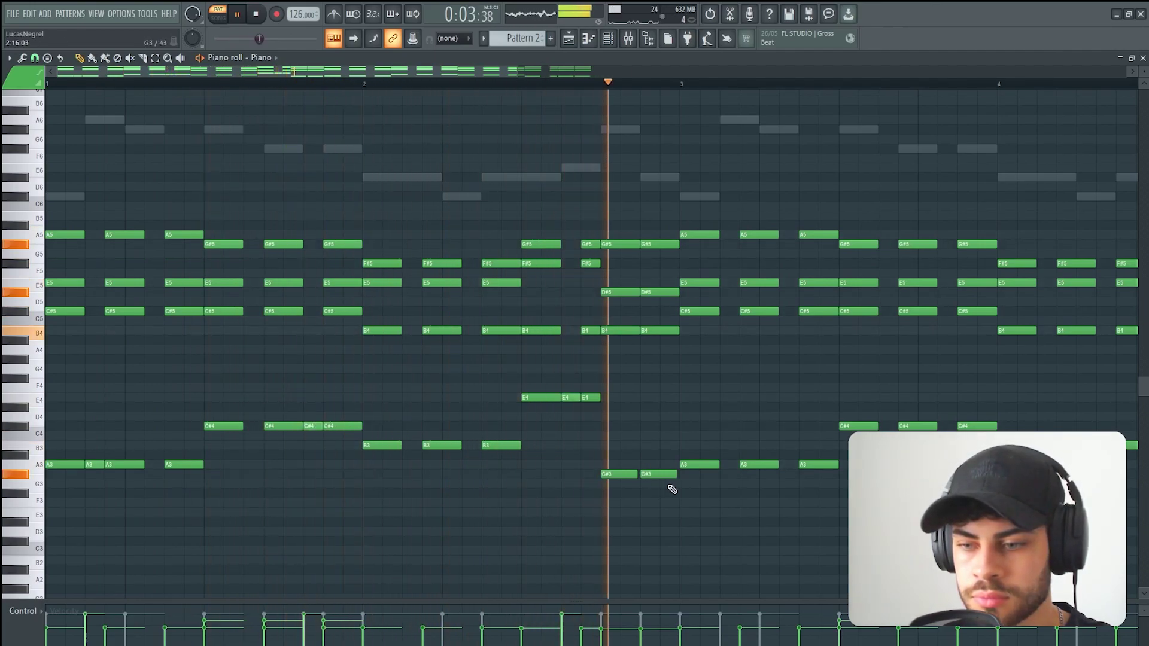
pyautogui.click(730, 465)
pyautogui.press('space')
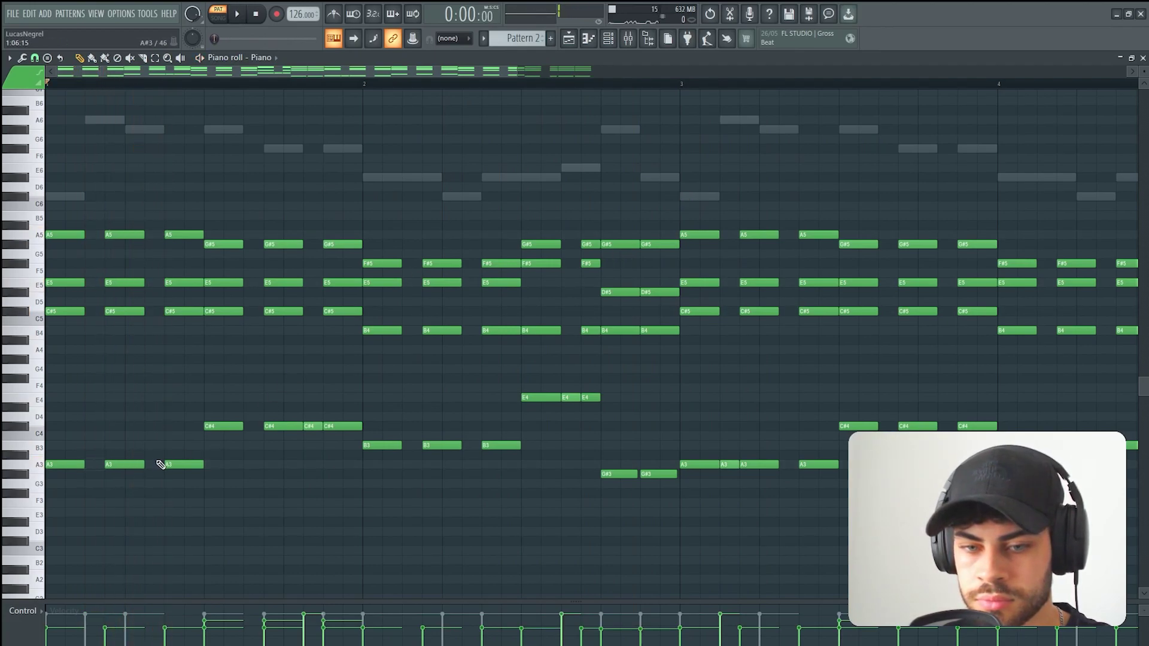
# Place the extra A3 in bars 1 and 3 just before the third stab, and add a short C#4 late in bar 3.
pyautogui.click(162, 464)
pyautogui.press('space')
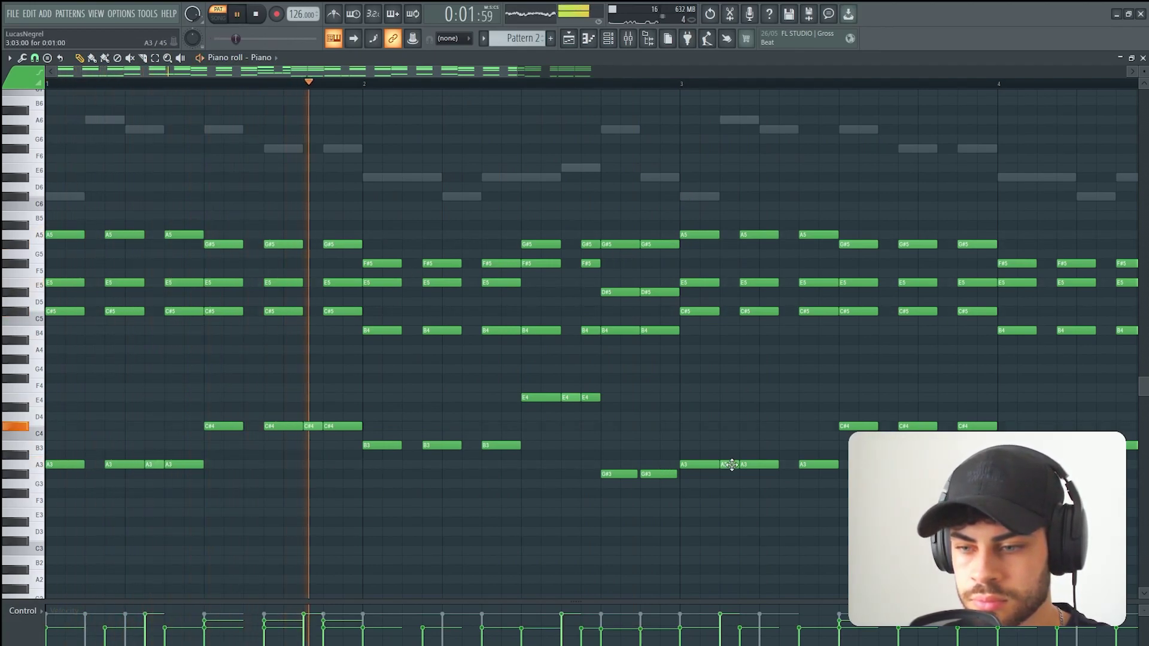
pyautogui.scroll(-1, 699, 86)
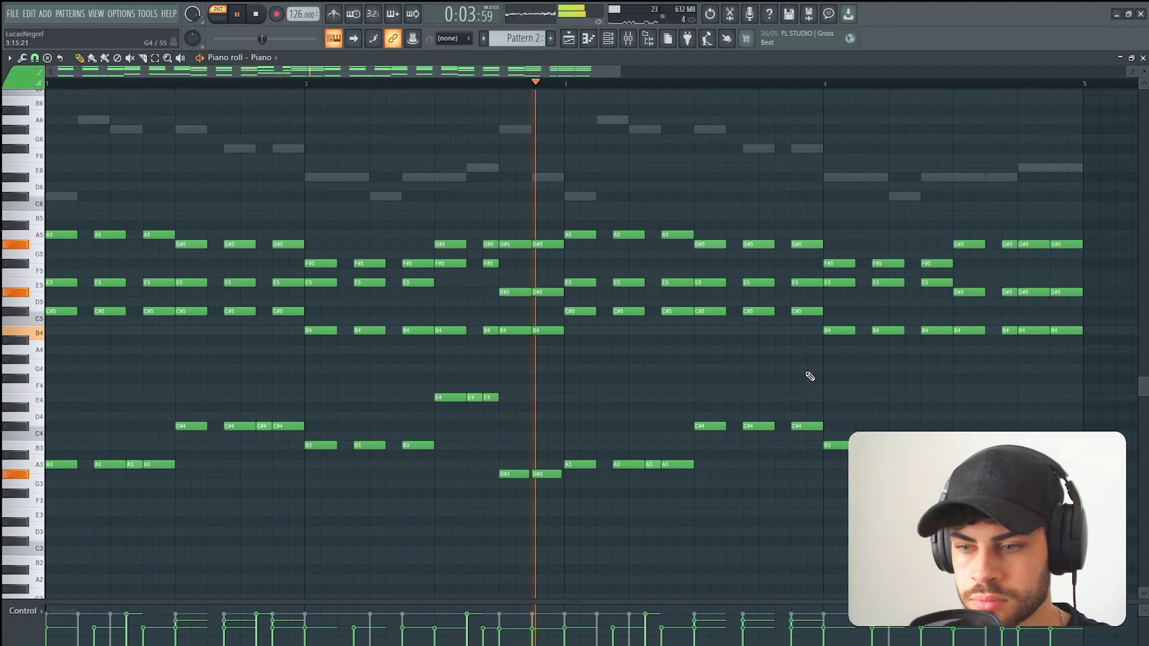
pyautogui.click(780, 426)
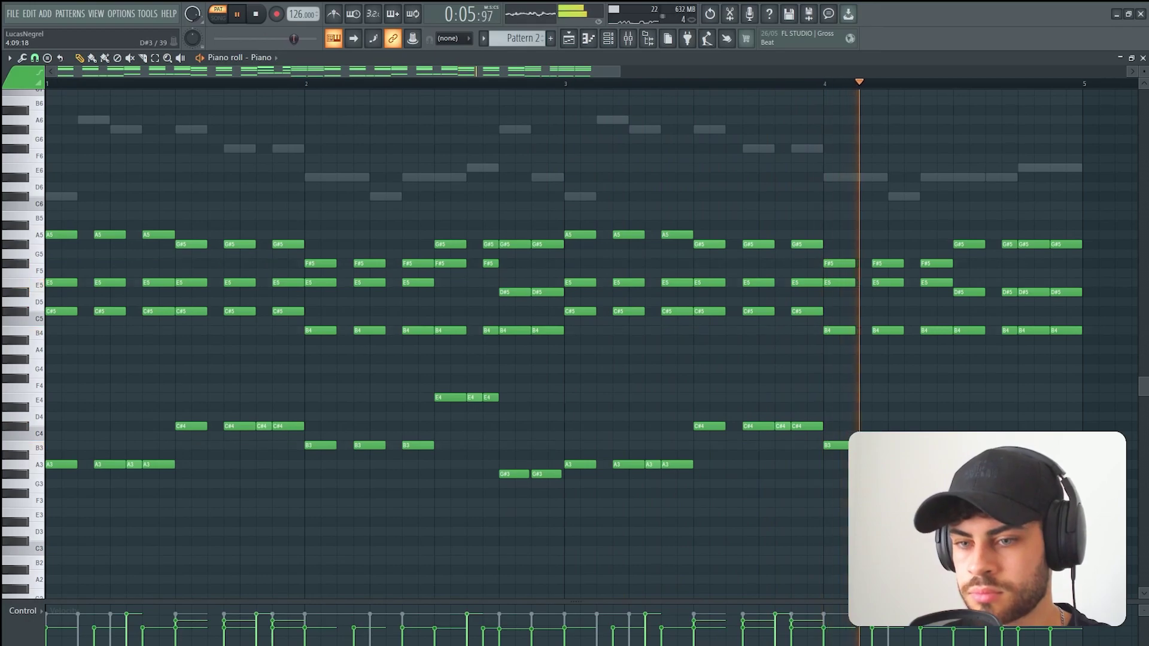
pyautogui.press('space')
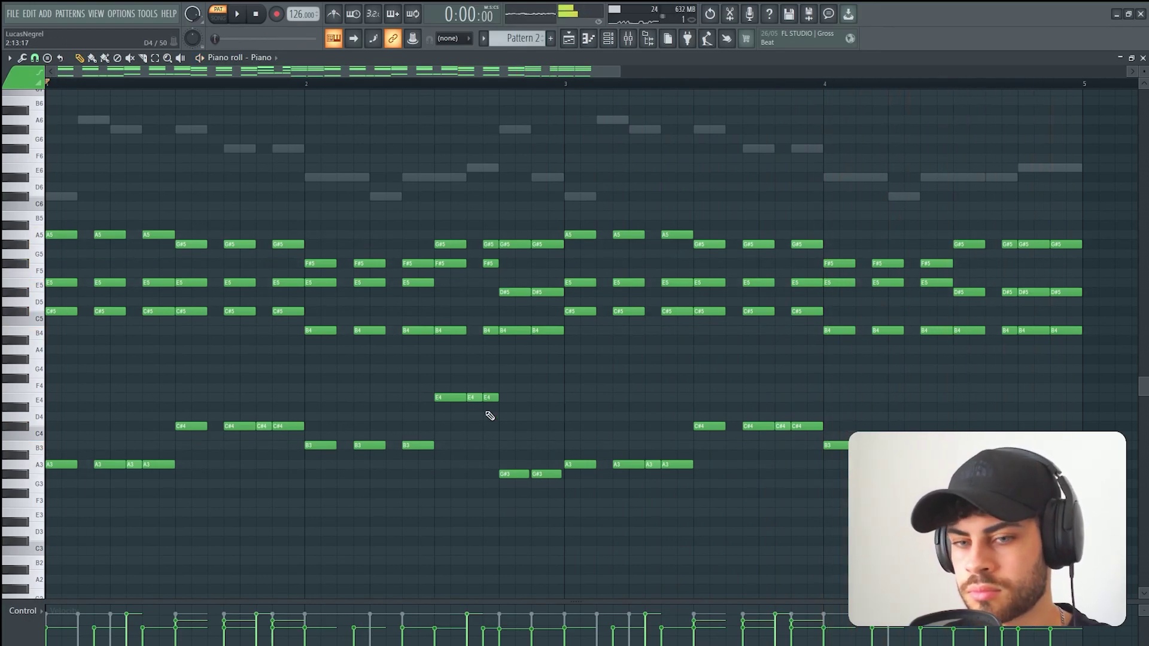
# Add a Serum channel to the rack and move its plugin window clear of the channel list.
pyautogui.press('F6')
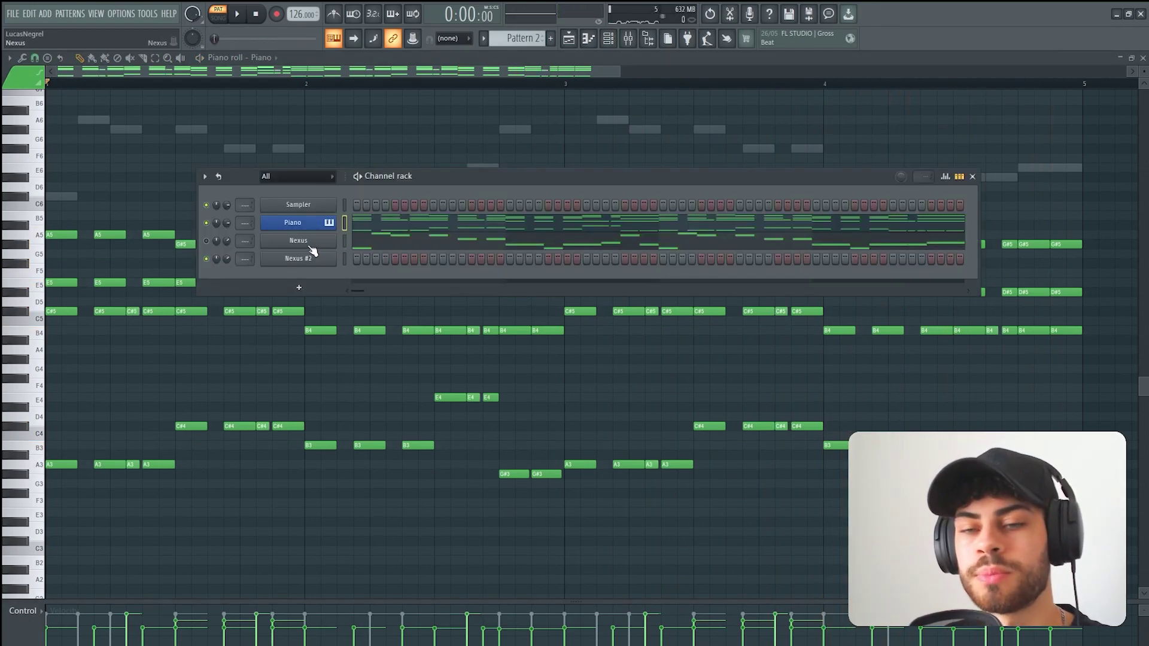
pyautogui.click(302, 287)
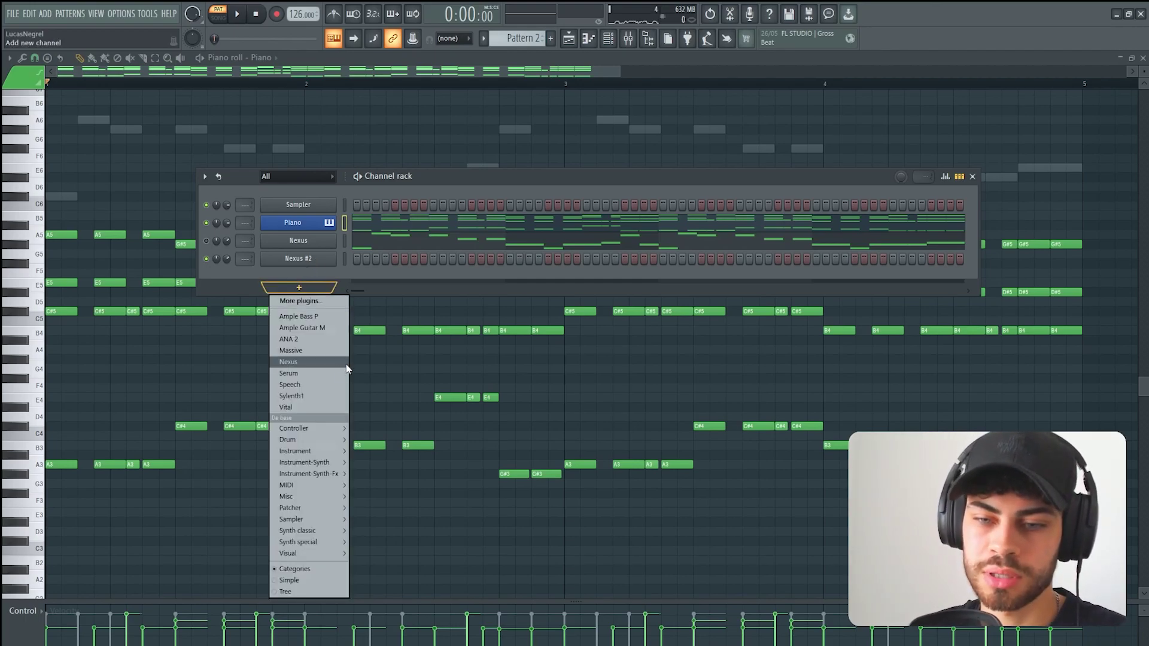
pyautogui.click(305, 374)
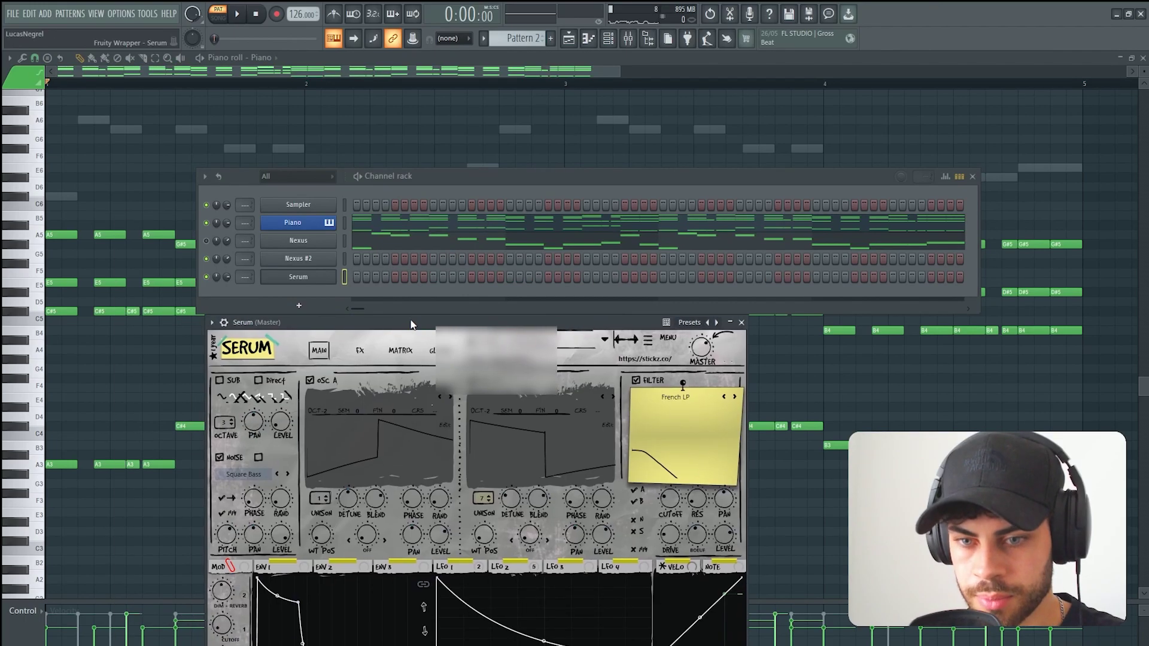
pyautogui.moveTo(410, 324); pyautogui.dragTo(381, 335)
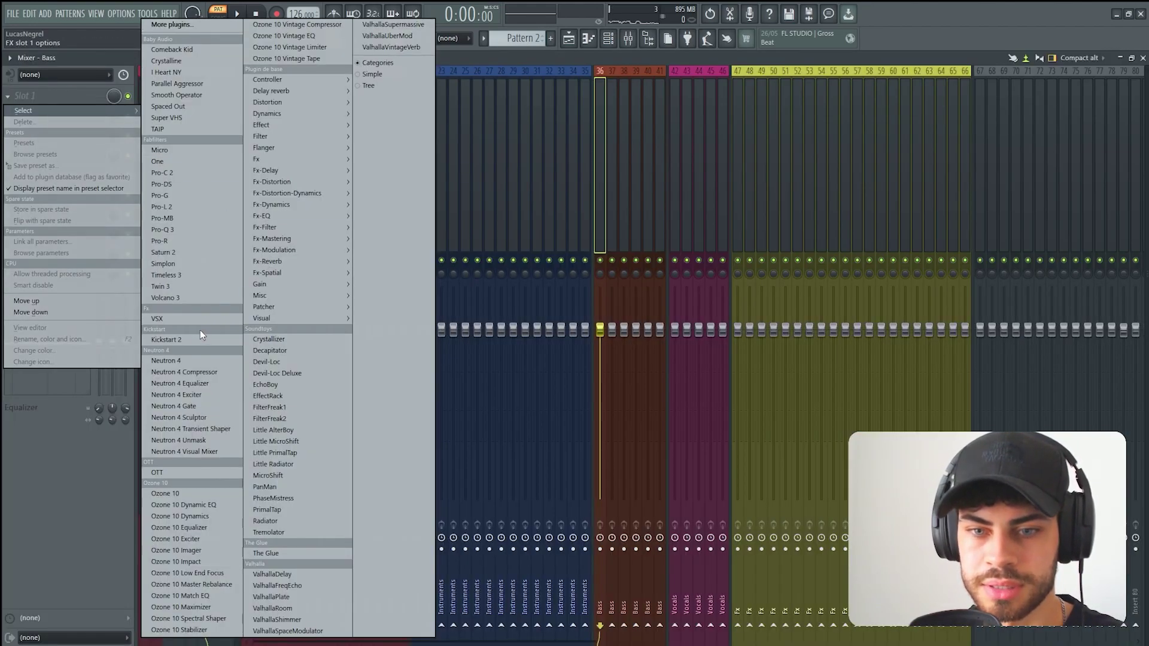
# Load Kickstart 2 on the Bass mixer track 36 and select Instruments mixer track 21 for the Piano channel.
pyautogui.click(198, 340)
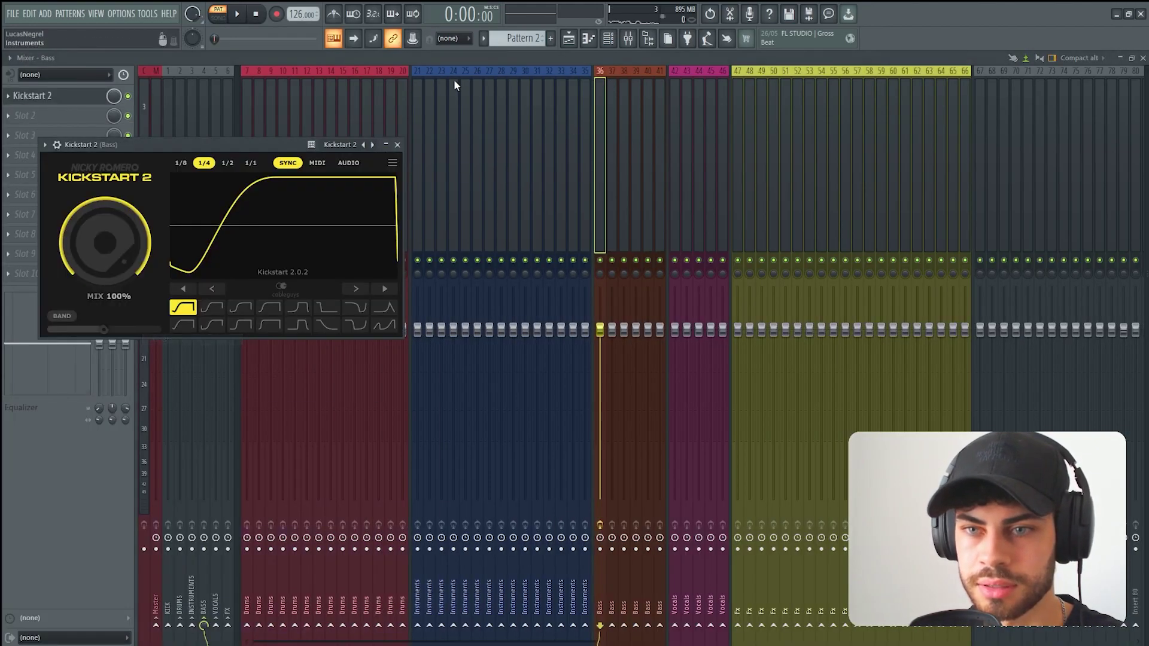
pyautogui.click(416, 81)
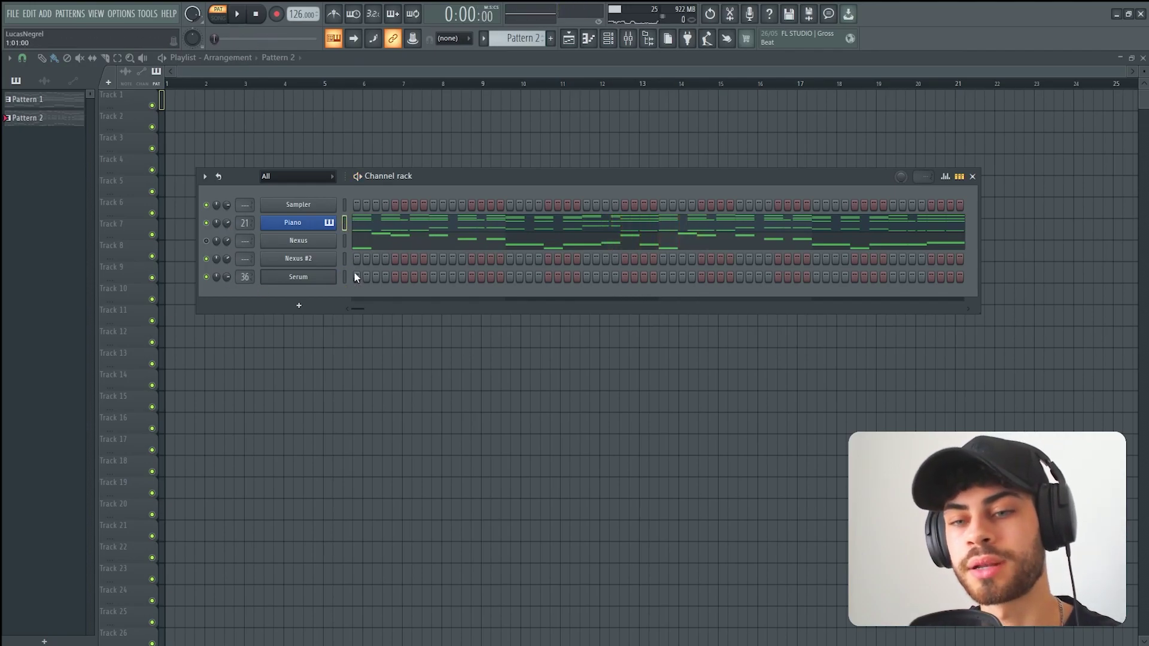
# Paste the Piano notes into the Serum channel and delete the upper chord notes, keeping only the bass line.
pyautogui.hotkey('ctrl', 'v')
pyautogui.click(377, 282)
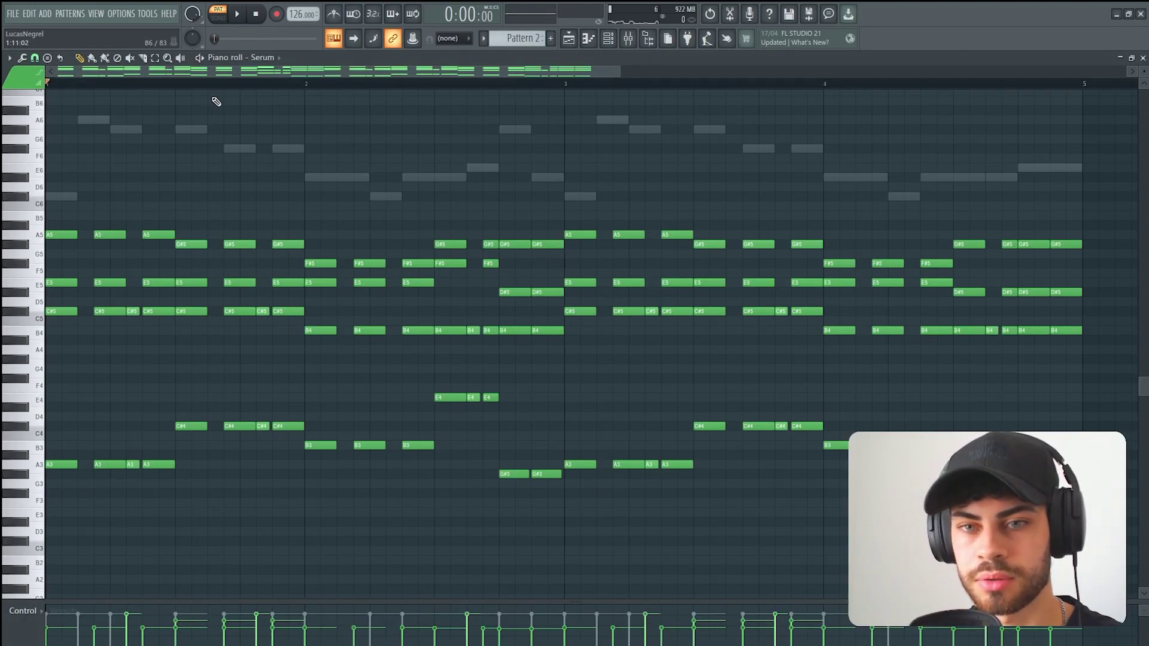
pyautogui.scroll(-1, 358, 256)
pyautogui.moveTo(945, 347); pyautogui.dragTo(19, 83)
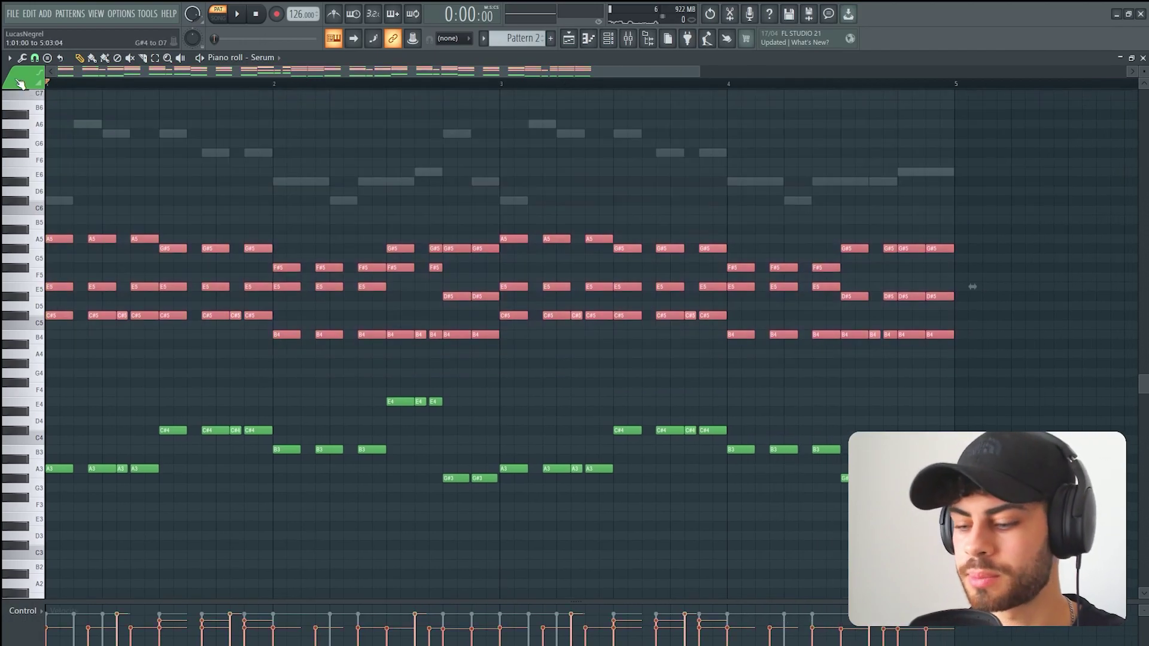
pyautogui.press('Delete')
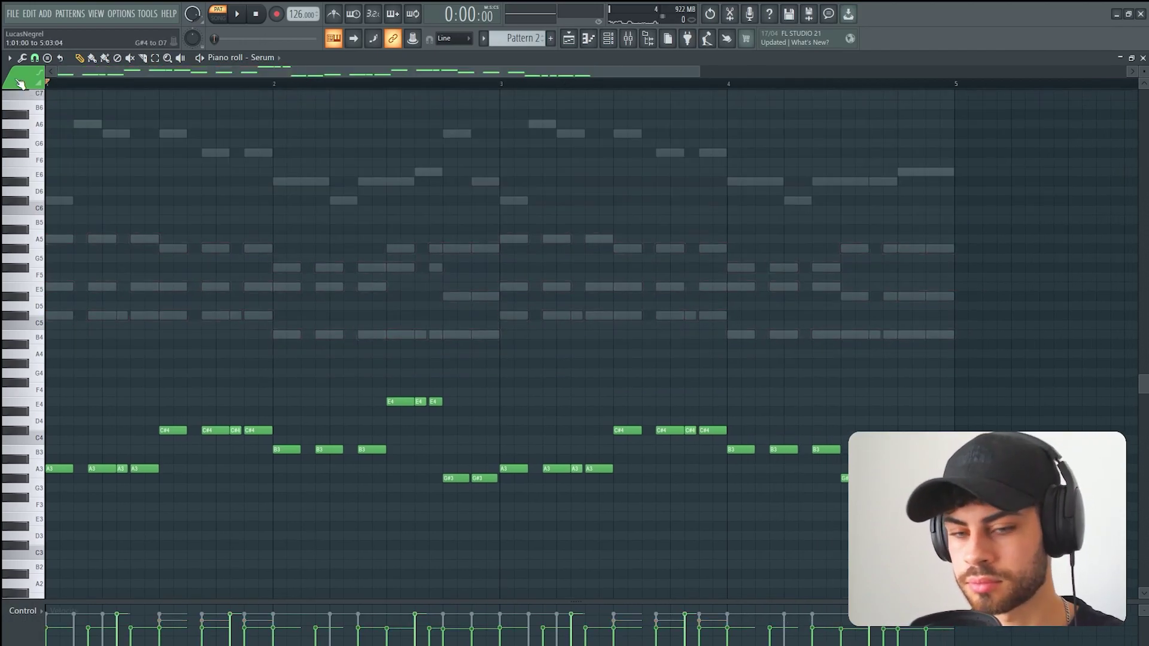
# Transpose the Serum bass line up one octave and adjust the Serum channel's volume during playback.
pyautogui.hotkey('ctrl', 'Up')
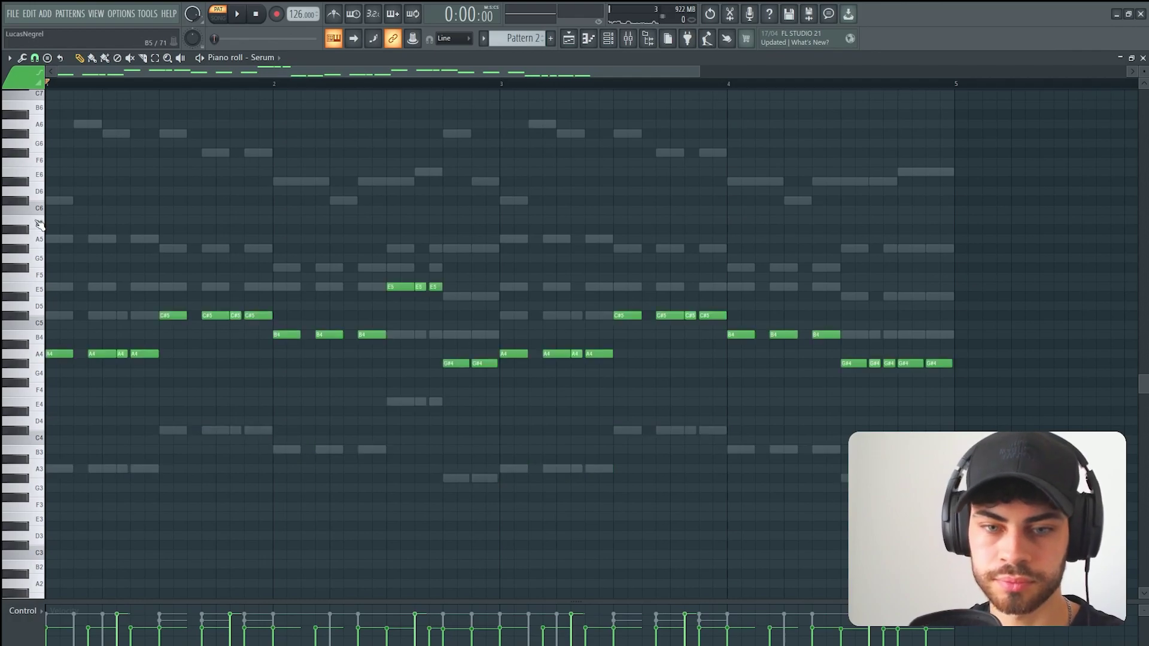
pyautogui.press('space')
pyautogui.press('F6')
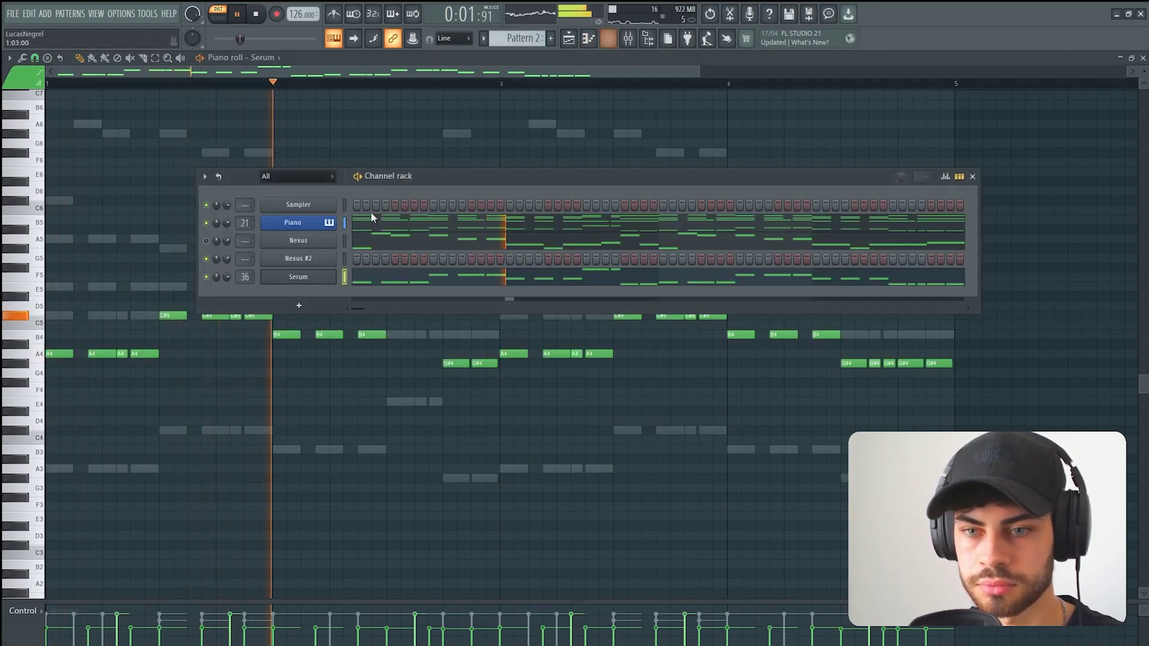
pyautogui.moveTo(228, 278); pyautogui.dragTo(228, 271)
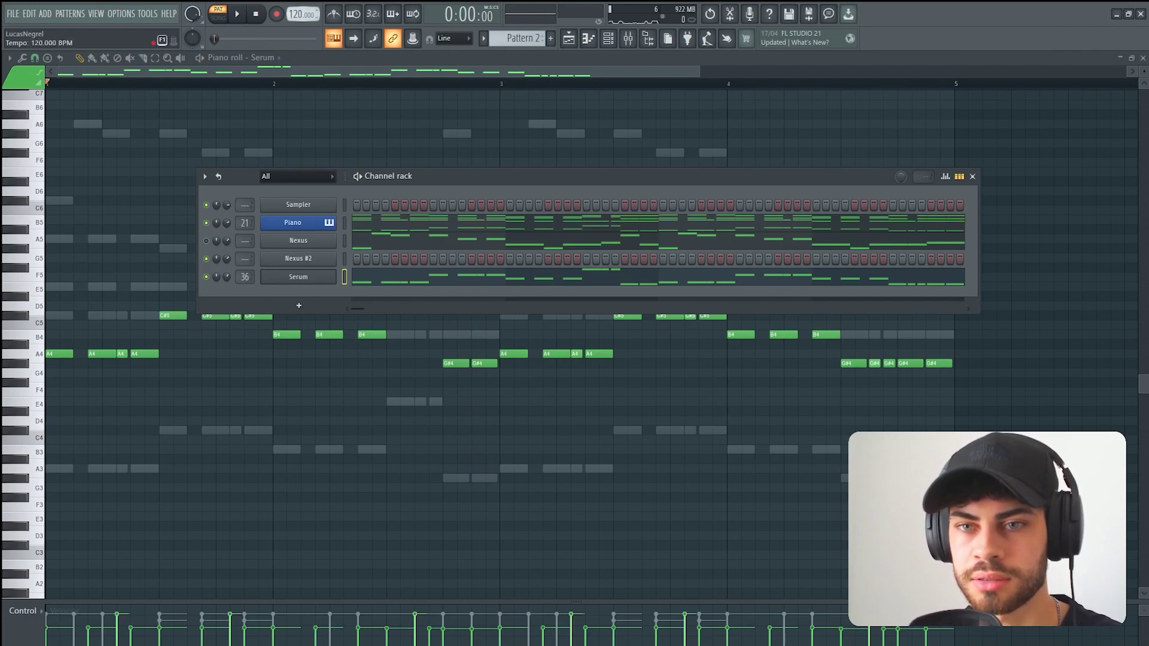
# Play the pattern with the Nexus melody and lower the Nexus channel's volume to about 63%.
pyautogui.press('space')
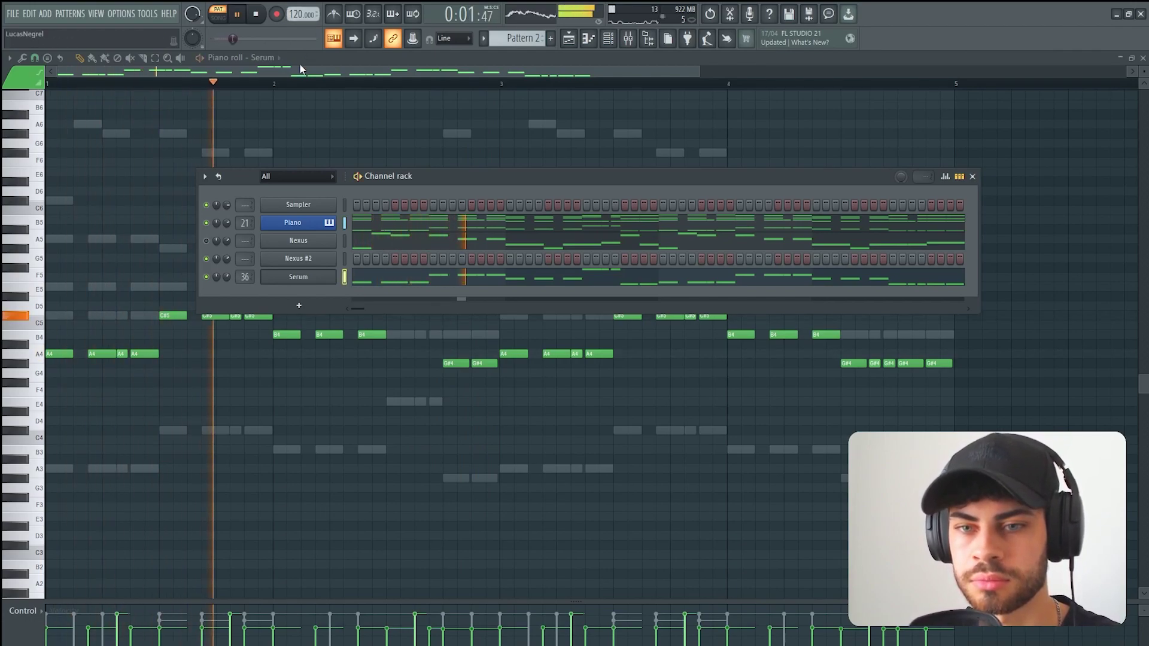
pyautogui.press('F6')
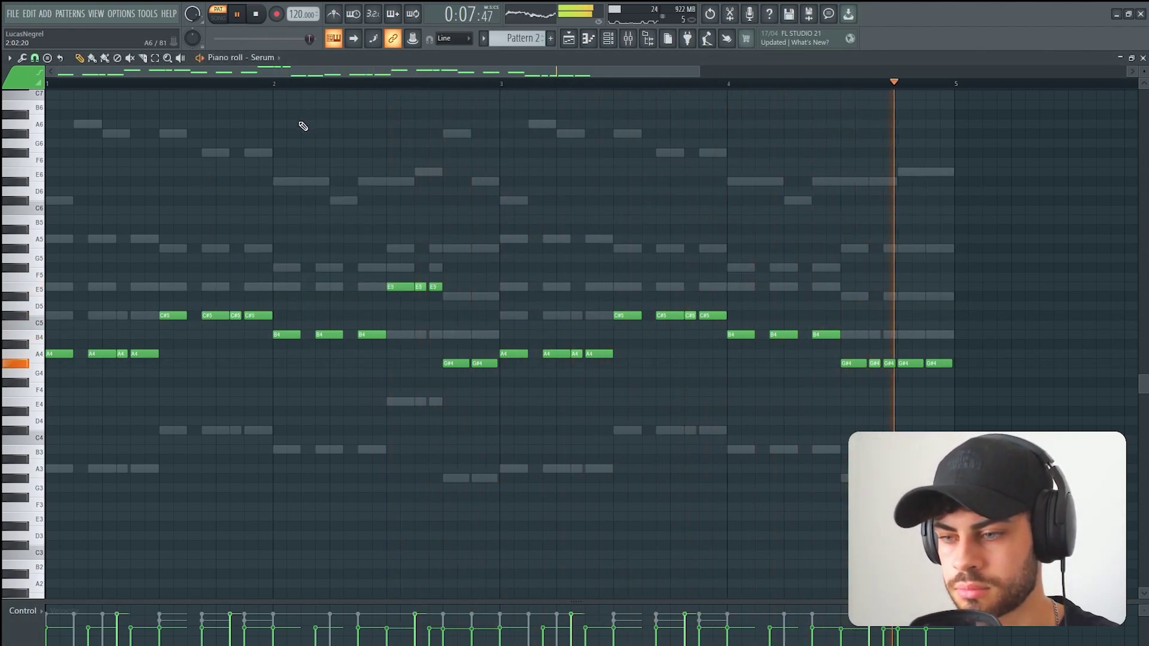
pyautogui.press('F6')
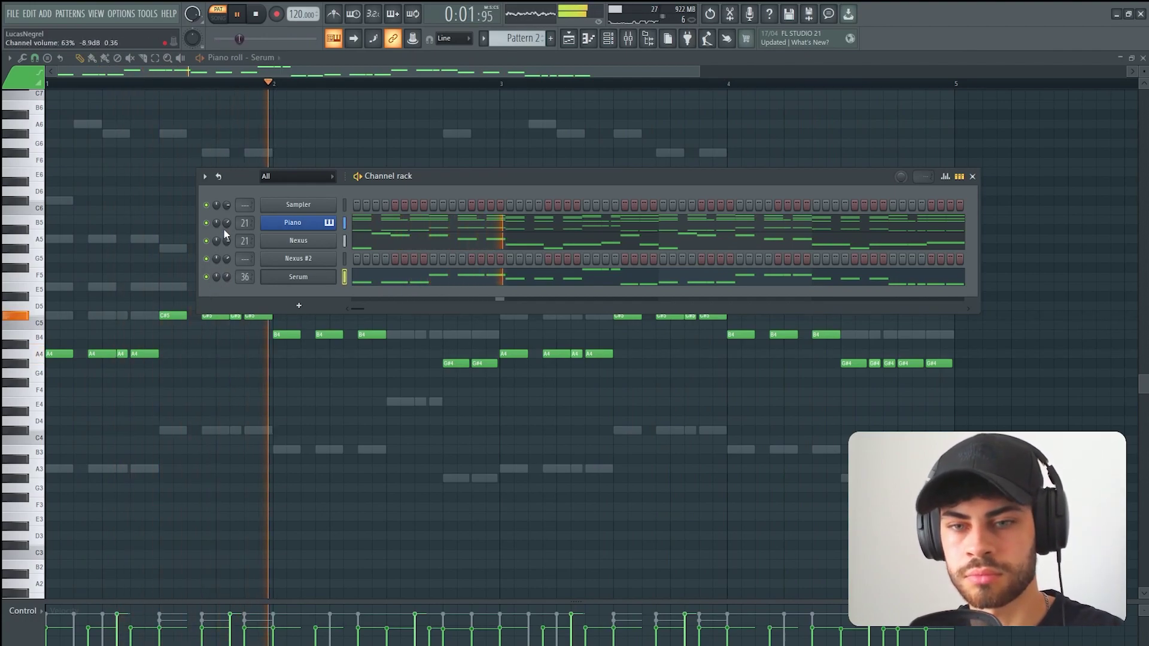
pyautogui.press('space')
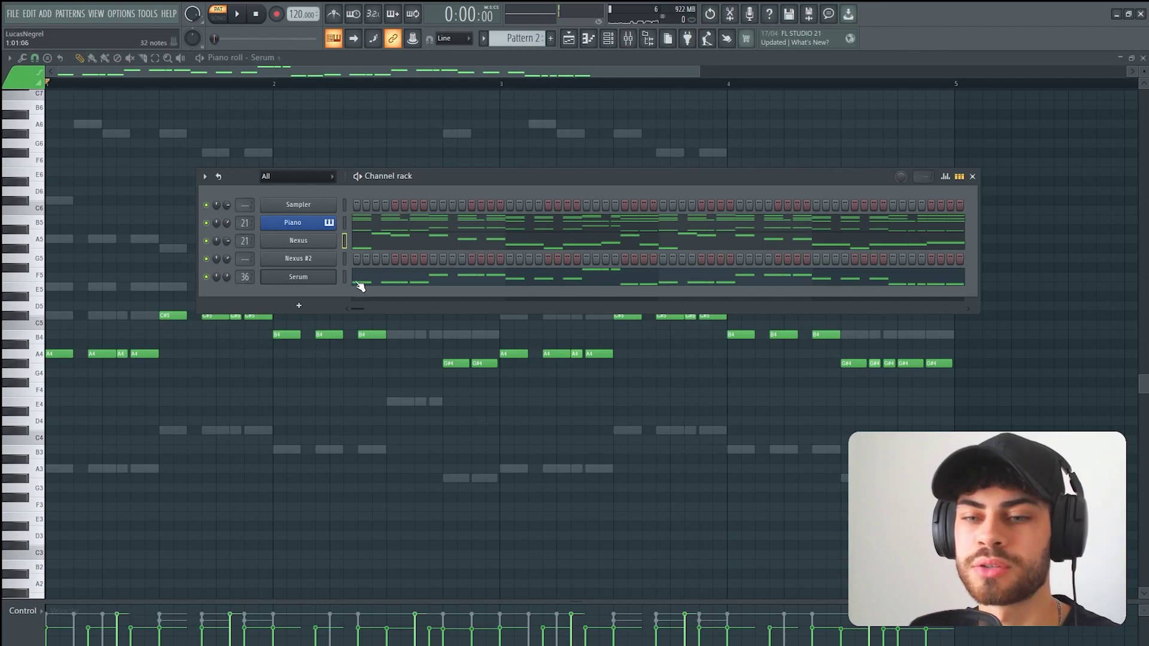
# Paste the melody notes into the Nexus #2 channel and check its preset library in the plugin window.
pyautogui.hotkey('ctrl', 'v')
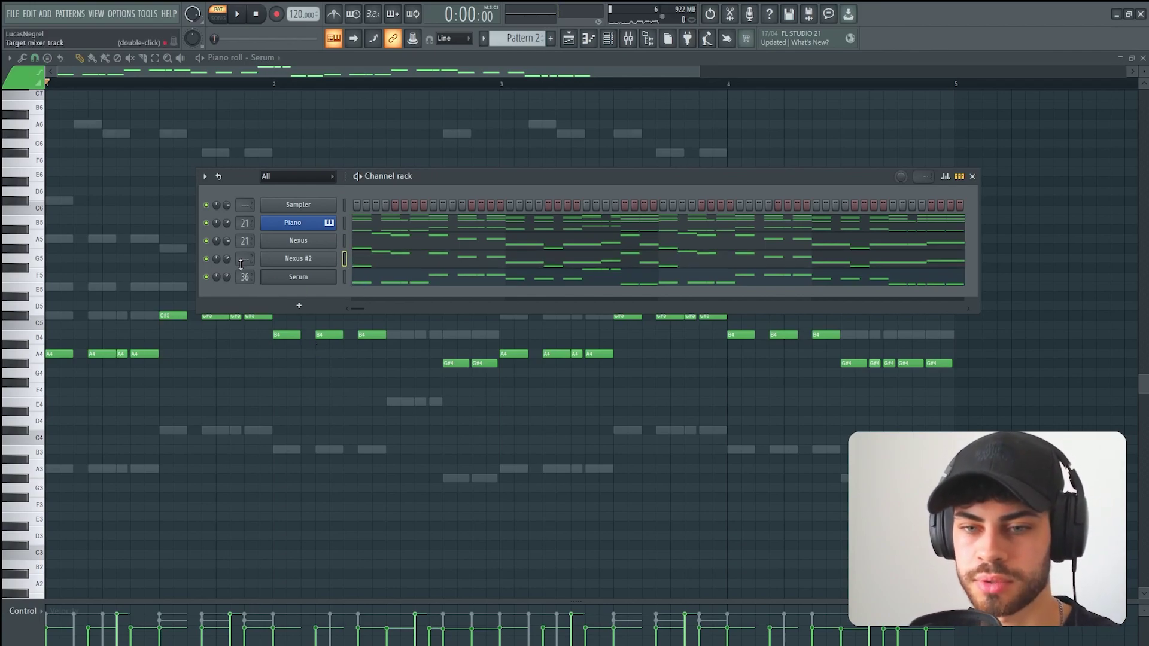
pyautogui.click(278, 262)
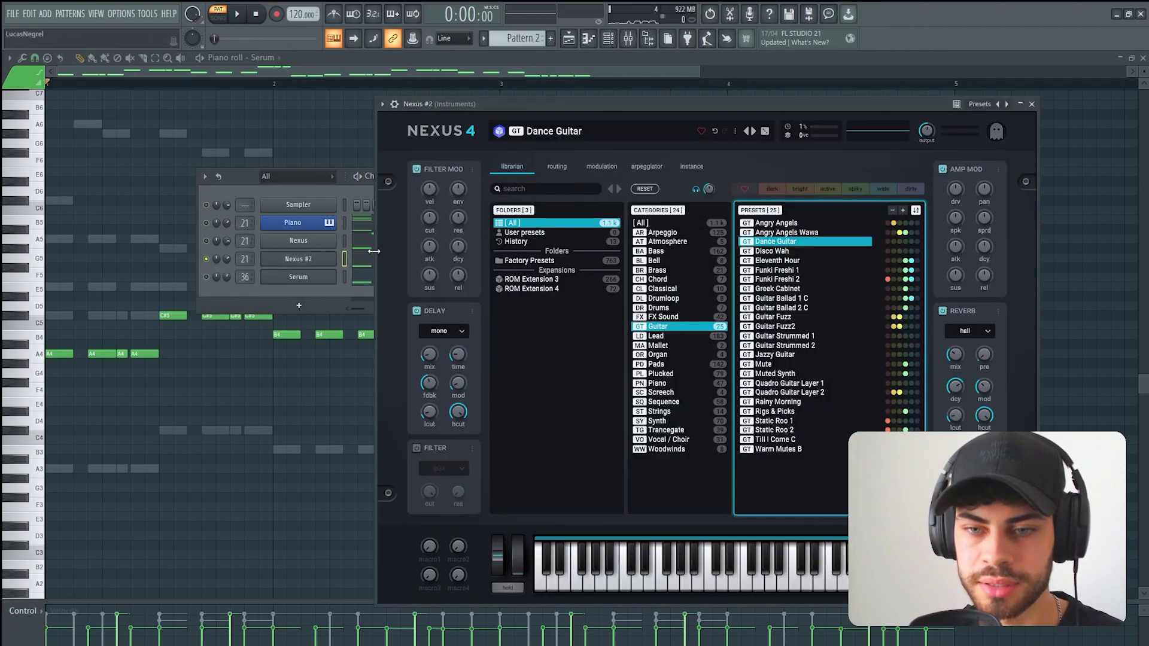
pyautogui.moveTo(518, 109); pyautogui.dragTo(384, 120)
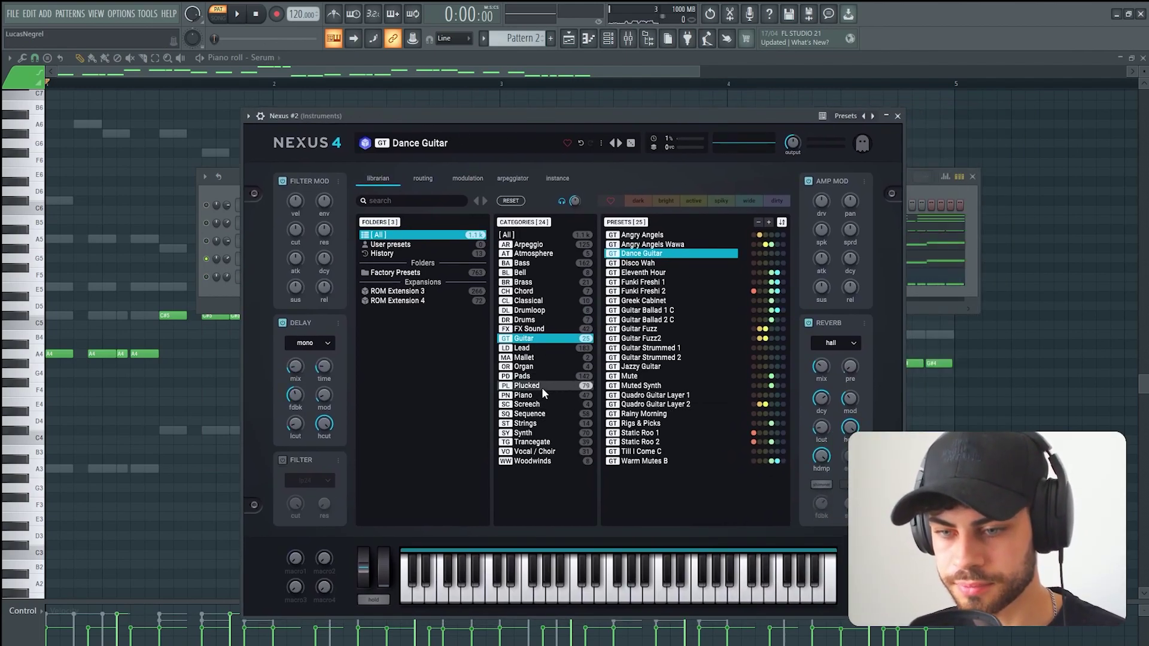
pyautogui.click(897, 116)
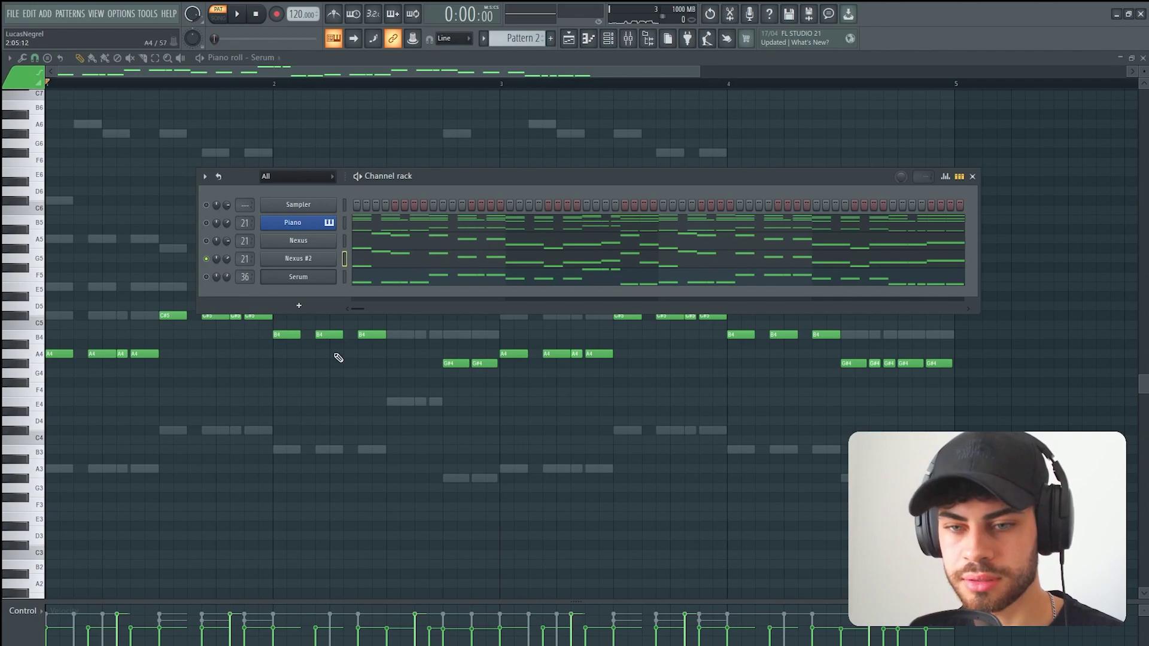
# Add a second Serum channel, step forward through its presets, and close its plugin window.
pyautogui.click(302, 312)
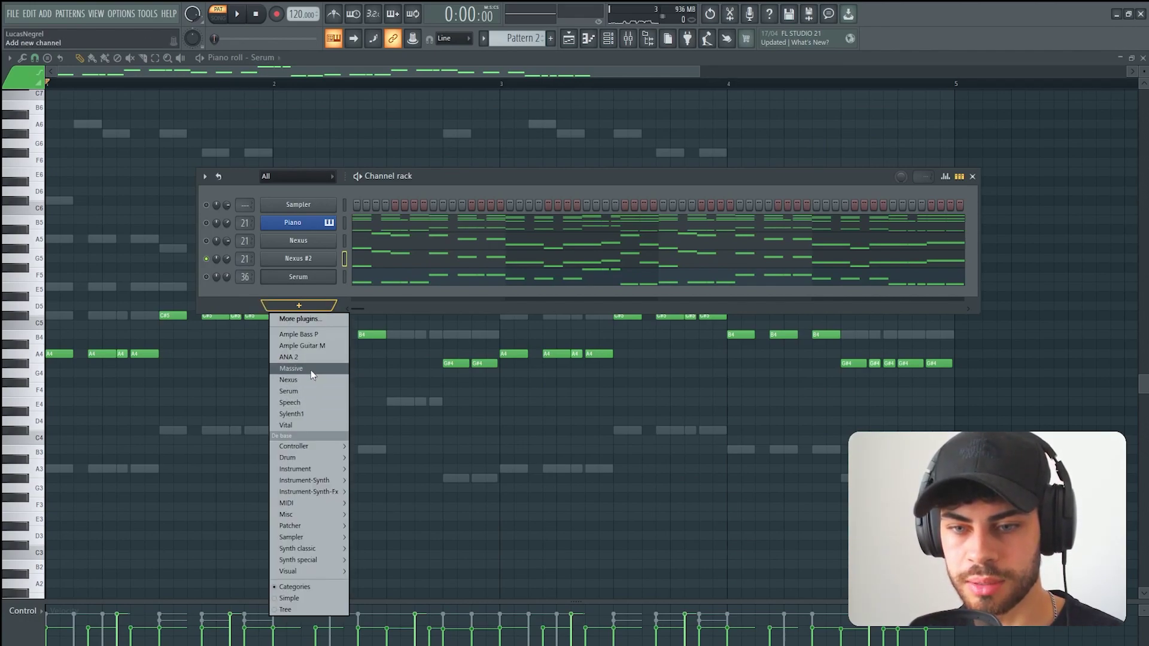
pyautogui.click(296, 391)
pyautogui.click(494, 124)
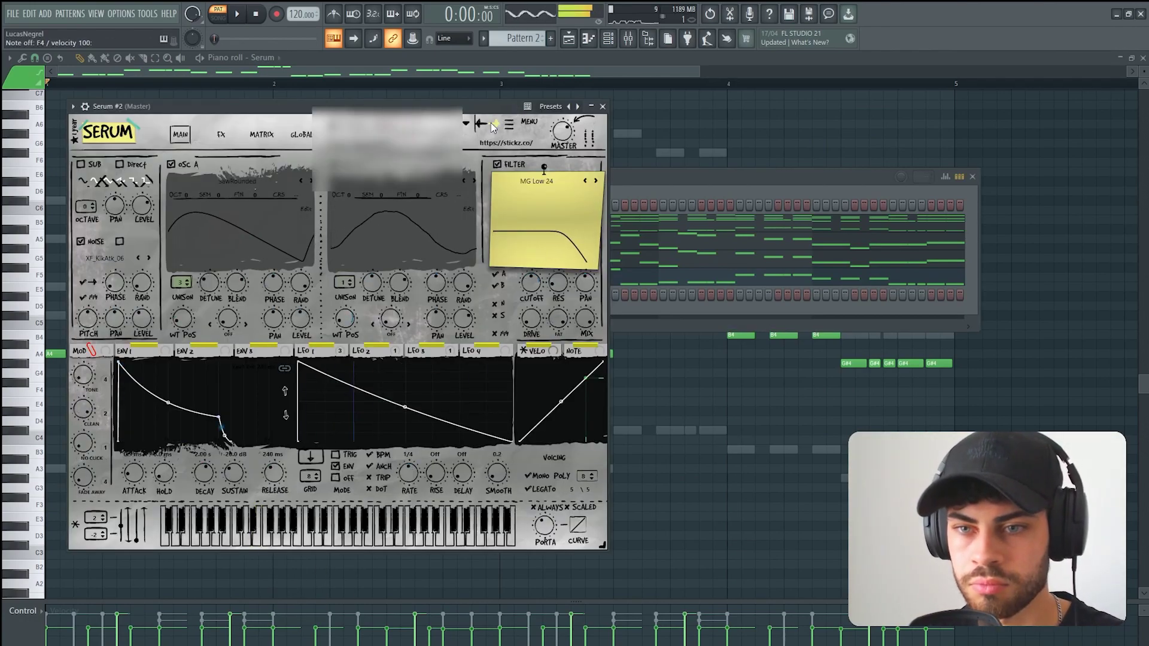
pyautogui.click(491, 124)
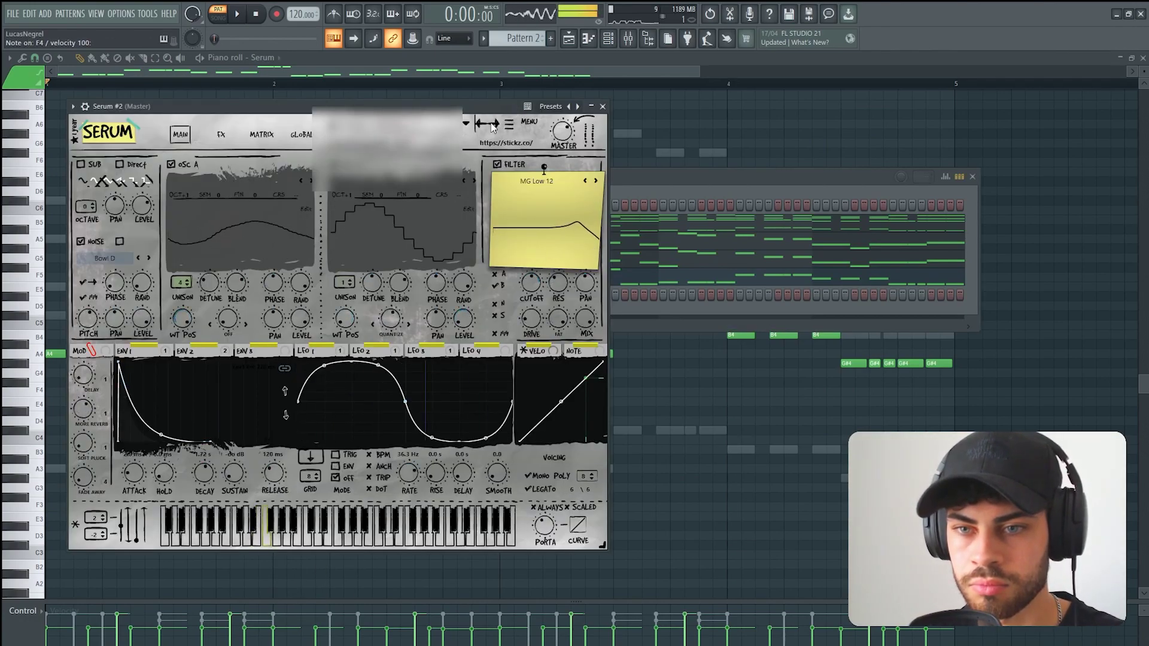
pyautogui.click(603, 105)
# Cut the melody notes from the Nexus #2 channel and paste them into the Serum #2 channel.
pyautogui.click(344, 258)
pyautogui.hotkey('ctrl', 'x')
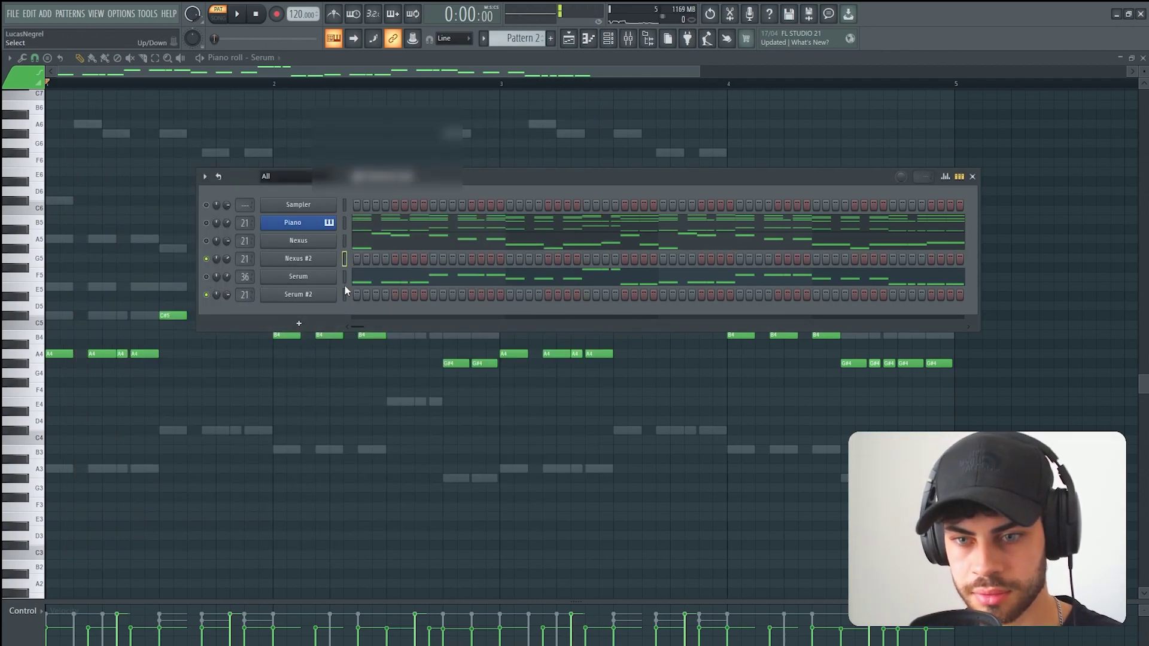
pyautogui.click(344, 294)
pyautogui.hotkey('ctrl', 'v')
# Rename and colour the melody, bass-line and second Serum channels as Guitare (red), Bass (green) and Pluck (olive green).
pyautogui.rightClick(298, 241)
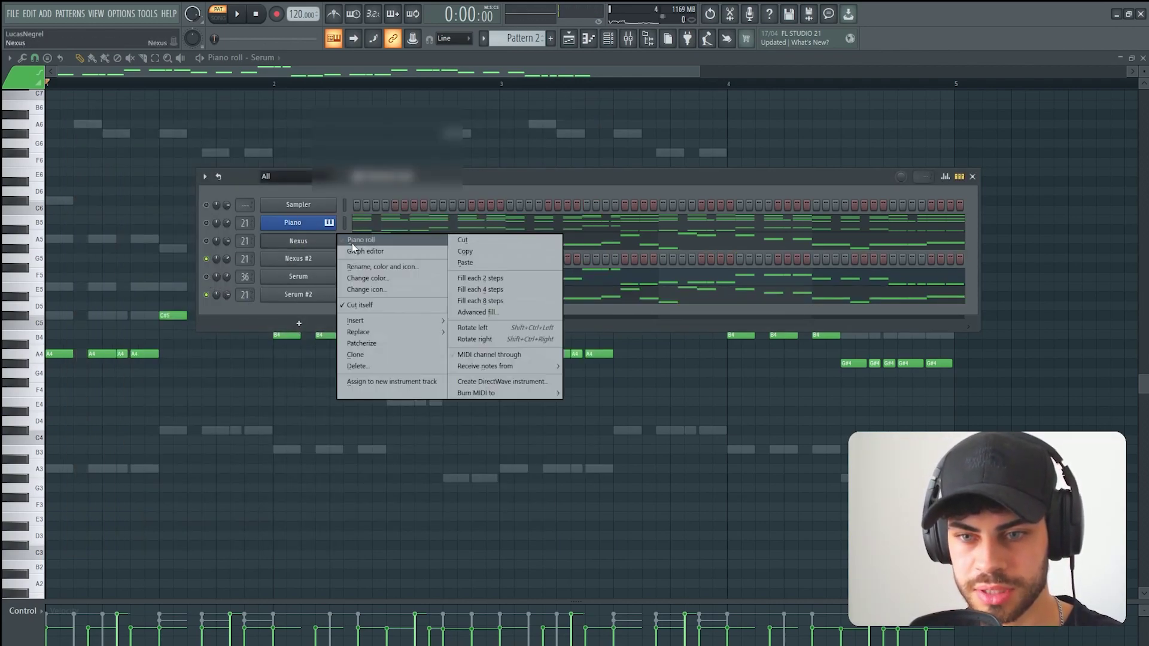
pyautogui.click(381, 266)
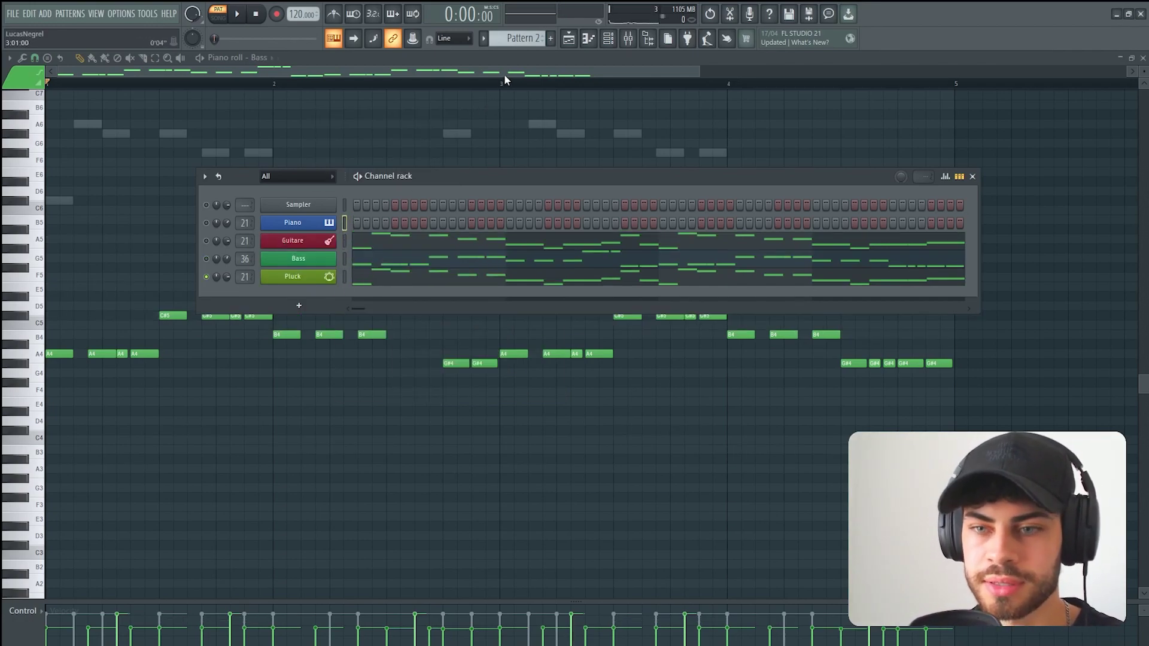
pyautogui.scroll(-1, 533, 34)
# Lay out the Piano, Bass and Guitare patterns twice each from bar 5 on playlist tracks 5, 8 and 11.
pyautogui.click(567, 39)
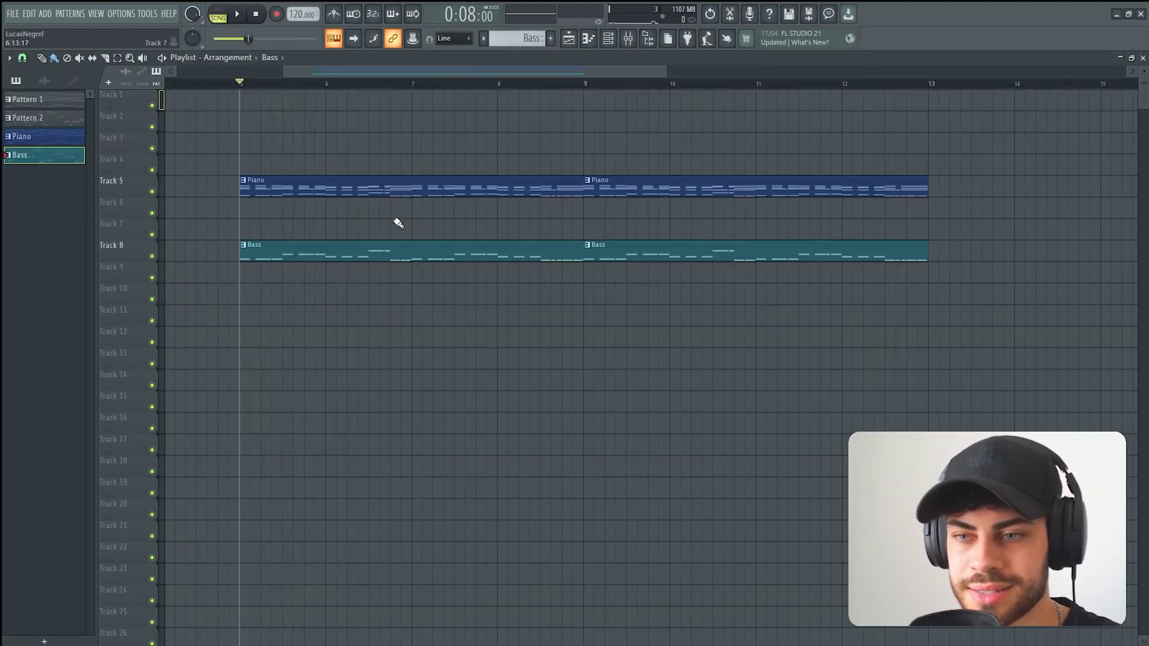
pyautogui.press('space')
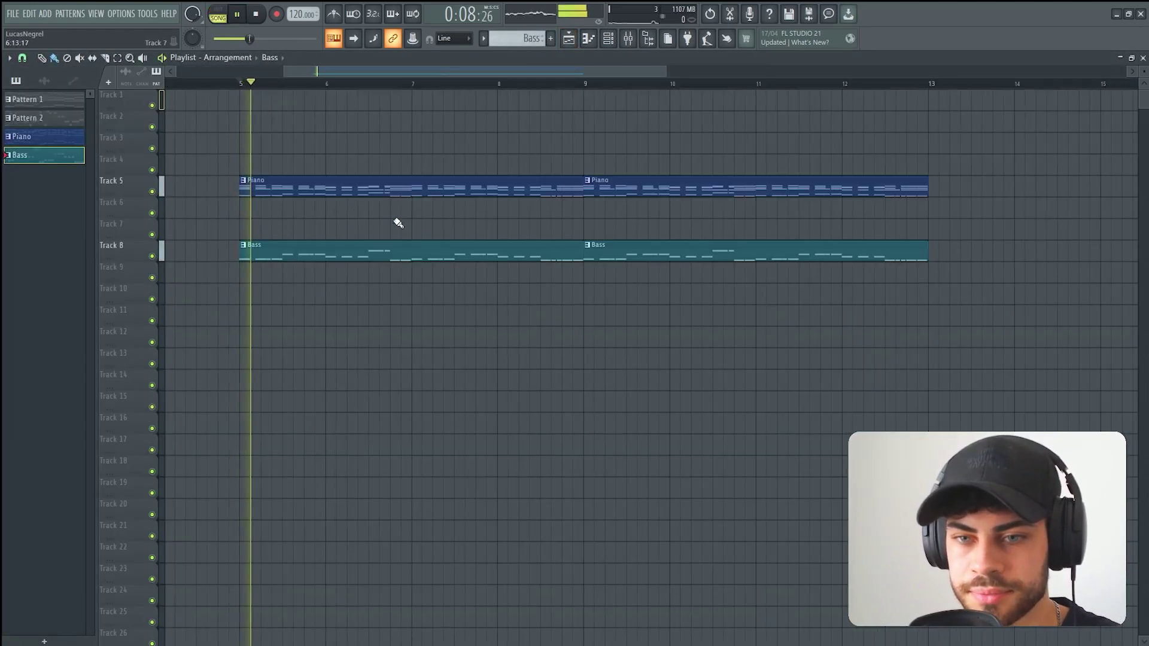
pyautogui.click(615, 41)
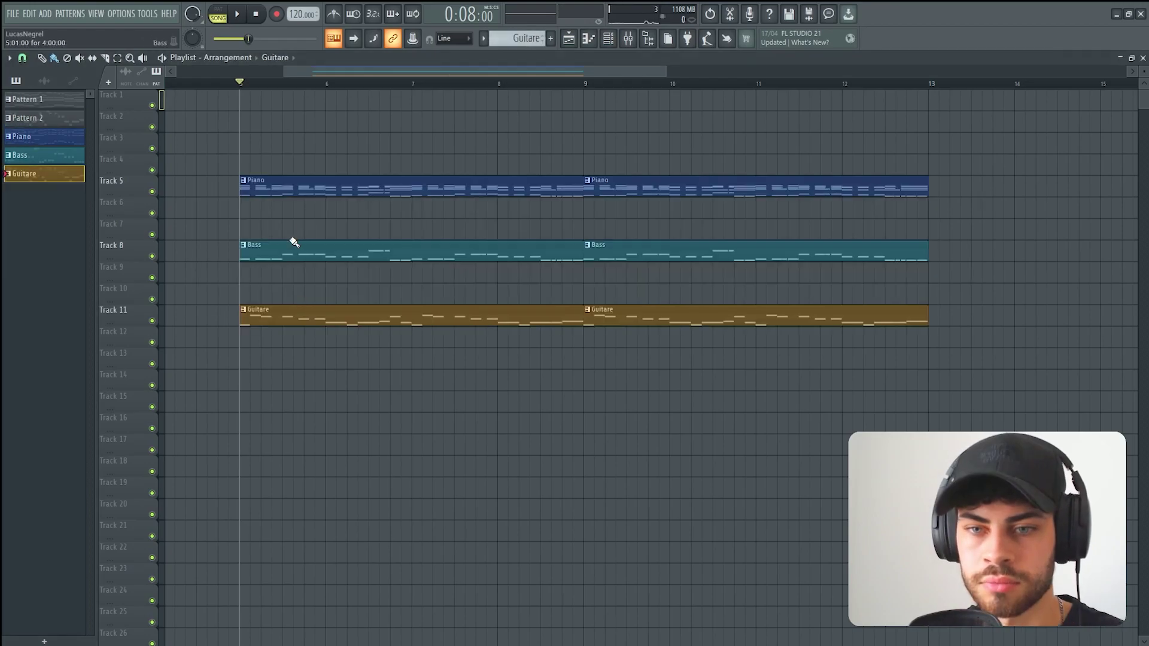
# Play the arrangement and set the Guitare channel's volume to about 72%.
pyautogui.press('space')
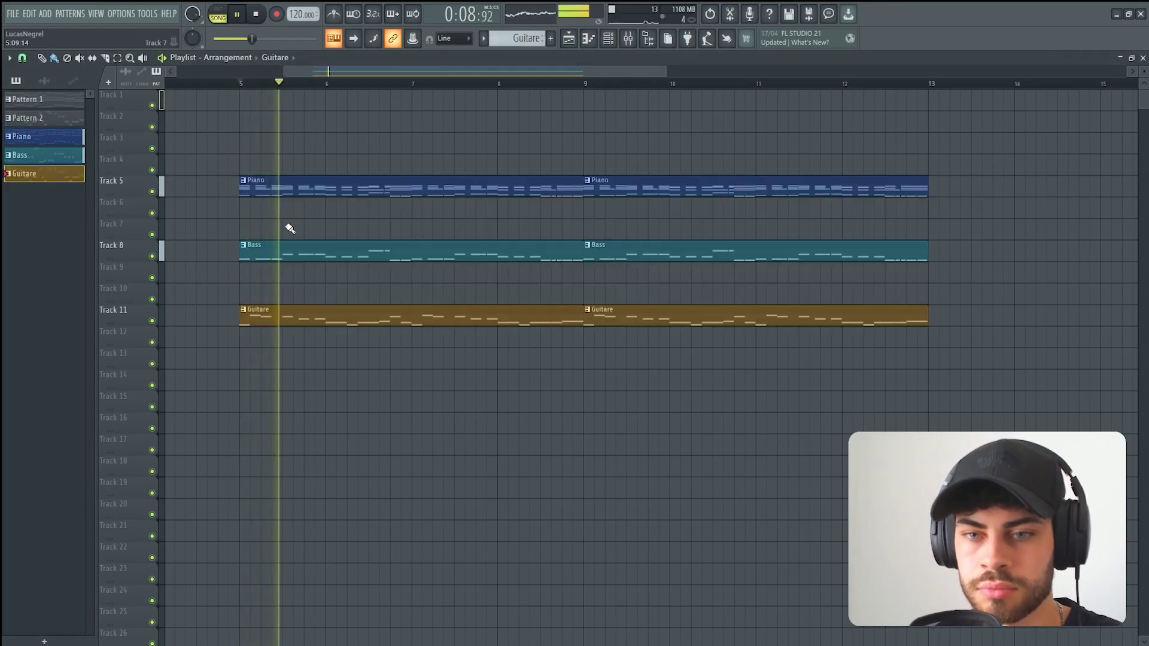
pyautogui.click(608, 39)
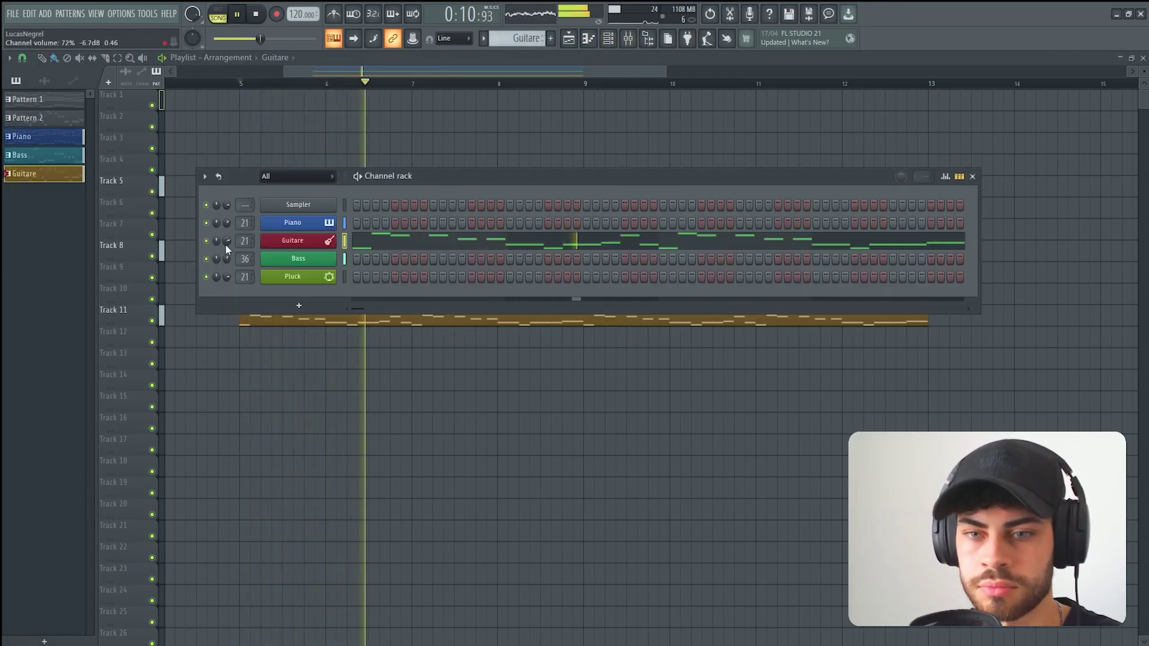
pyautogui.press('F6')
# Recolour the Guitare pattern dark red in the playlist.
pyautogui.click(243, 309)
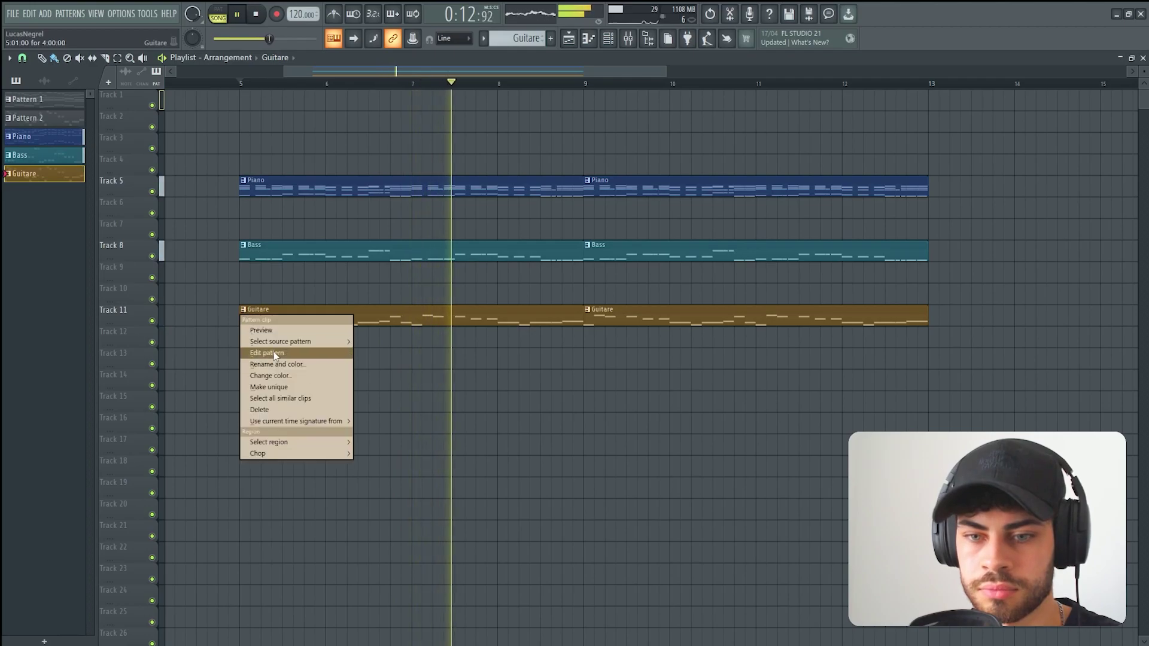
pyautogui.click(279, 367)
pyautogui.click(282, 462)
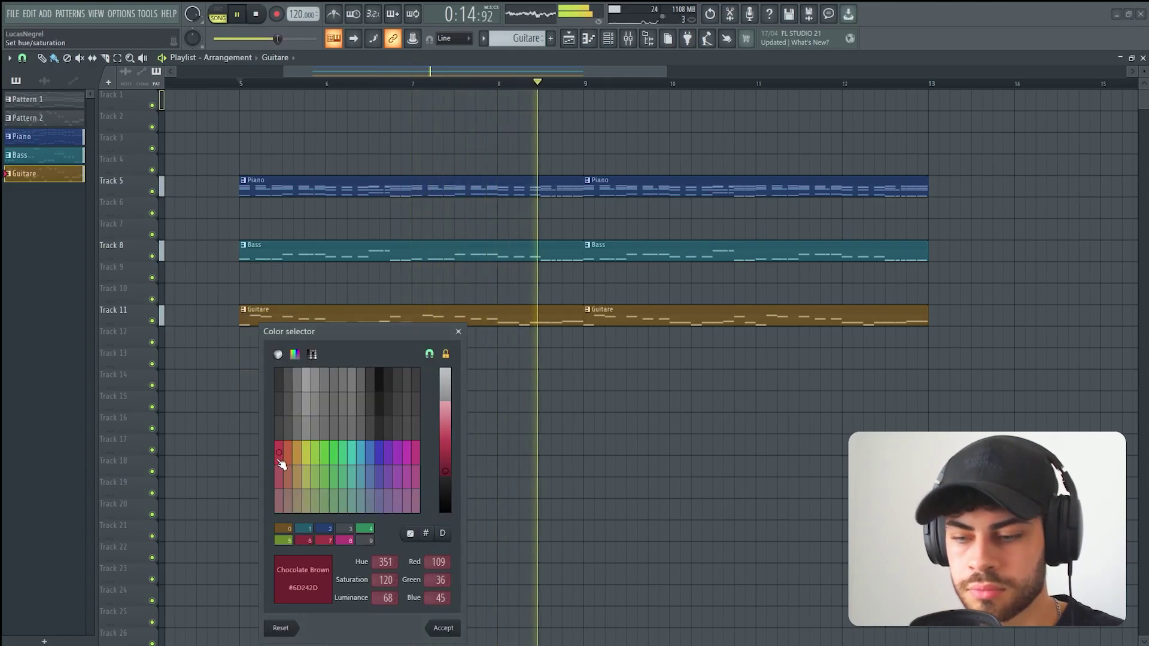
pyautogui.press('Return')
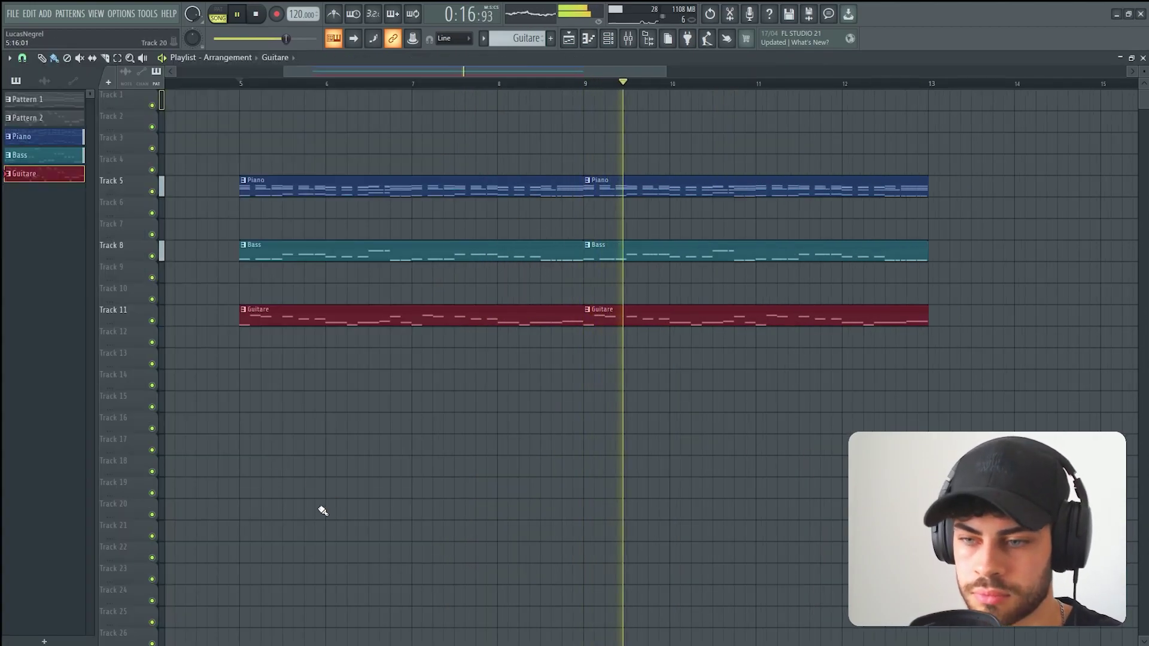
# Copy the Guitare melody into the Pluck channel of Pattern 6, one octave lower, and play it back.
pyautogui.click(608, 38)
pyautogui.press('space')
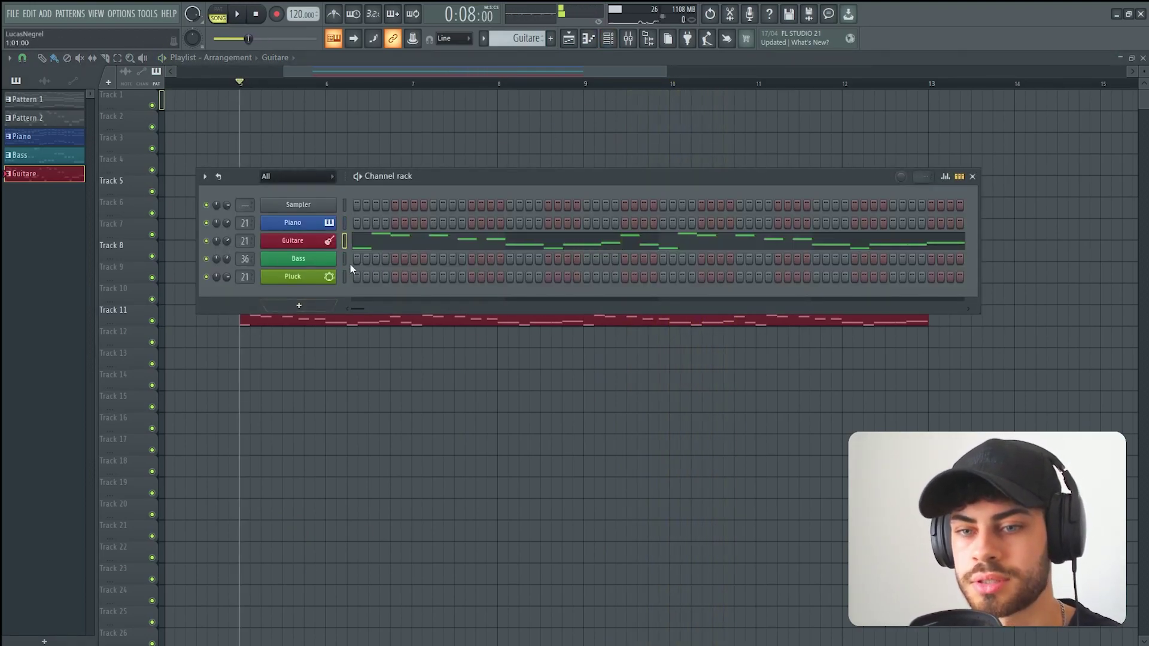
pyautogui.press('space')
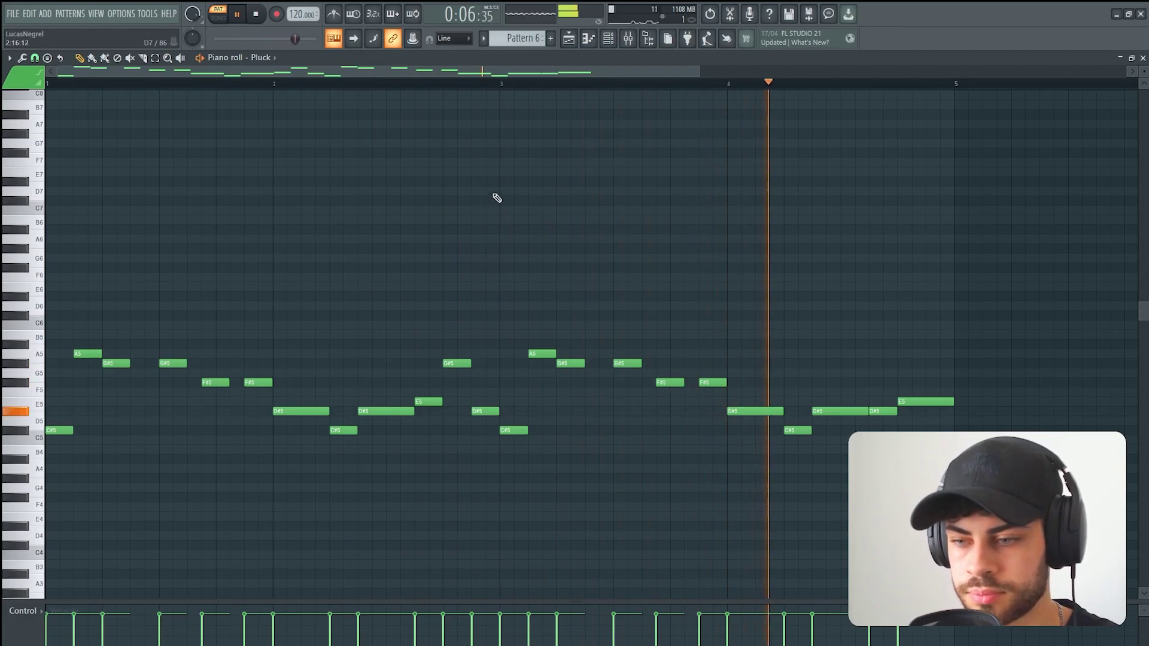
# Set the Pluck channel's volume to about 72% during playback, then return to its notes with playback stopped.
pyautogui.click(608, 39)
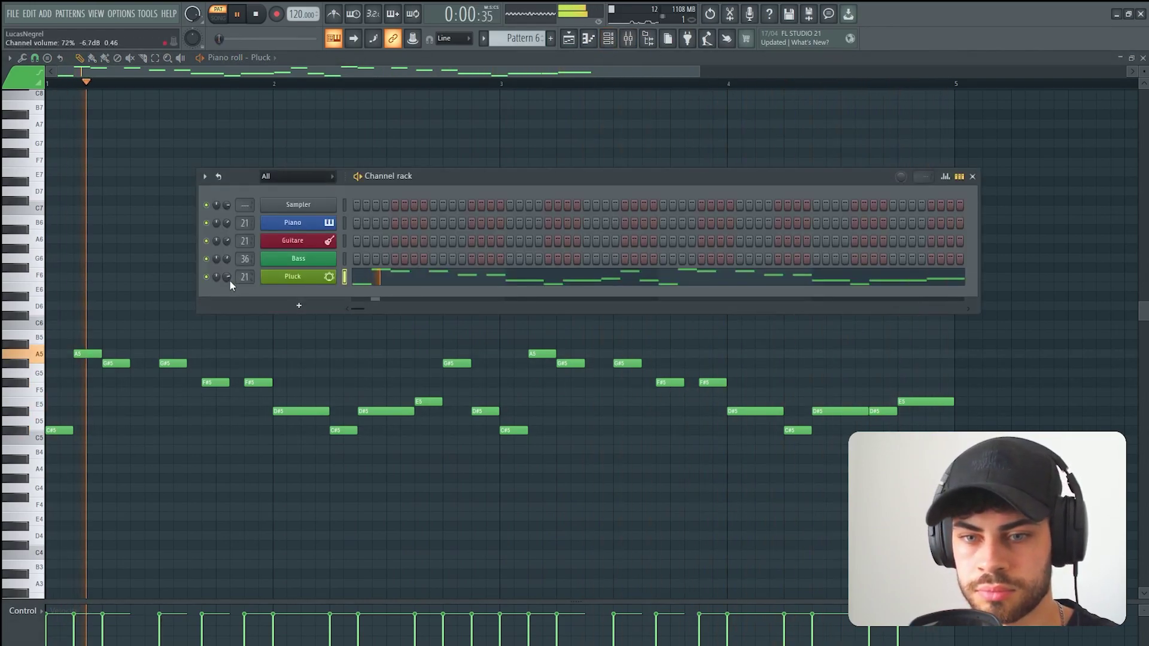
pyautogui.press('F6')
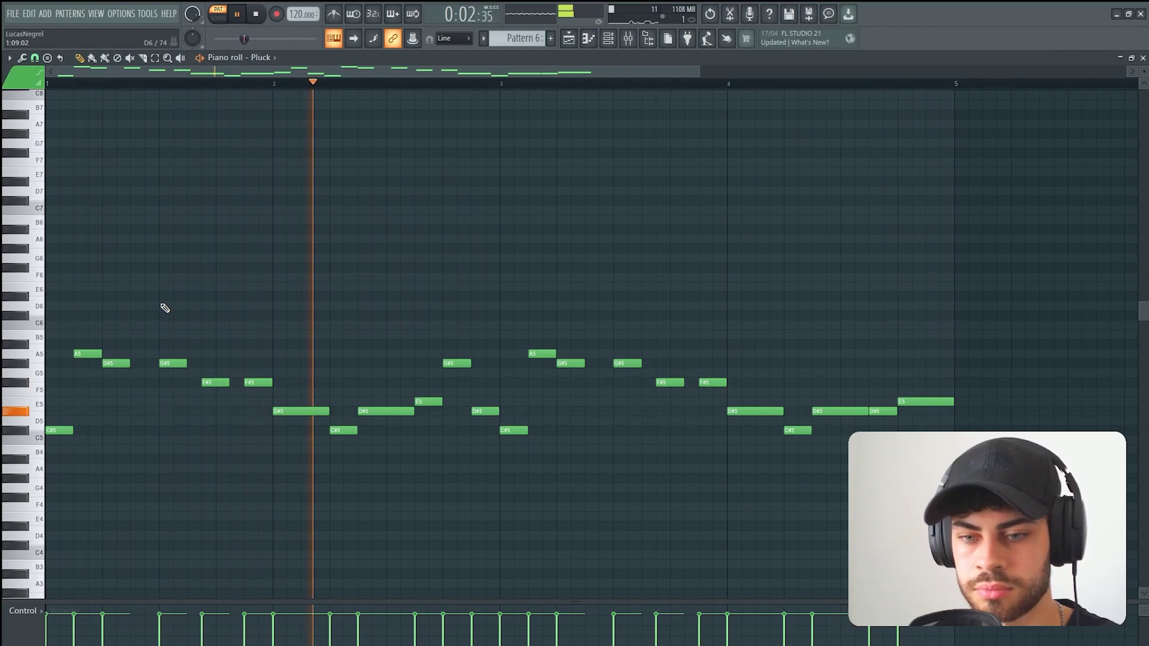
pyautogui.press('space')
pyautogui.scroll(-1, 207, 301)
pyautogui.click(611, 39)
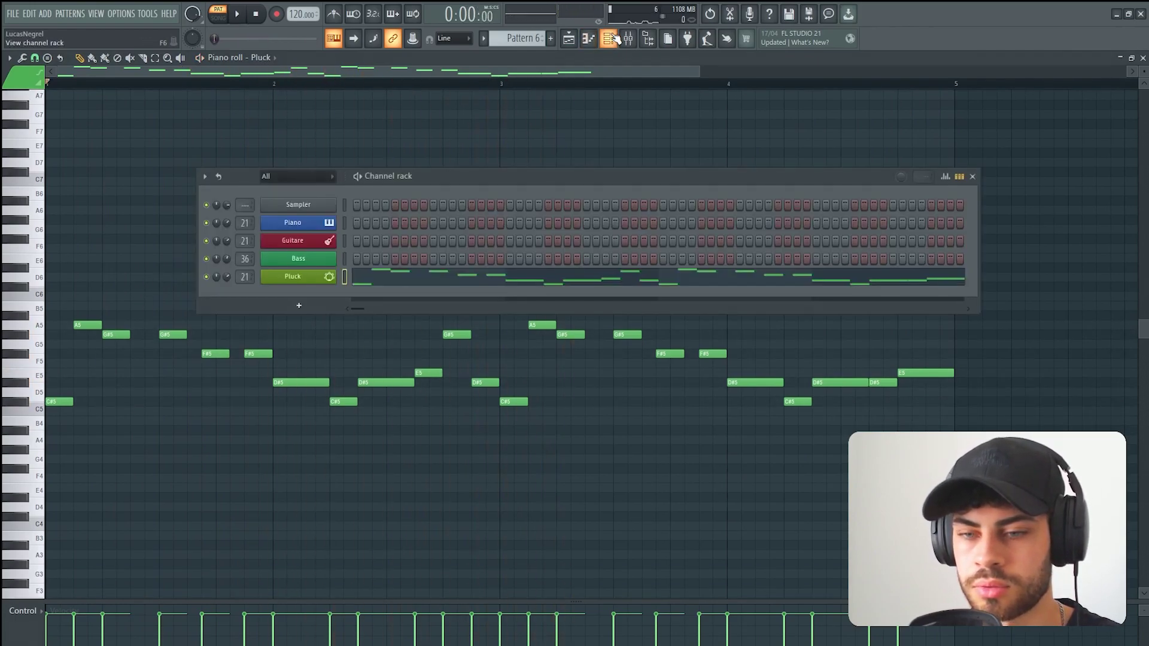
pyautogui.click(611, 38)
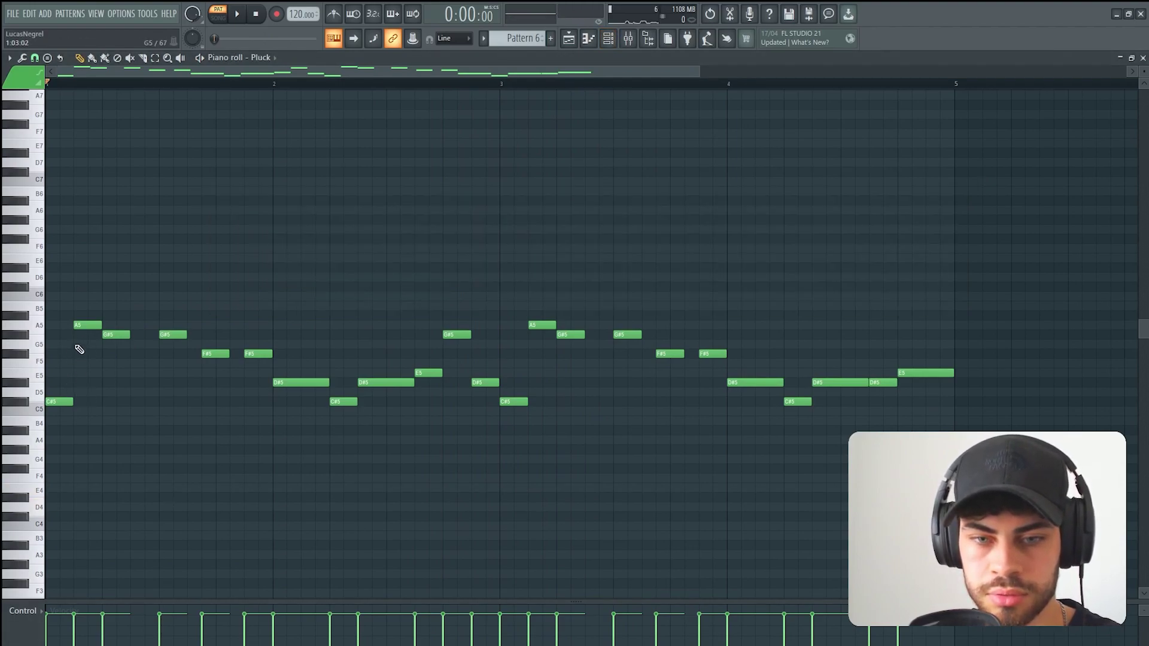
# Add short Pluck notes under existing ones: G#5 under both A5 notes, F5 under bar 1's last F#5, and F#5 under bar 2's G#5.
pyautogui.press('space')
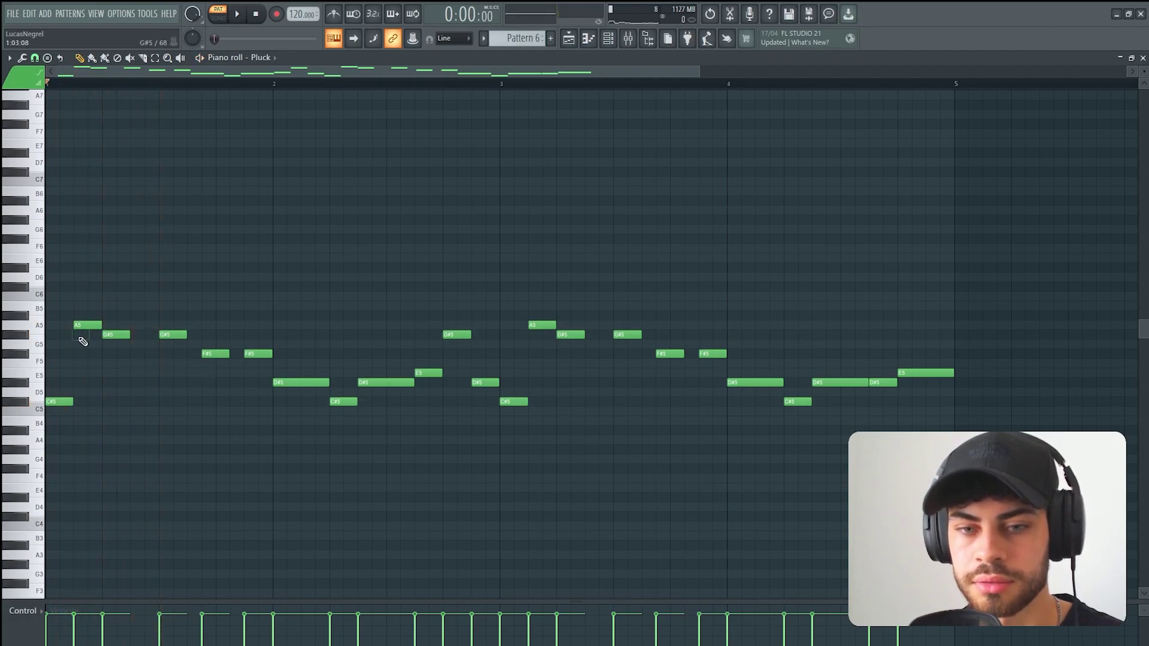
pyautogui.press('space')
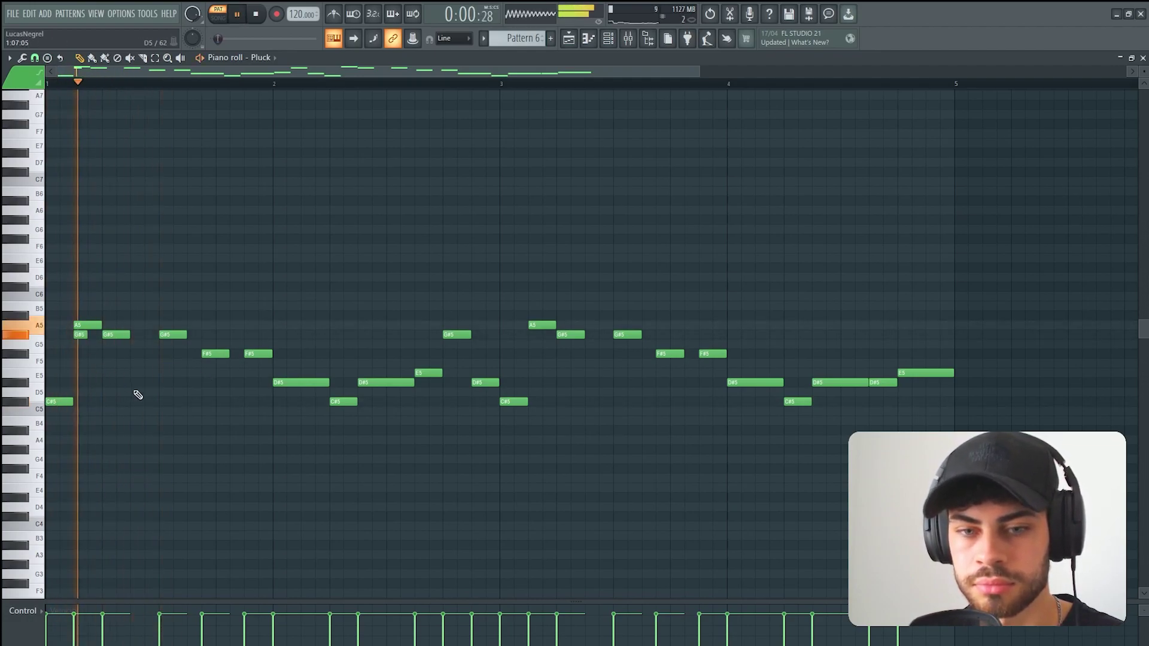
pyautogui.click(246, 363)
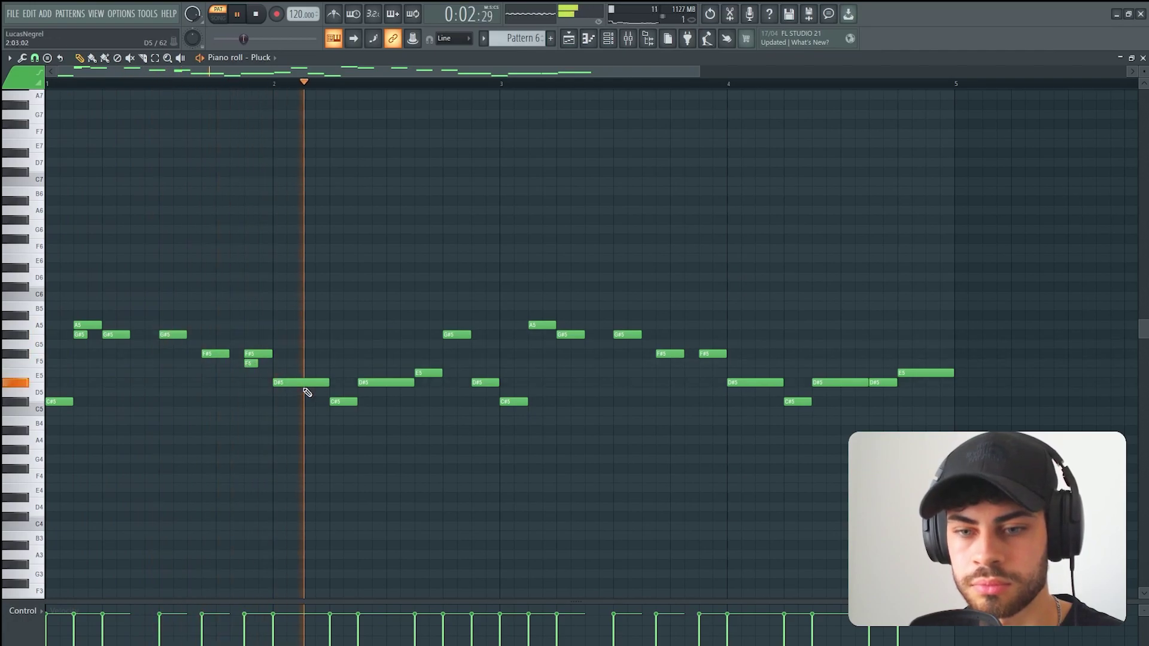
pyautogui.click(446, 353)
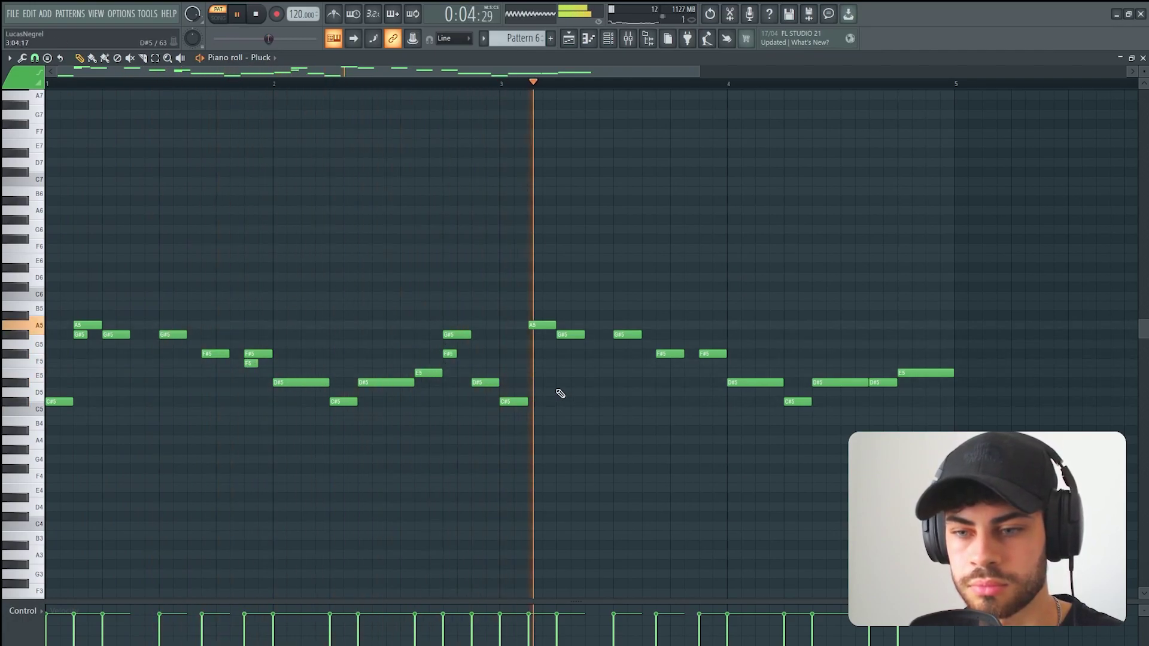
pyautogui.press('space')
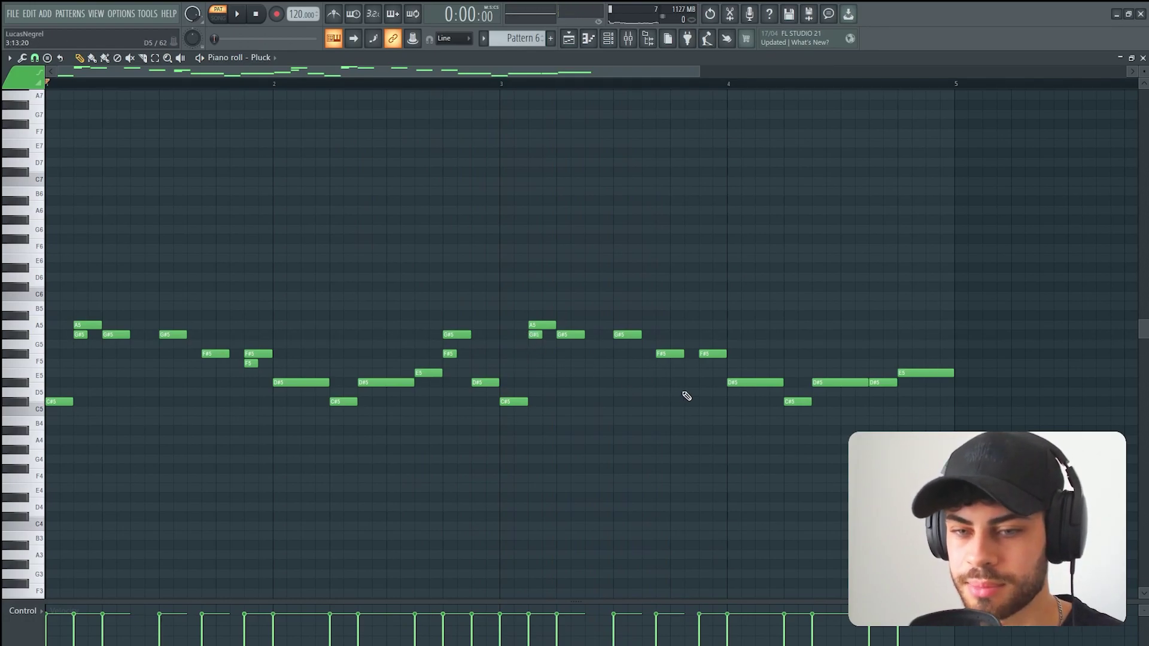
# Add a short F5 under the last F#5 of bar 3 and a short D#5 under the final E5 in the Pluck melody.
pyautogui.click(706, 363)
pyautogui.click(904, 390)
pyautogui.press('space')
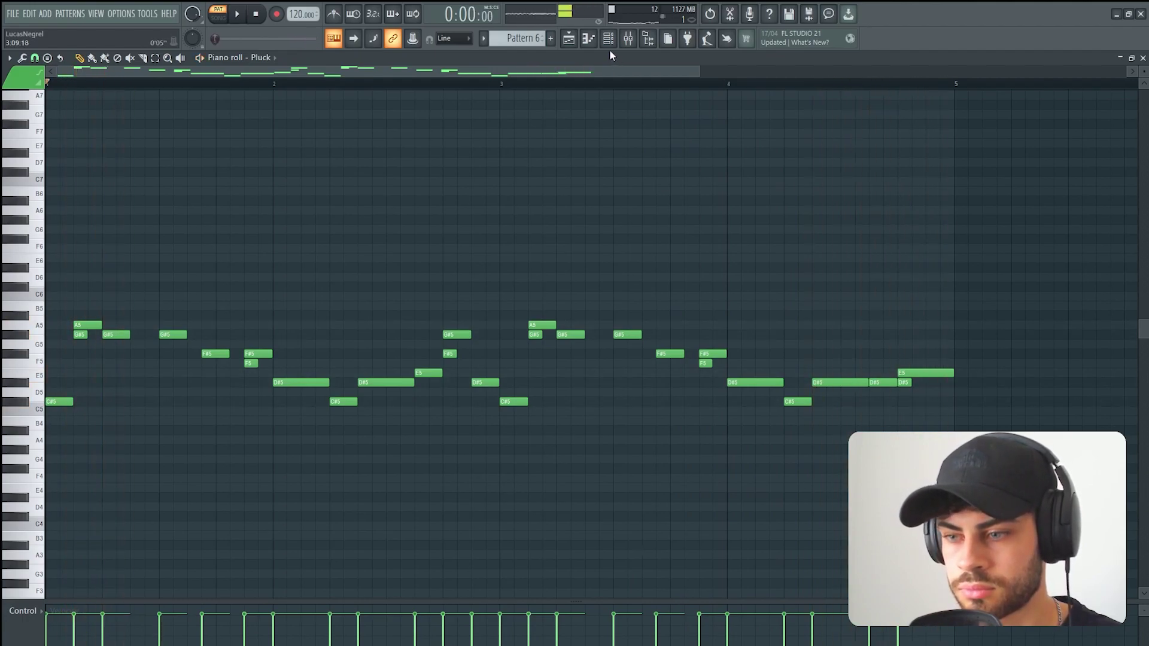
# Shorten the final E5 of the Pluck melody to half its length and add a D#5 note after it.
pyautogui.moveTo(952, 373); pyautogui.dragTo(925, 372)
pyautogui.click(940, 382)
pyautogui.click(727, 85)
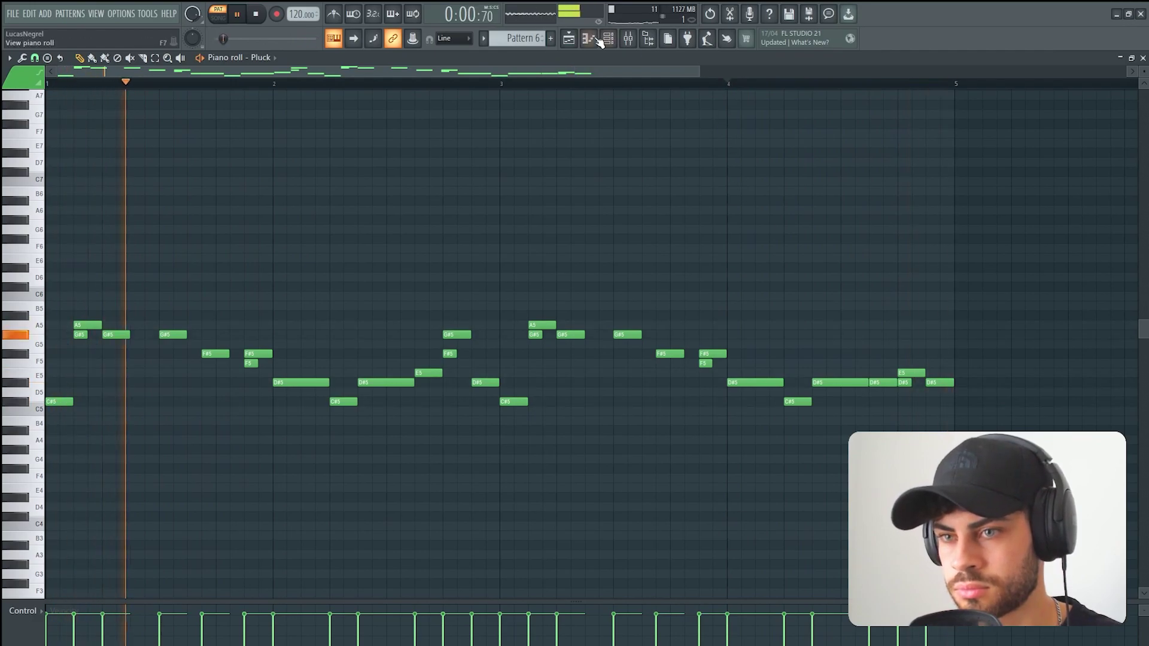
# Play the arrangement and set the Pluck channel's volume to about 78%.
pyautogui.scroll(1, 534, 39)
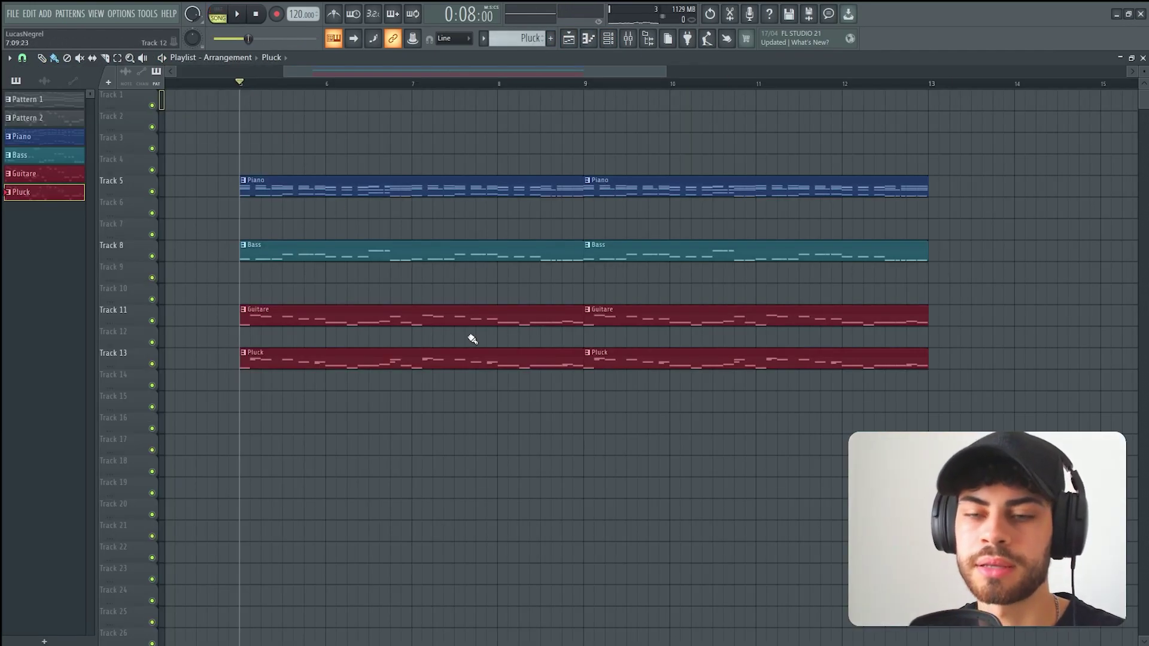
pyautogui.press('space')
pyautogui.press('F6')
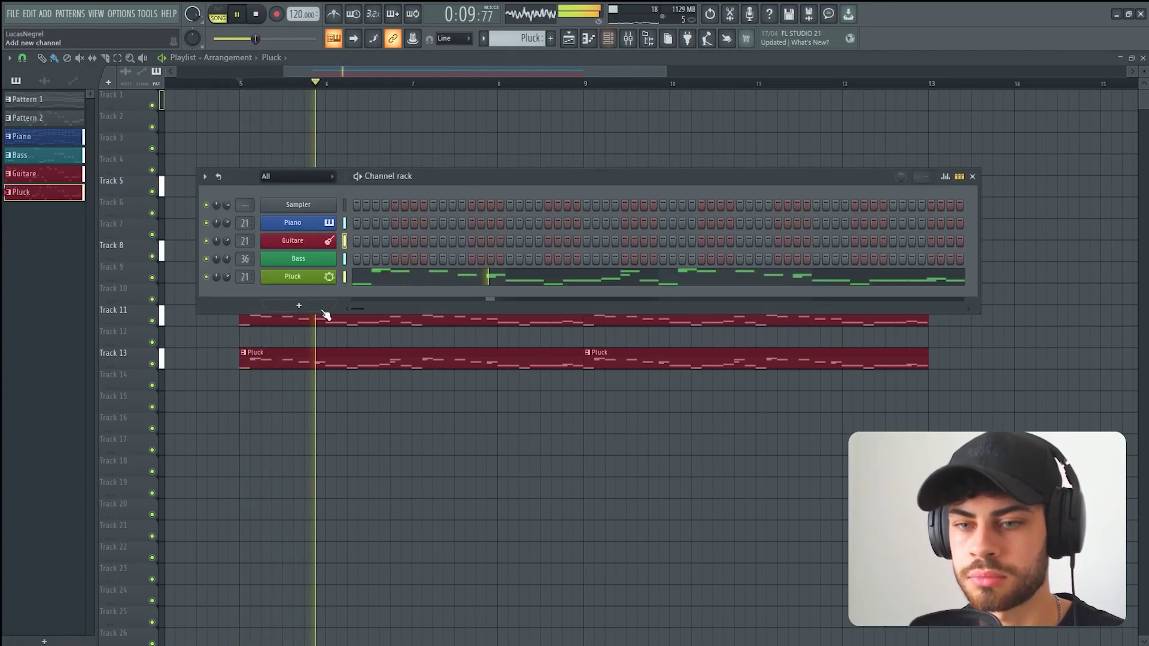
pyautogui.press('F6')
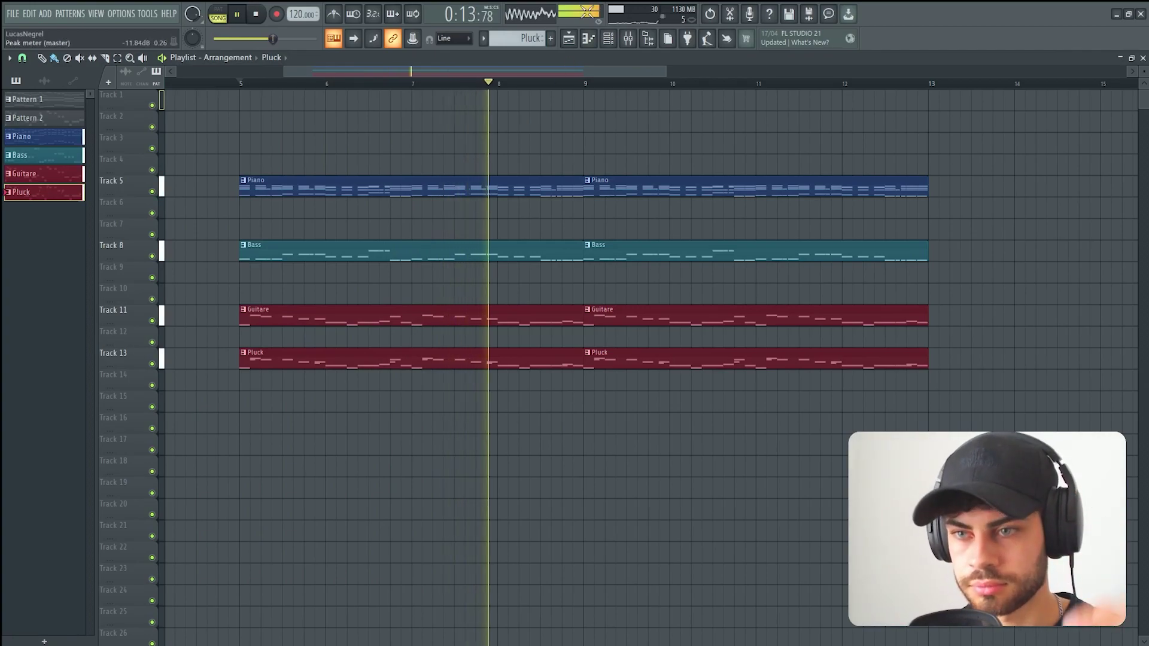
pyautogui.press('F6')
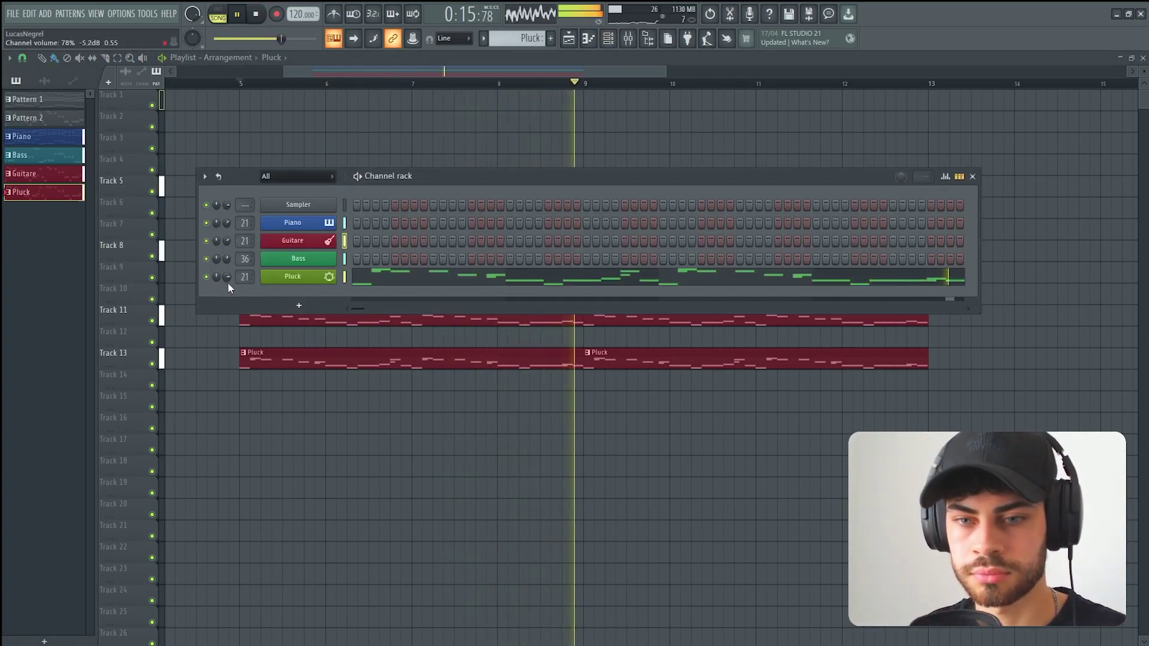
pyautogui.press('F6')
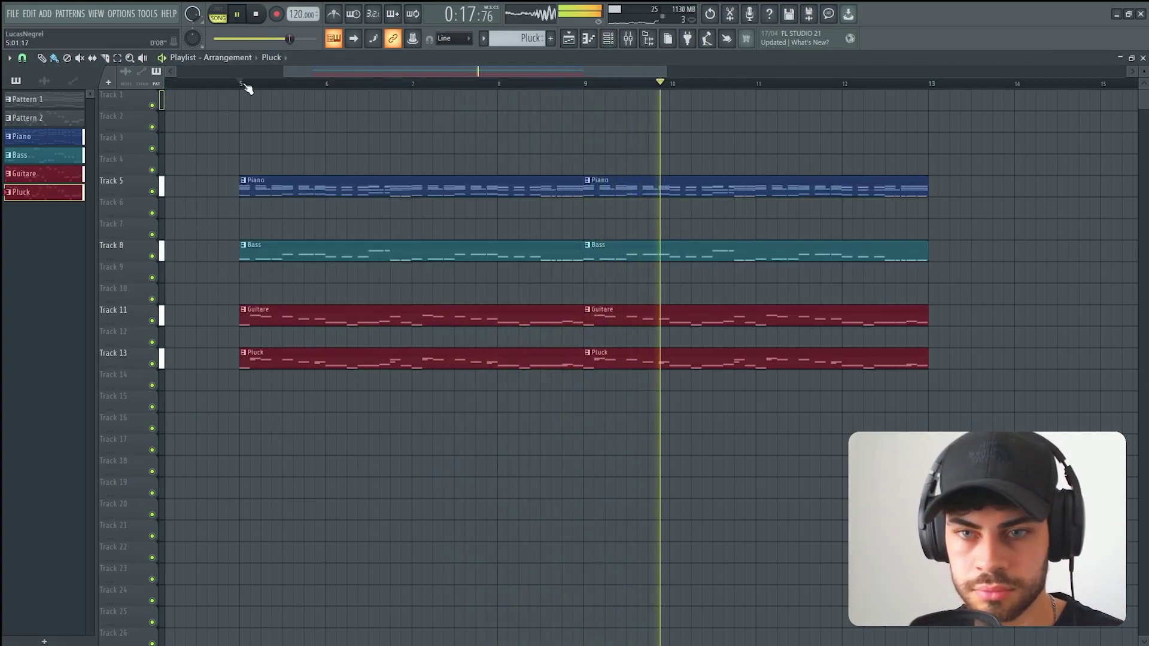
pyautogui.scroll(1, 242, 86)
pyautogui.scroll(-2, 359, 83)
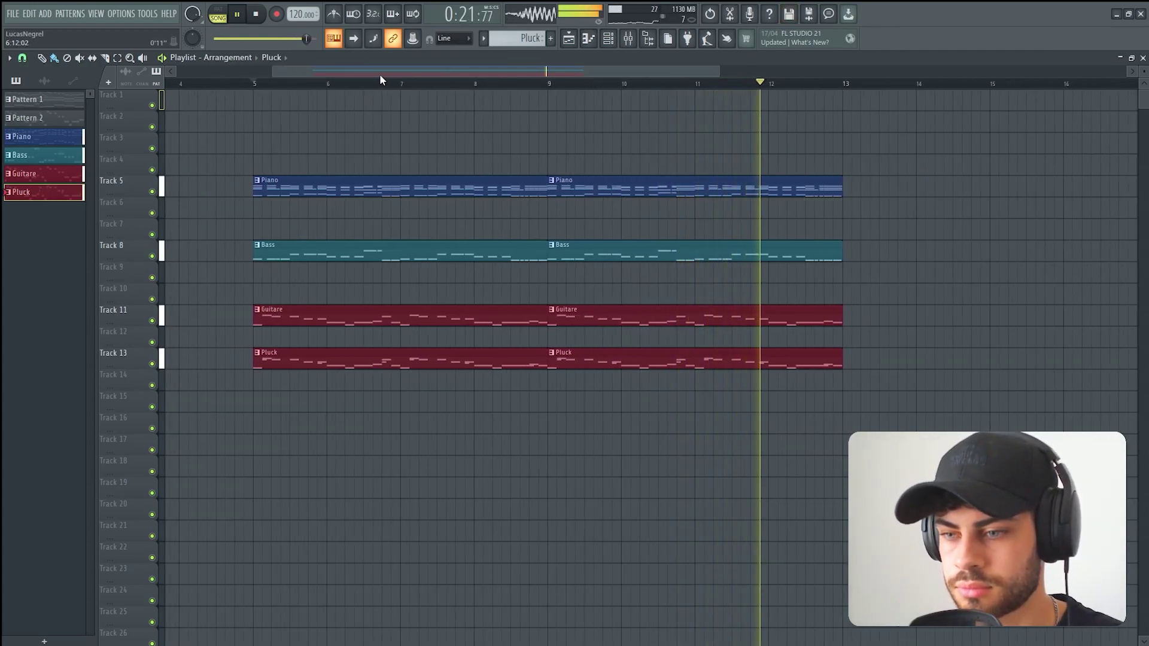
pyautogui.press('space')
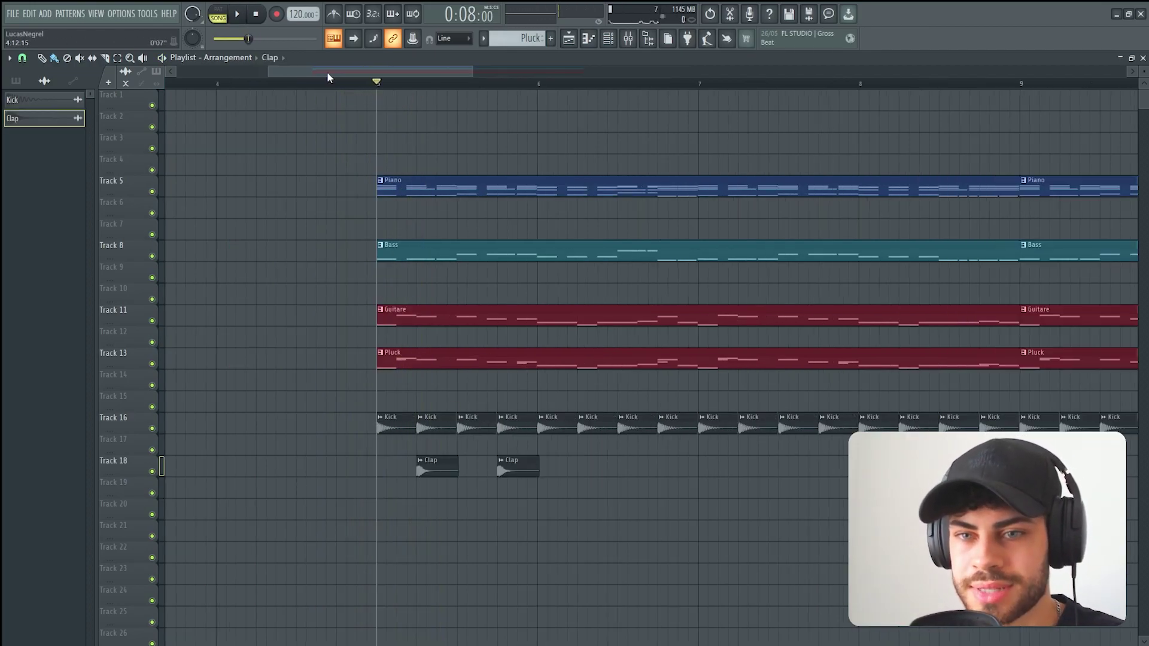
# Add Clap clips on beats 2 and 4 of bars 6, 7 and 8 on Track 18 during playback.
pyautogui.moveTo(327, 70); pyautogui.dragTo(357, 79)
pyautogui.press('space')
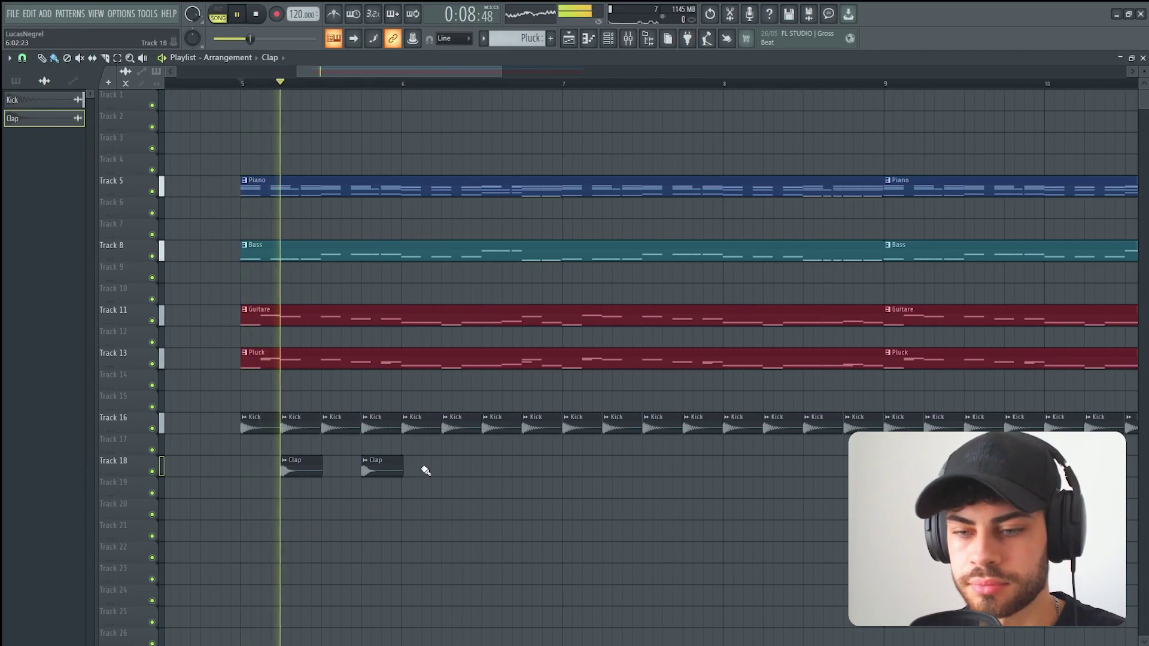
pyautogui.click(446, 471)
pyautogui.click(526, 472)
pyautogui.click(607, 472)
pyautogui.click(688, 471)
pyautogui.click(768, 470)
pyautogui.click(849, 471)
pyautogui.press('space')
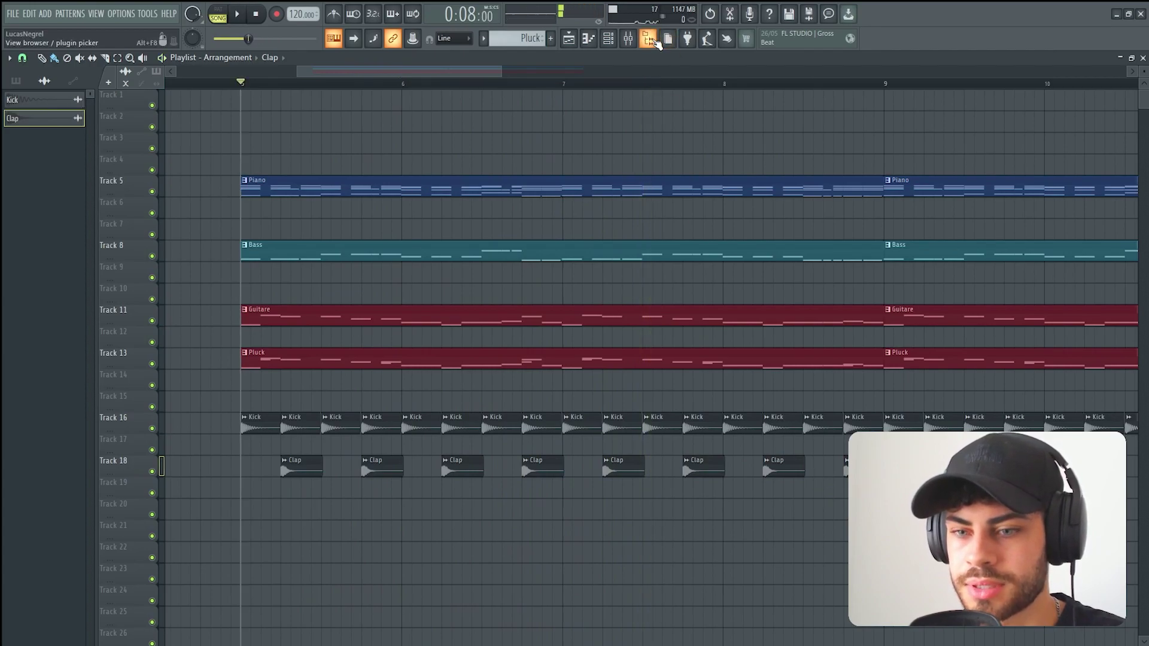
# Add hat clips on the four off-beats of bar 6 on Track 20 while the drums play.
pyautogui.press('space')
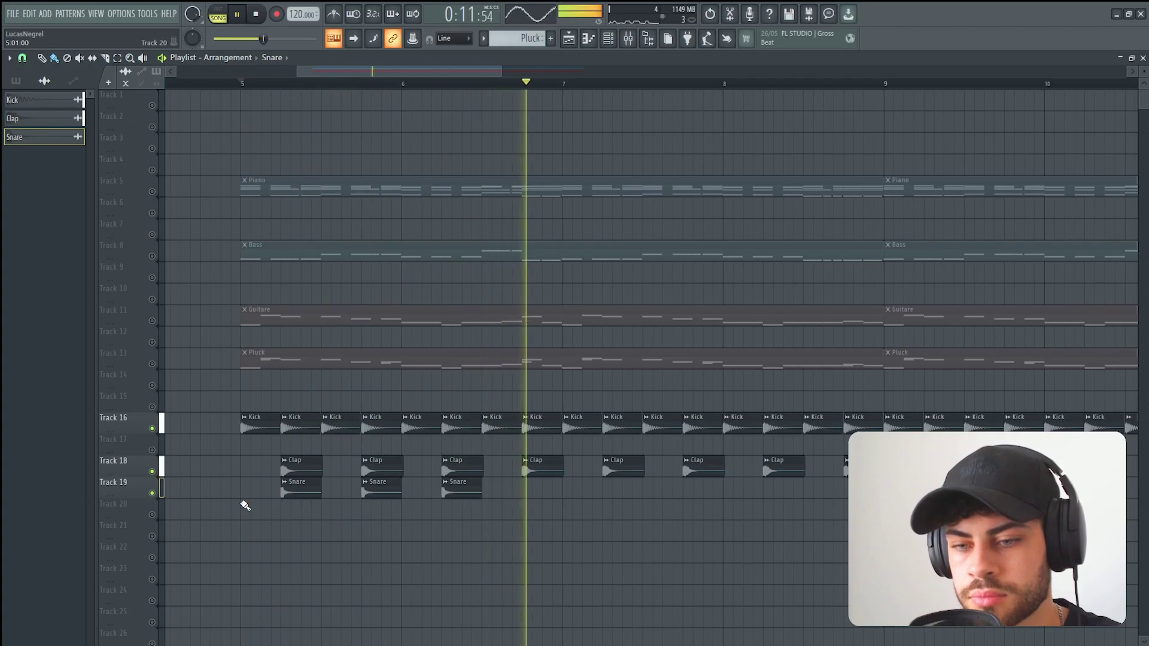
pyautogui.press('space')
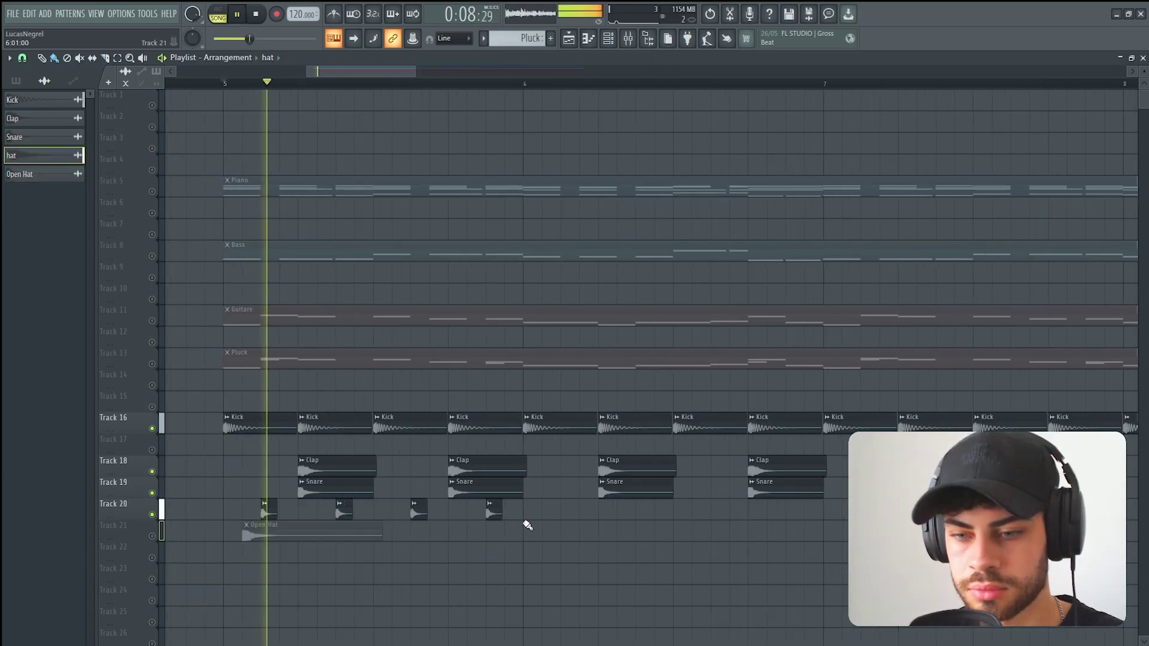
pyautogui.click(565, 509)
pyautogui.click(641, 510)
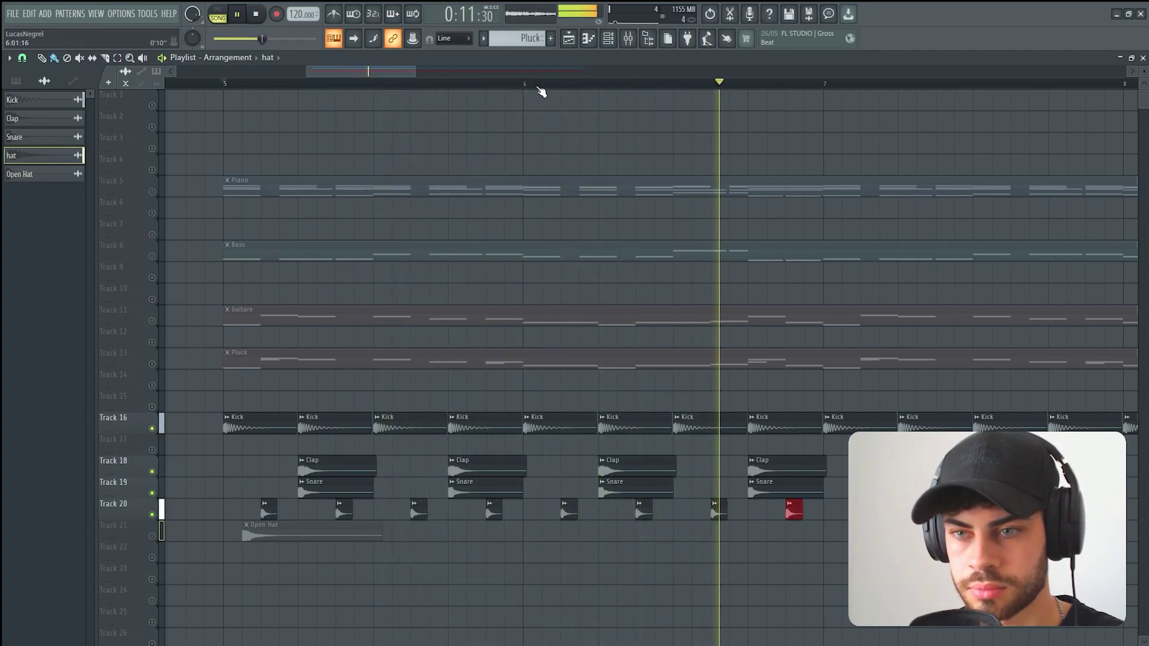
# Unmute Track 21, move the Open Hat clip to the last sixteenth step of bar 6 and play the drums.
pyautogui.press('space')
pyautogui.scroll(-2, 436, 73)
pyautogui.moveTo(437, 73); pyautogui.dragTo(446, 73)
pyautogui.click(161, 531)
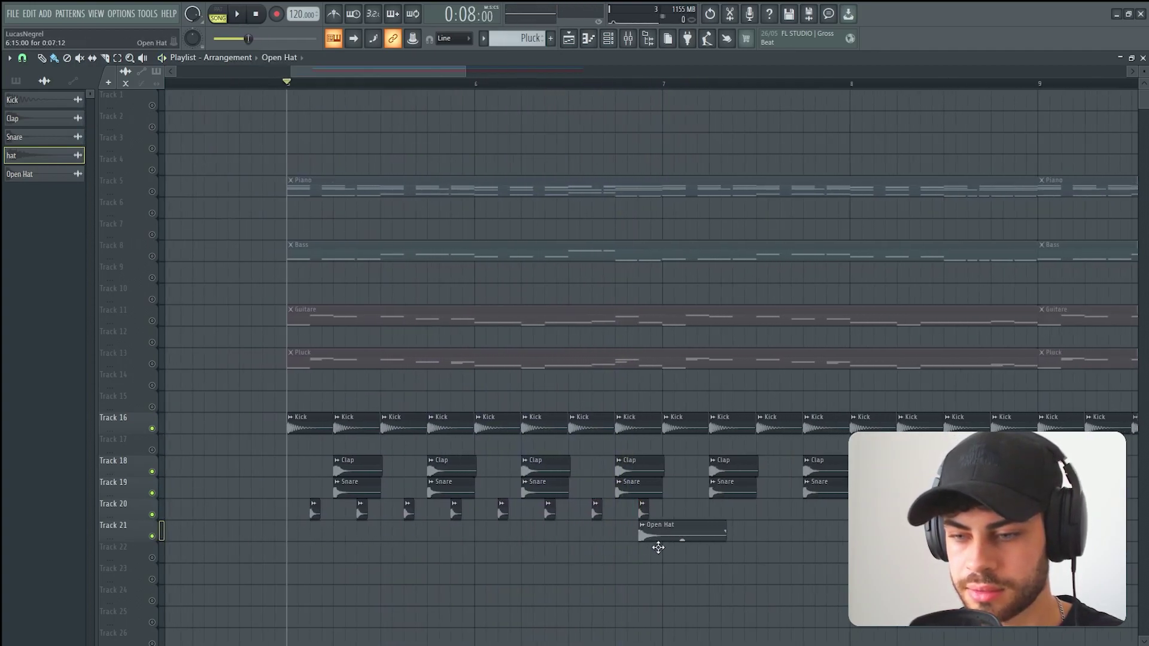
pyautogui.moveTo(661, 551); pyautogui.dragTo(673, 551)
pyautogui.press('space')
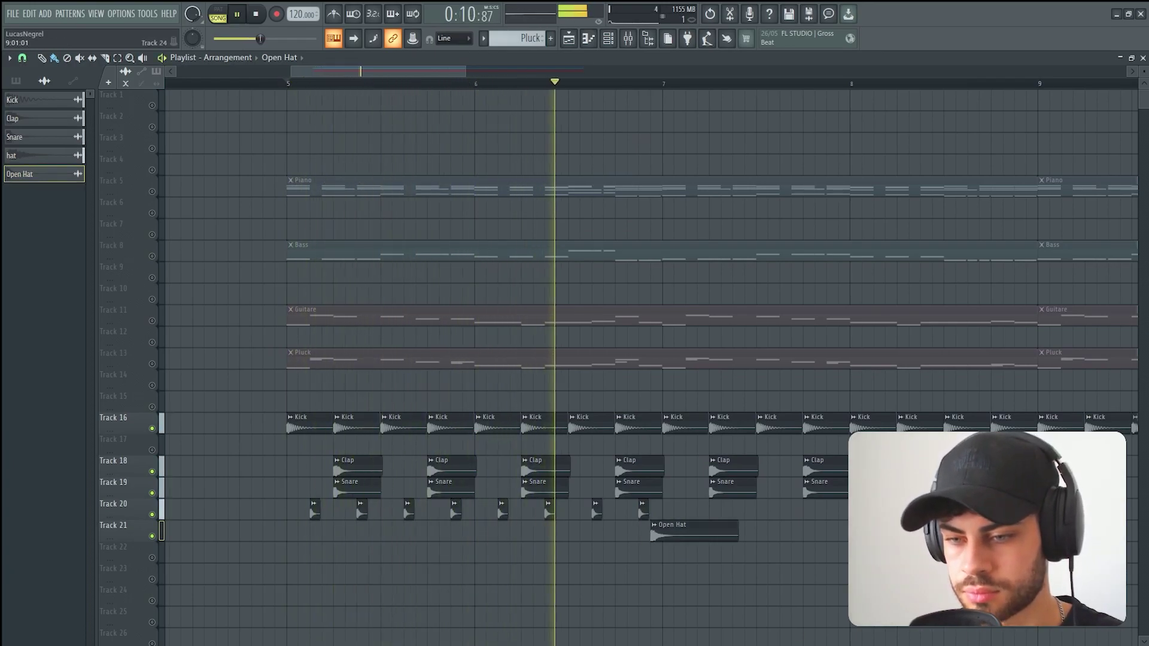
# Repeat the hat and Open Hat clips across the remaining bars of the arrangement and play it with all tracks.
pyautogui.press('space')
pyautogui.moveTo(748, 542); pyautogui.dragTo(306, 508)
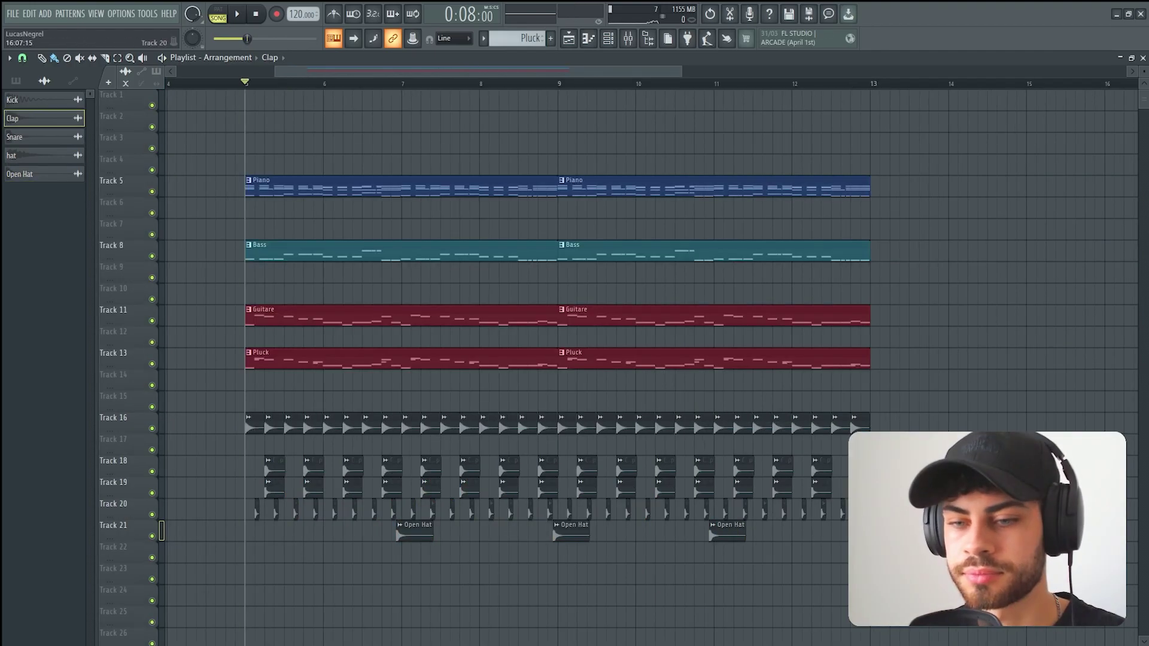
pyautogui.press('space')
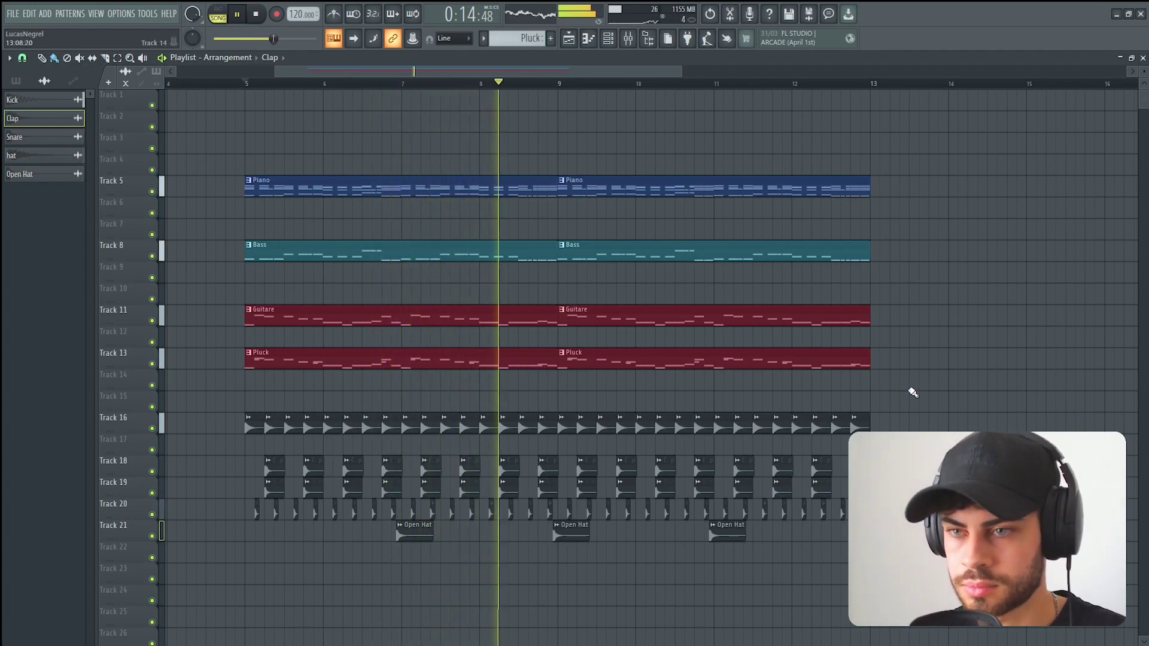
# Delete the Kick clips in bar 8 on Track 16 and play back the arrangement.
pyautogui.press('space')
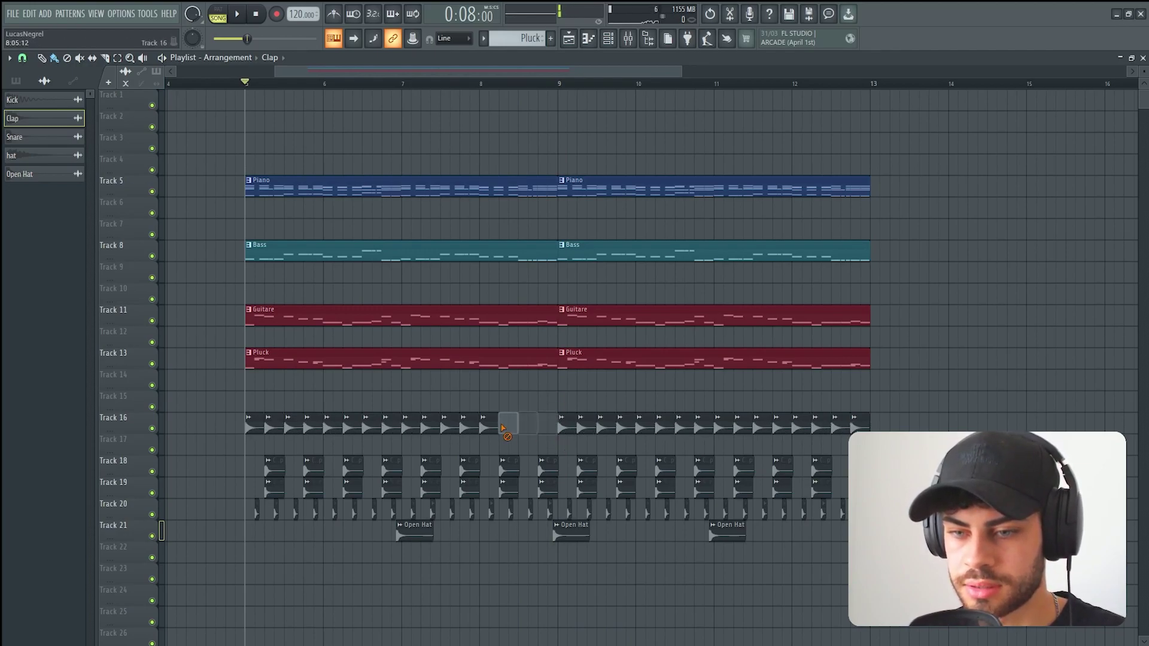
pyautogui.press('space')
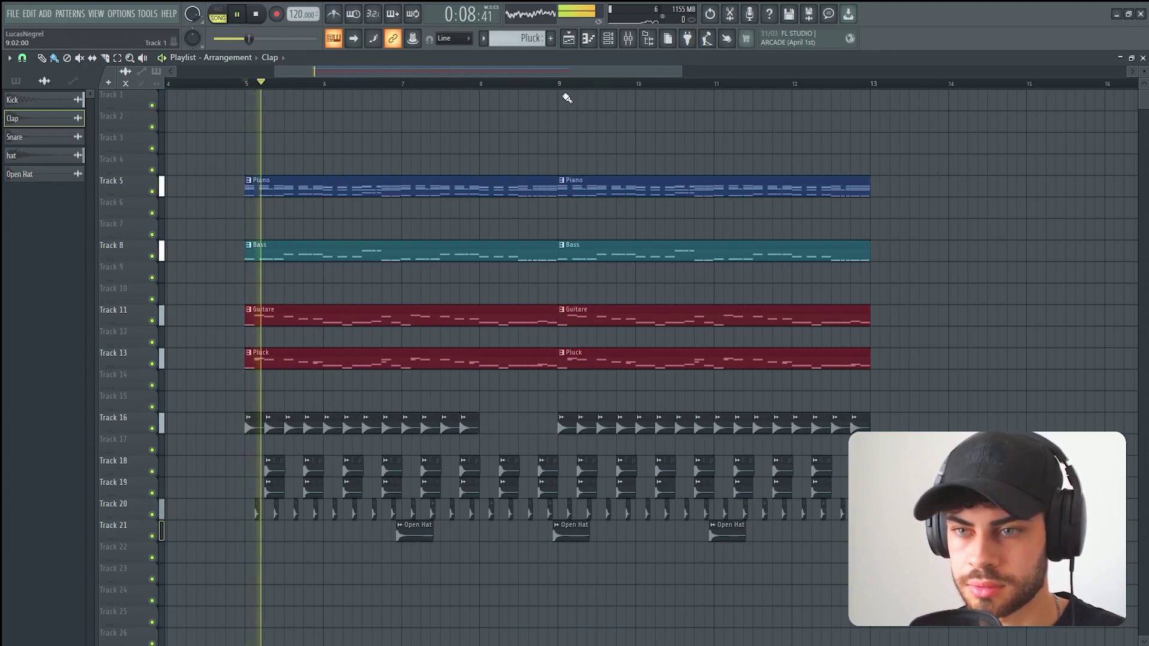
pyautogui.scroll(2, 451, 93)
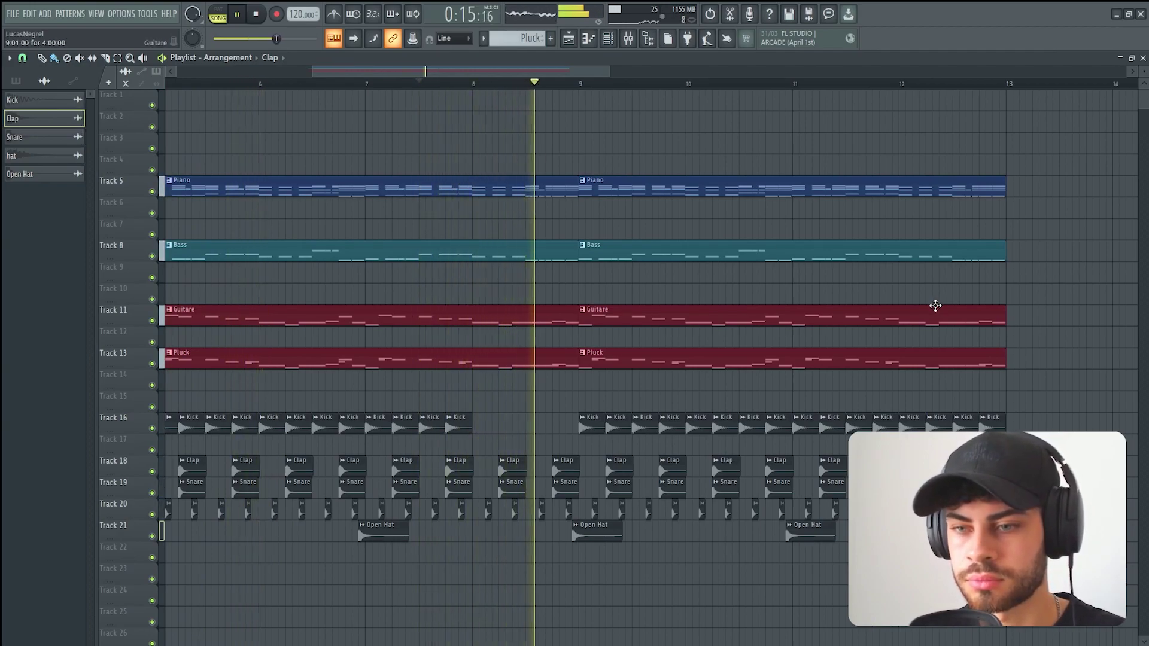
pyautogui.scroll(-2, 697, 94)
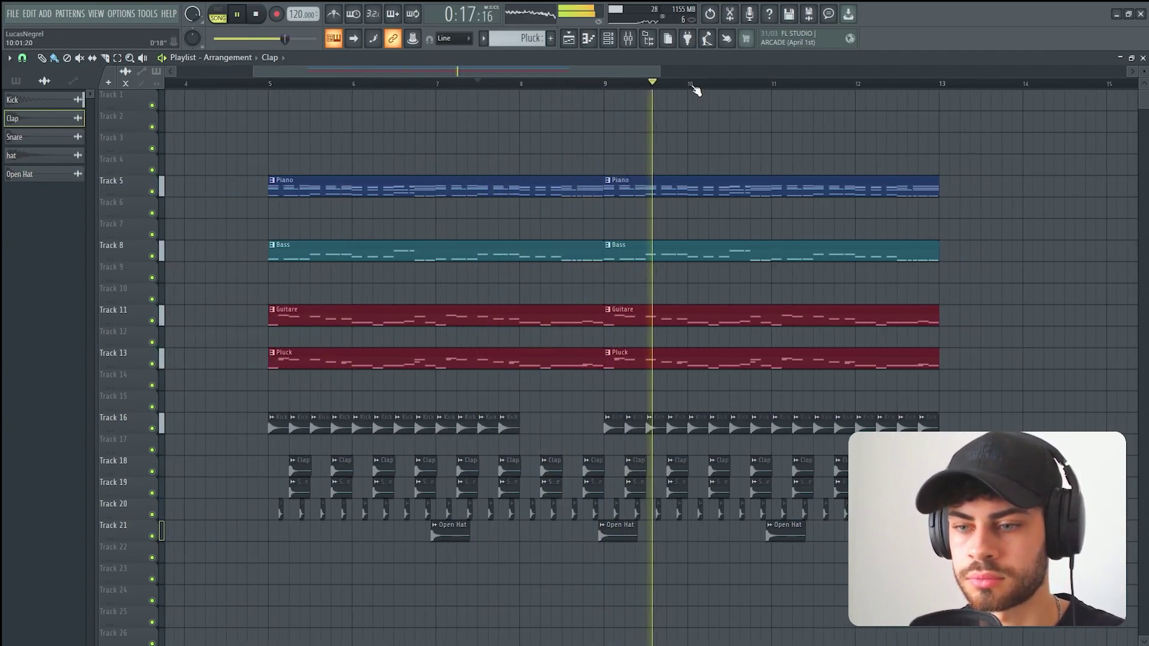
pyautogui.click(662, 417)
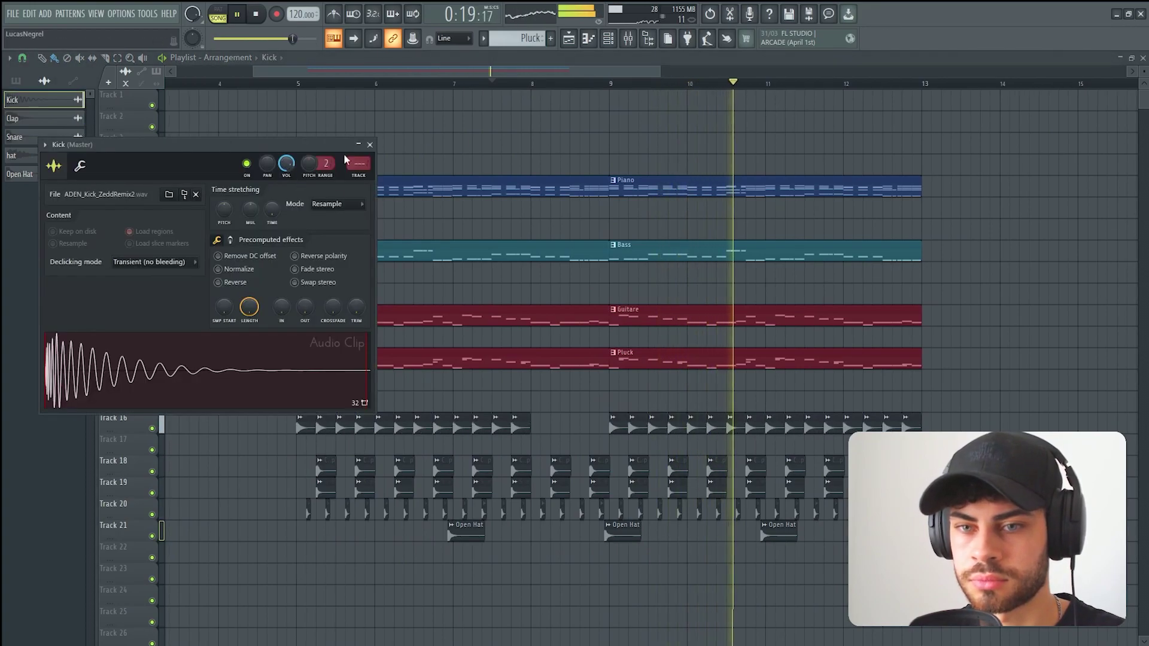
pyautogui.click(369, 145)
# Set the Bass channel's volume to about 60% and listen to the mix.
pyautogui.press('space')
pyautogui.click(609, 39)
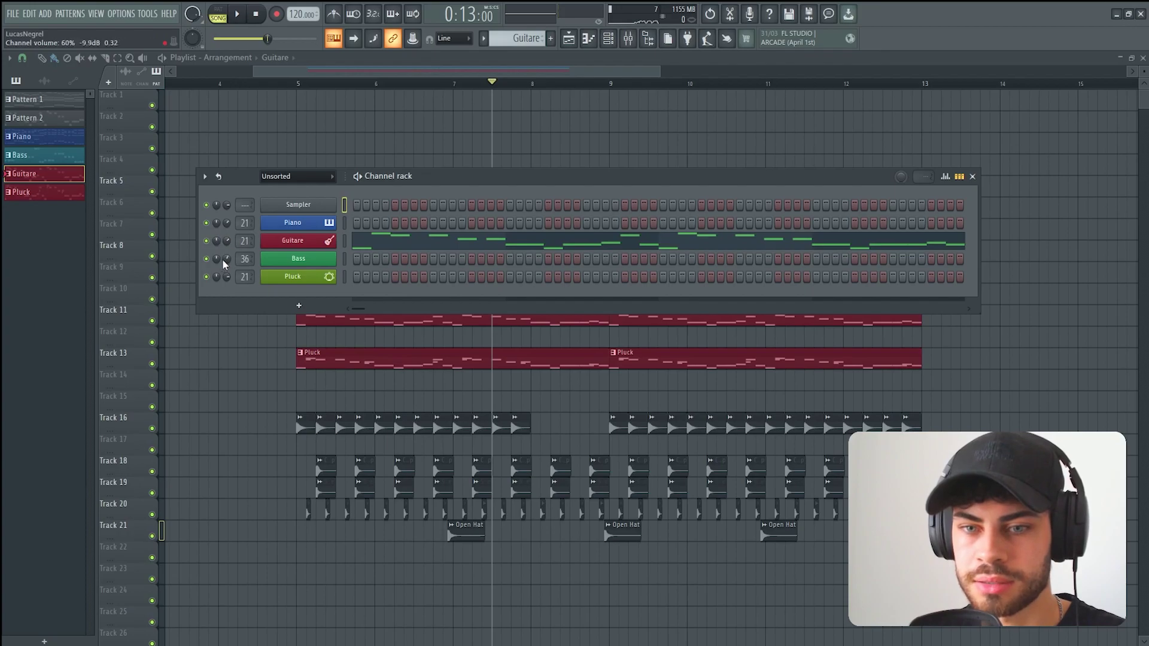
pyautogui.press('space')
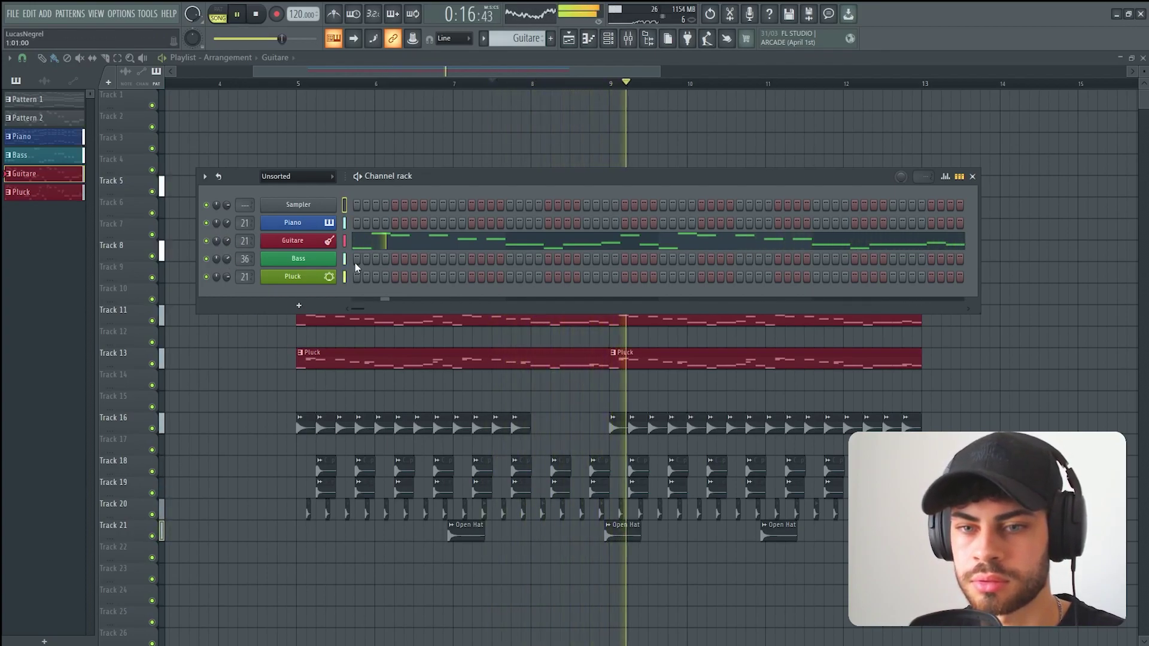
pyautogui.press('space')
# Add Fruity parametric EQ 2 to the Bass mixer track, cutting highs with band 7 at about 1175 Hz and lows with band 1 at 24 Hz.
pyautogui.press('F9')
pyautogui.click(599, 119)
pyautogui.click(62, 114)
pyautogui.moveTo(305, 142)
pyautogui.click(383, 172)
pyautogui.press('space')
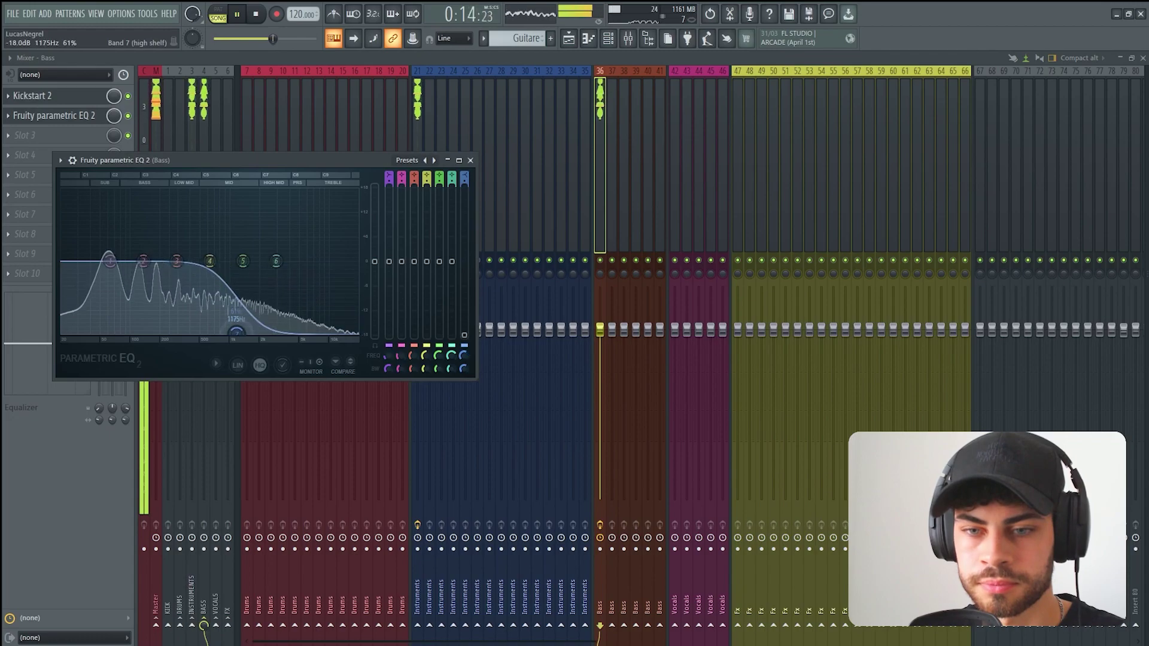
pyautogui.moveTo(109, 261); pyautogui.dragTo(71, 333)
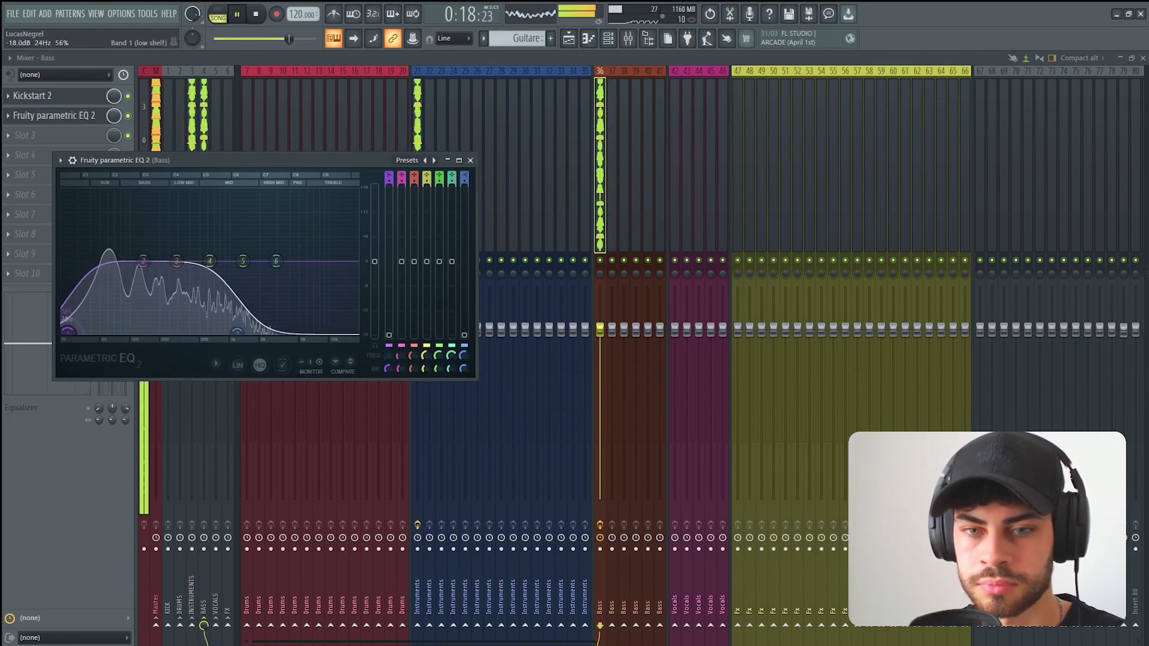
# Reset band 2 of the Bass EQ and add a gentle mid-range boost with band 4.
pyautogui.moveTo(143, 261)
pyautogui.mouseDown()
pyautogui.moveTo(141, 236)
pyautogui.moveTo(126, 248)
pyautogui.moveTo(159, 236)
pyautogui.moveTo(146, 253)
pyautogui.mouseUp()
pyautogui.rightClick(146, 253)
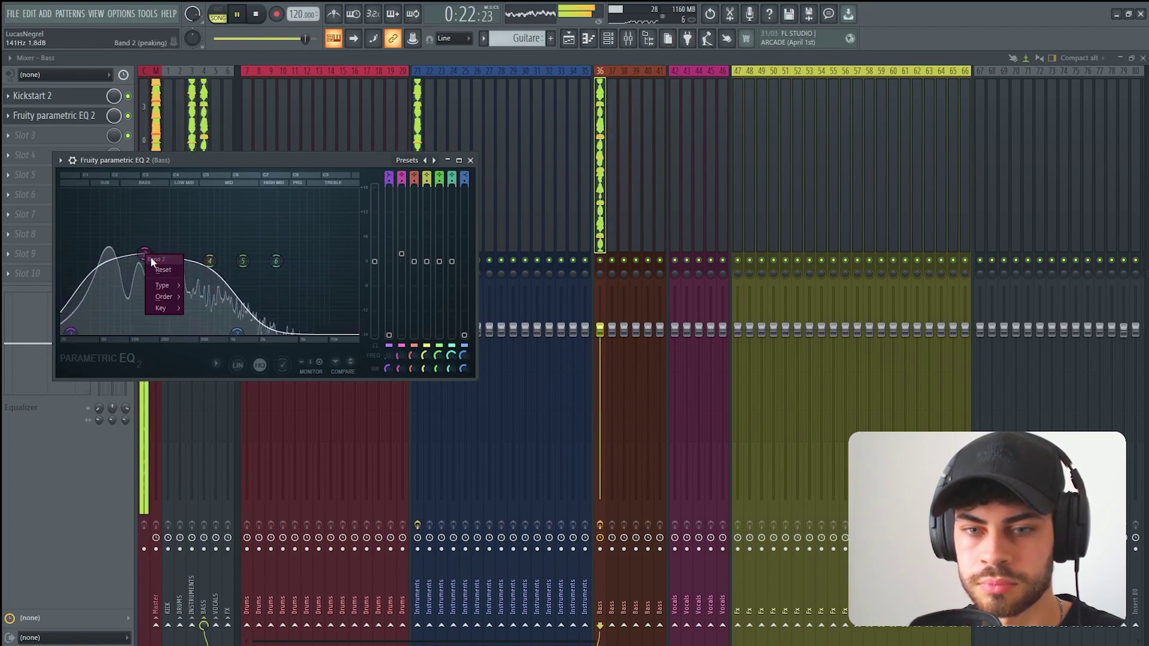
pyautogui.click(163, 270)
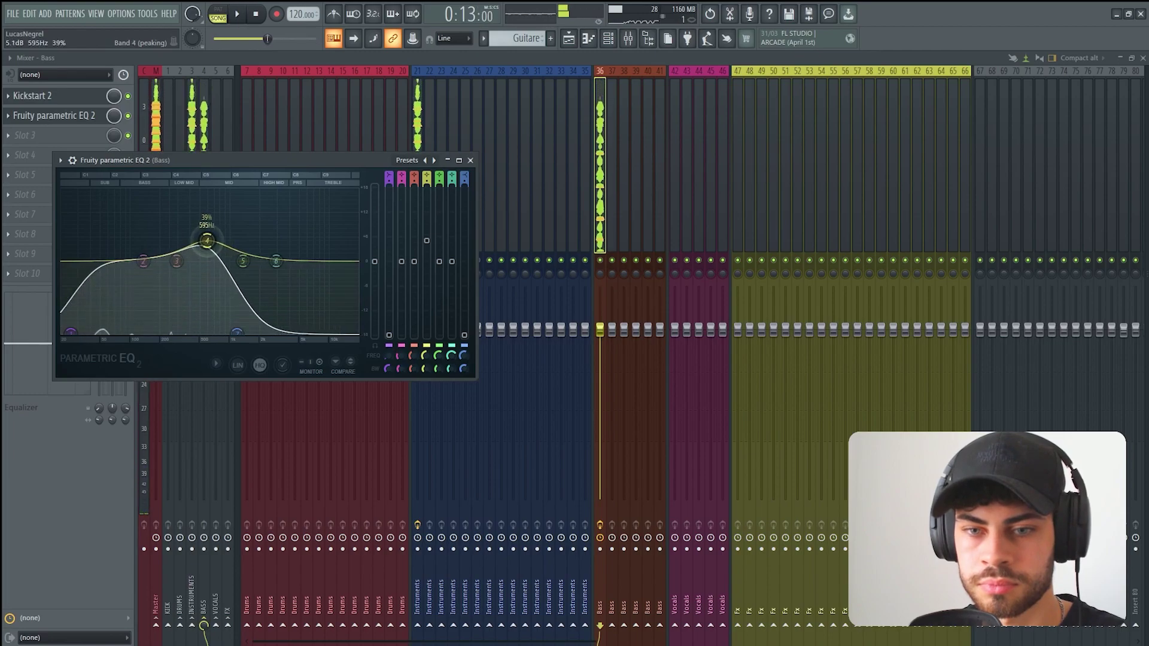
pyautogui.moveTo(205, 226); pyautogui.dragTo(181, 270)
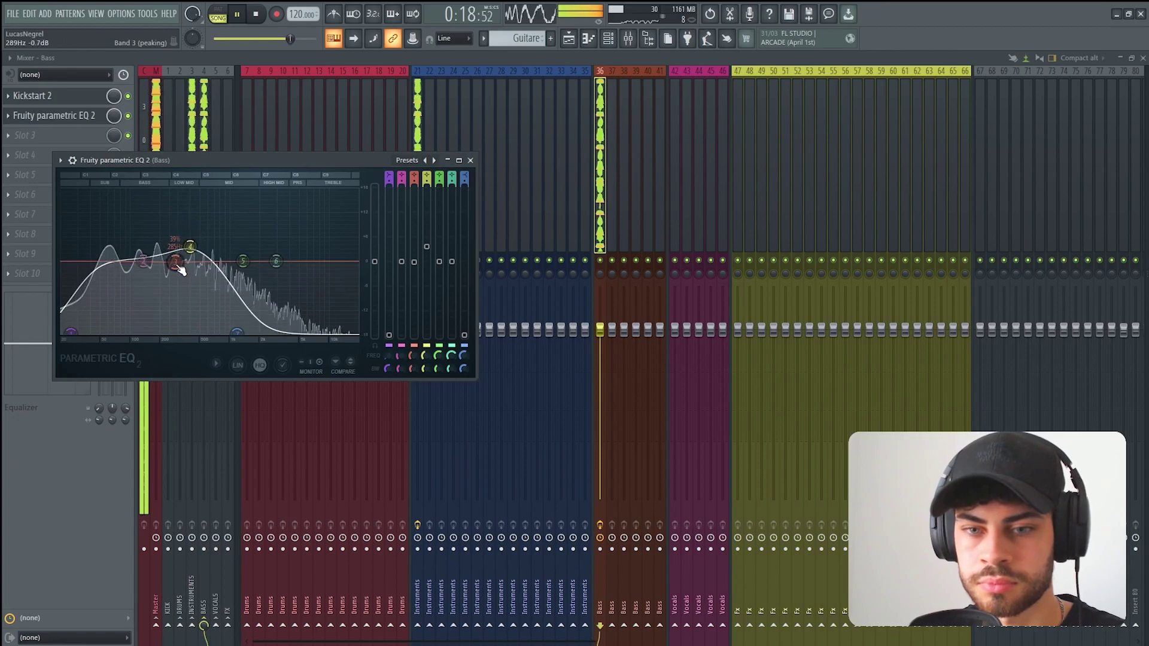
# Stop playback and route the Pluck channel to its own Instruments mixer track, number 23.
pyautogui.click(421, 136)
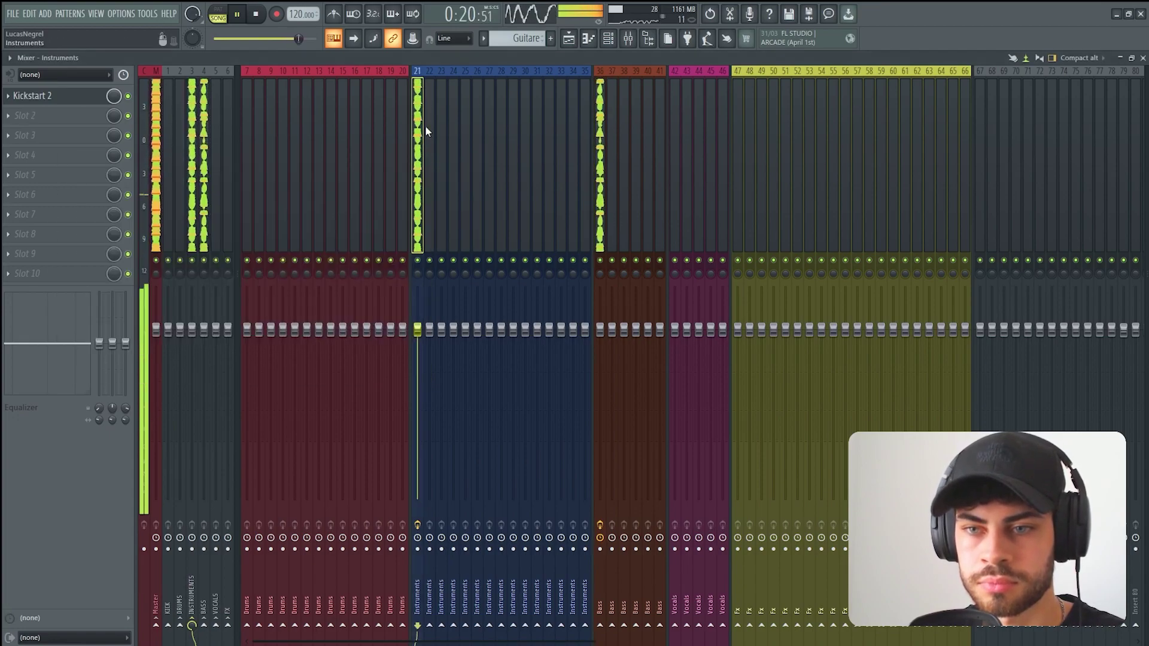
pyautogui.press('F6')
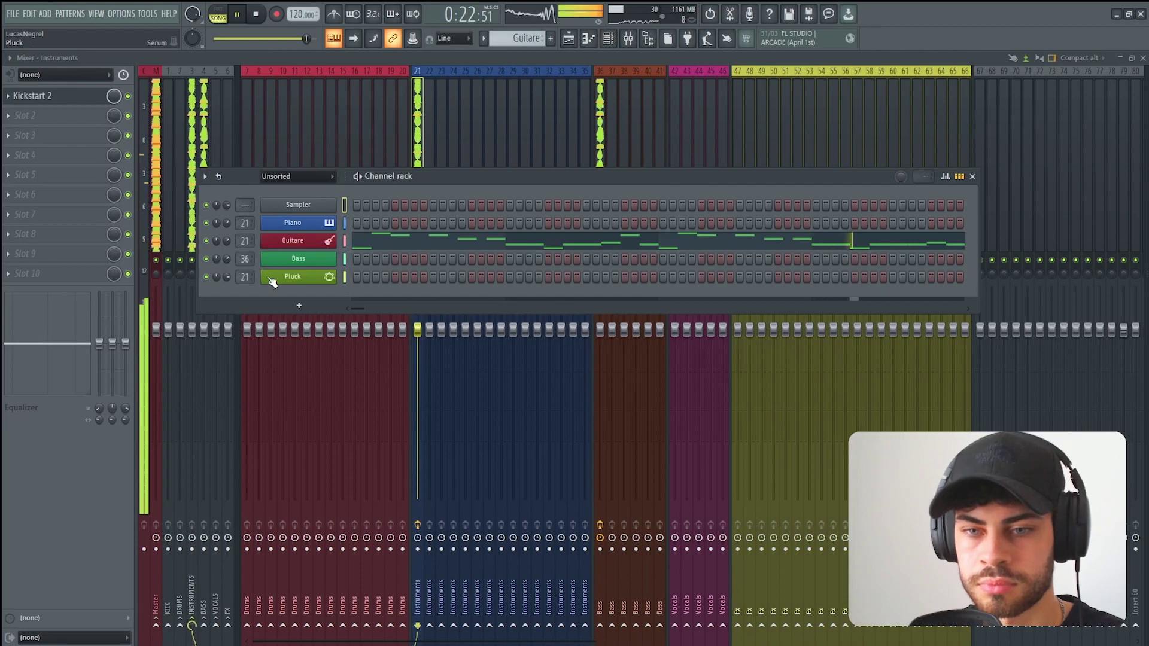
pyautogui.press('space')
pyautogui.click(608, 38)
pyautogui.click(624, 39)
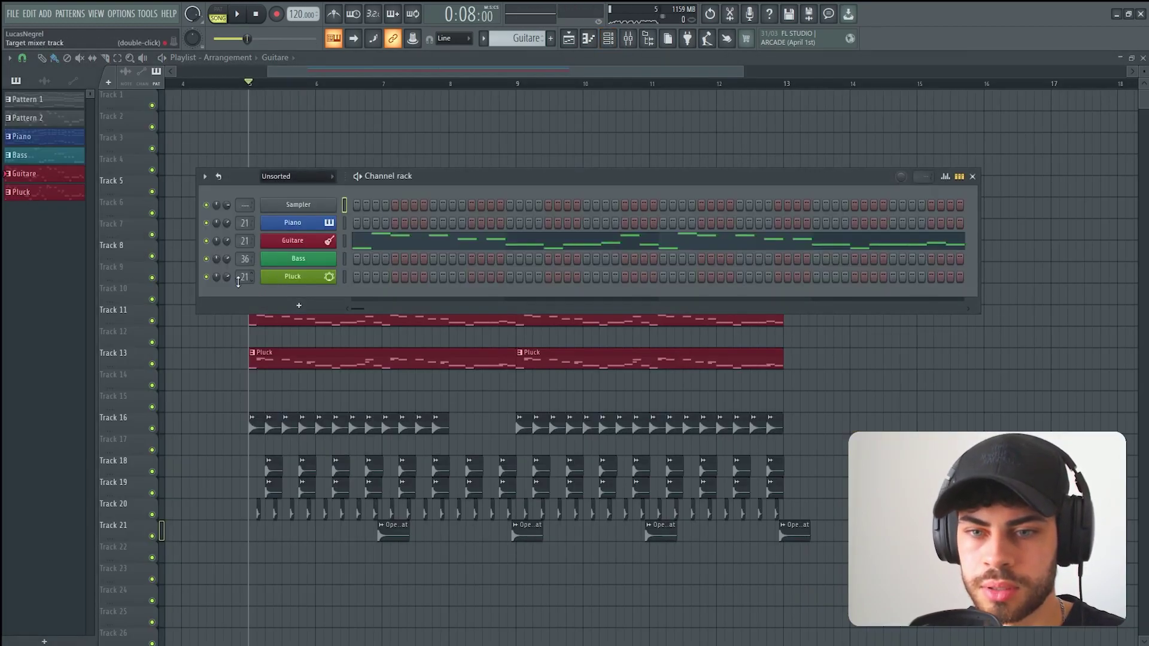
pyautogui.click(622, 38)
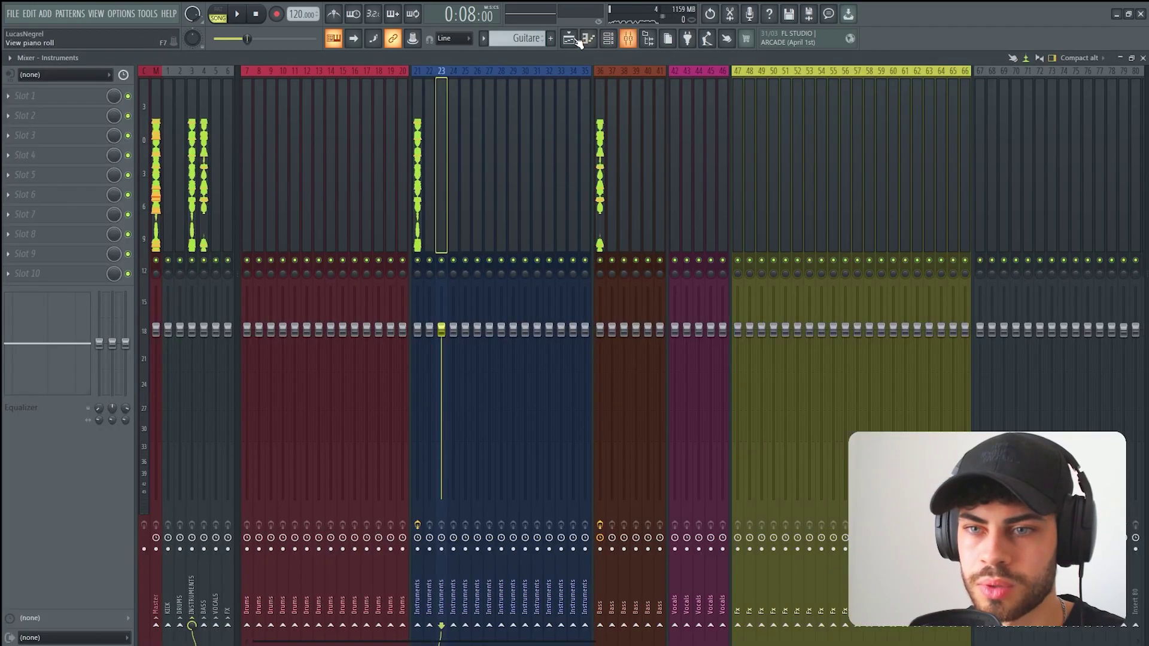
# Load Kickstart 2 into the first effect slot of mixer track 23.
pyautogui.click(74, 98)
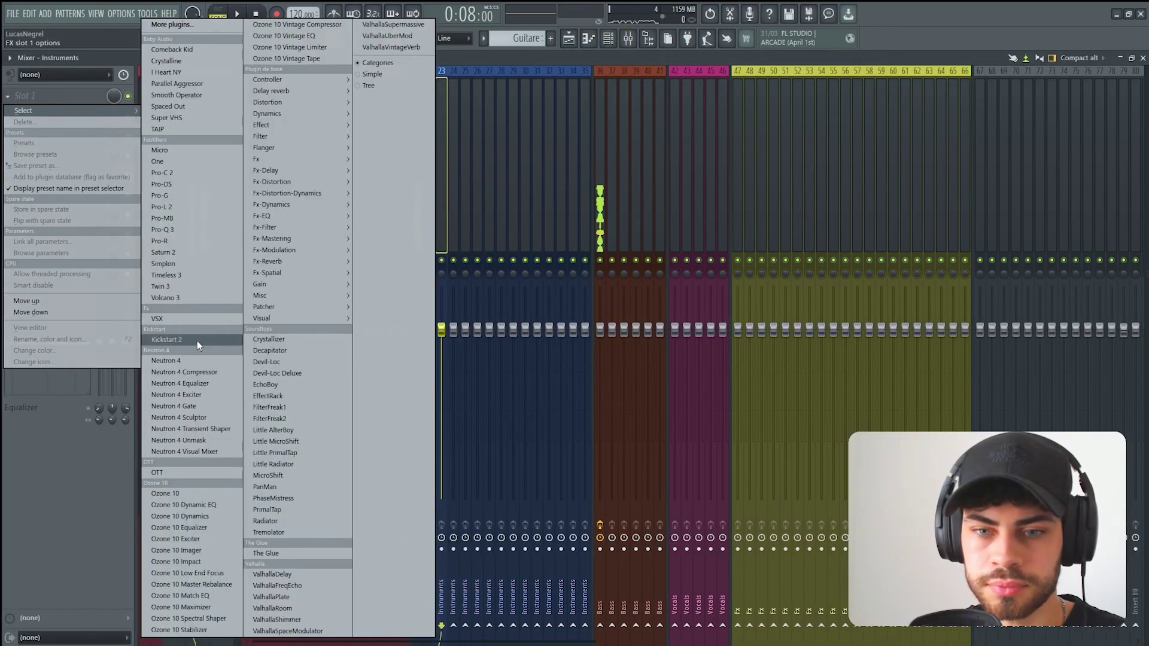
pyautogui.click(159, 342)
pyautogui.moveTo(49, 113); pyautogui.dragTo(78, 157)
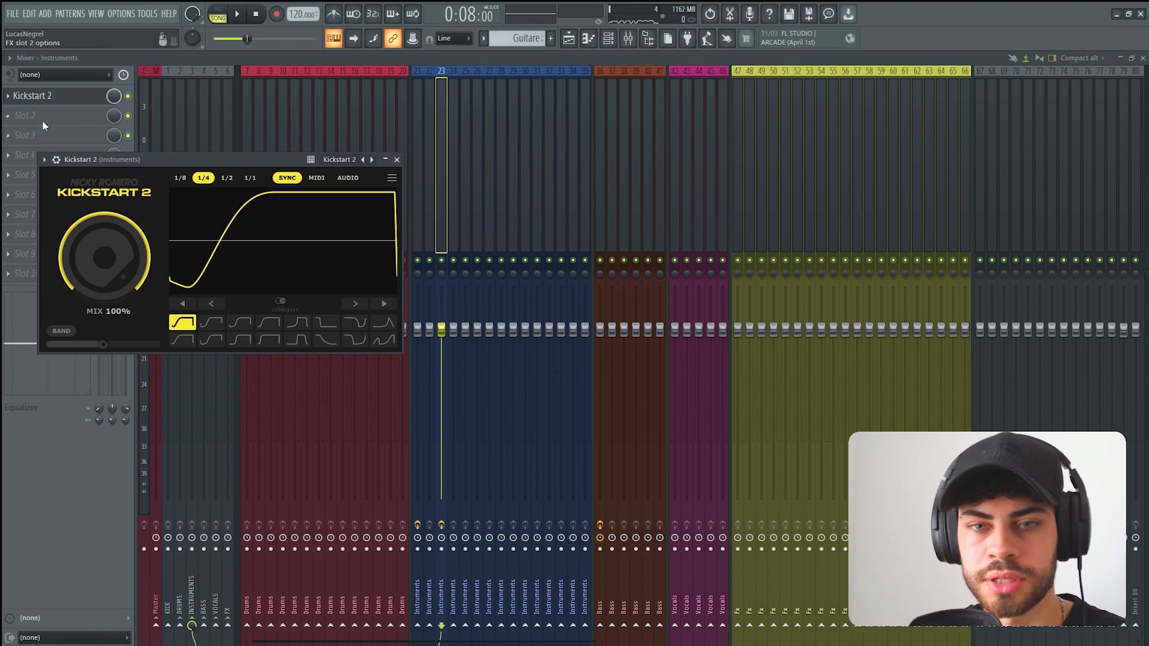
# Try ValhallaFreqEcho in the second effect slot of mixer track 23 with Mix at about 76%, playing the Pluck pattern alone.
pyautogui.click(44, 118)
pyautogui.moveTo(311, 130)
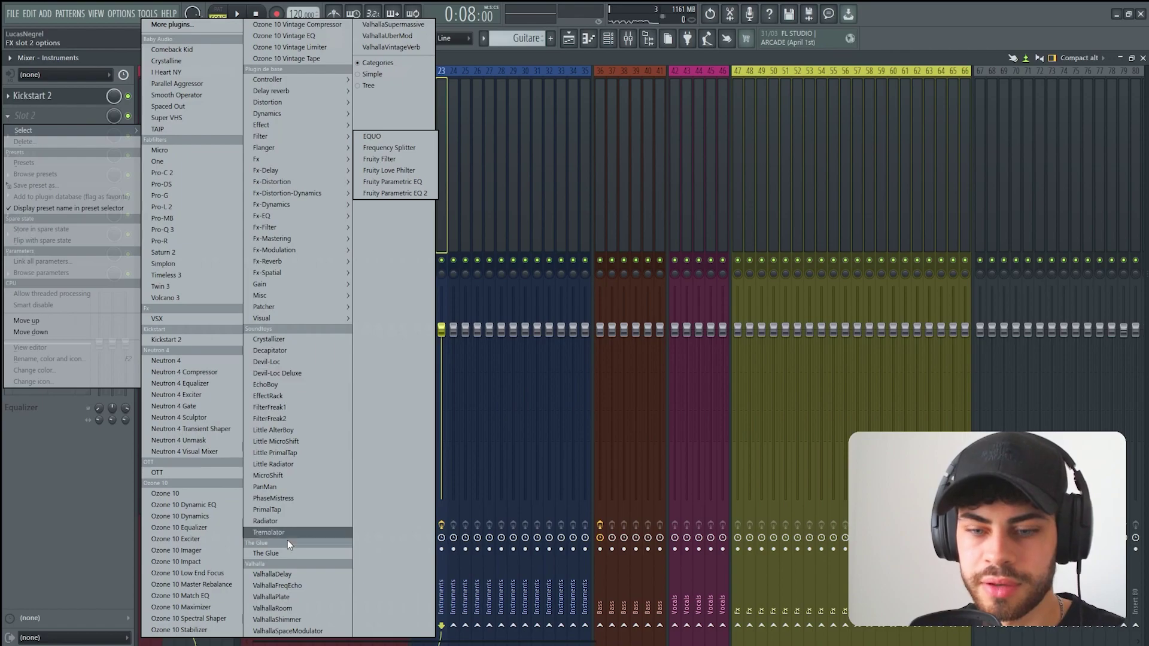
pyautogui.click(303, 590)
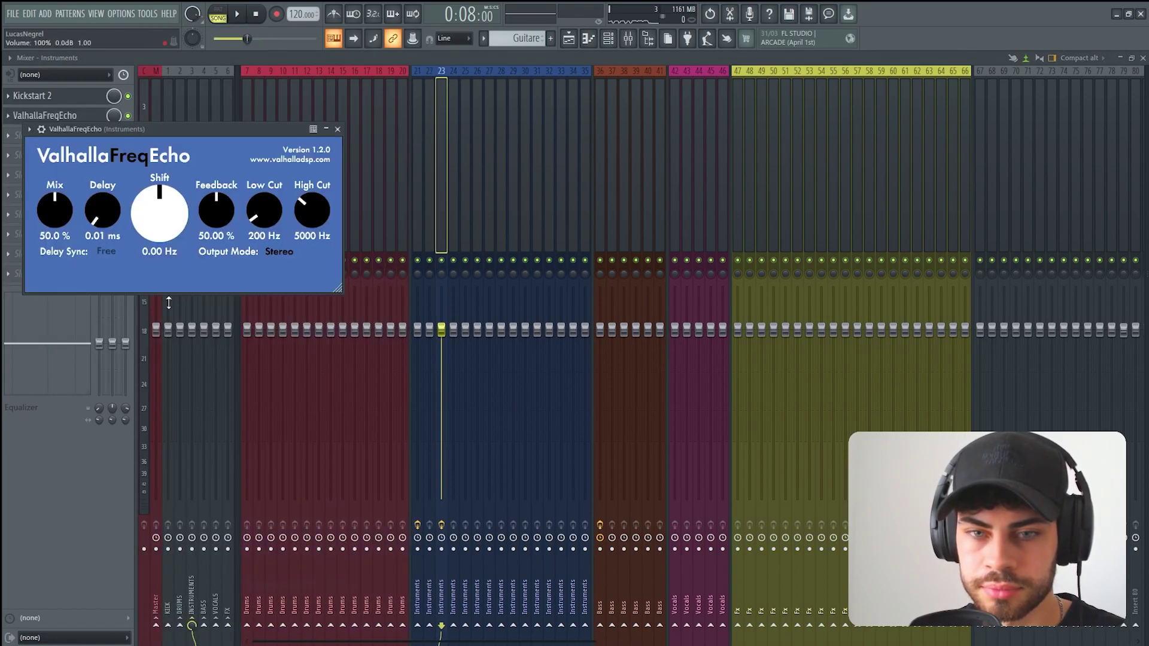
pyautogui.moveTo(60, 202); pyautogui.dragTo(55, 208)
pyautogui.click(218, 12)
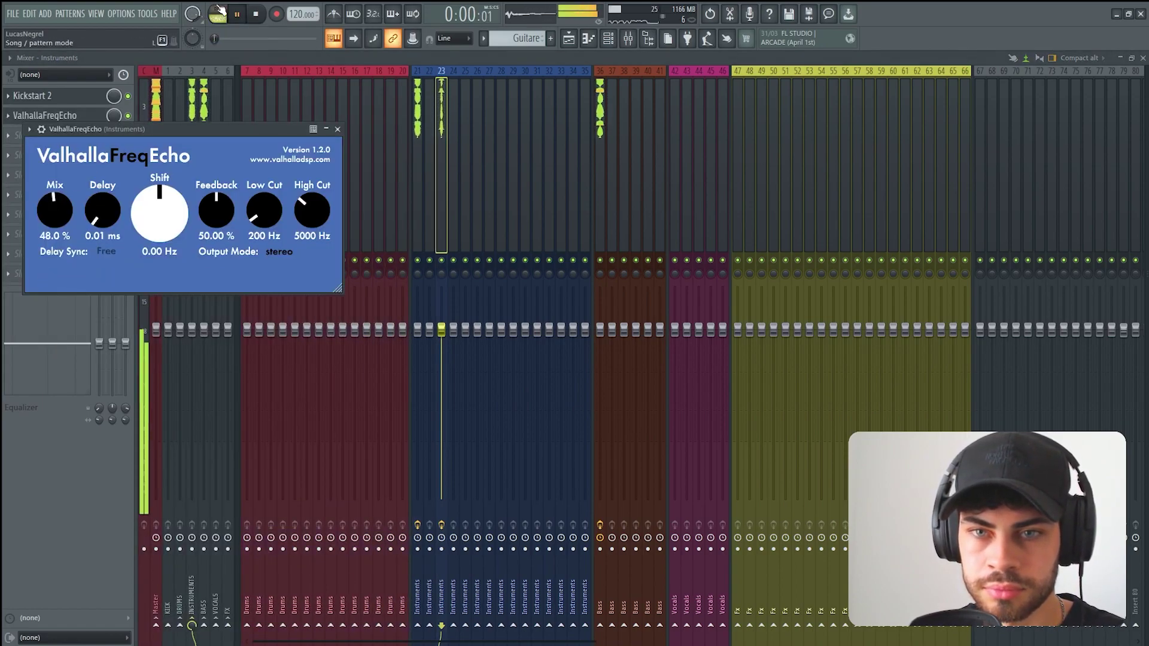
pyautogui.scroll(-1, 525, 41)
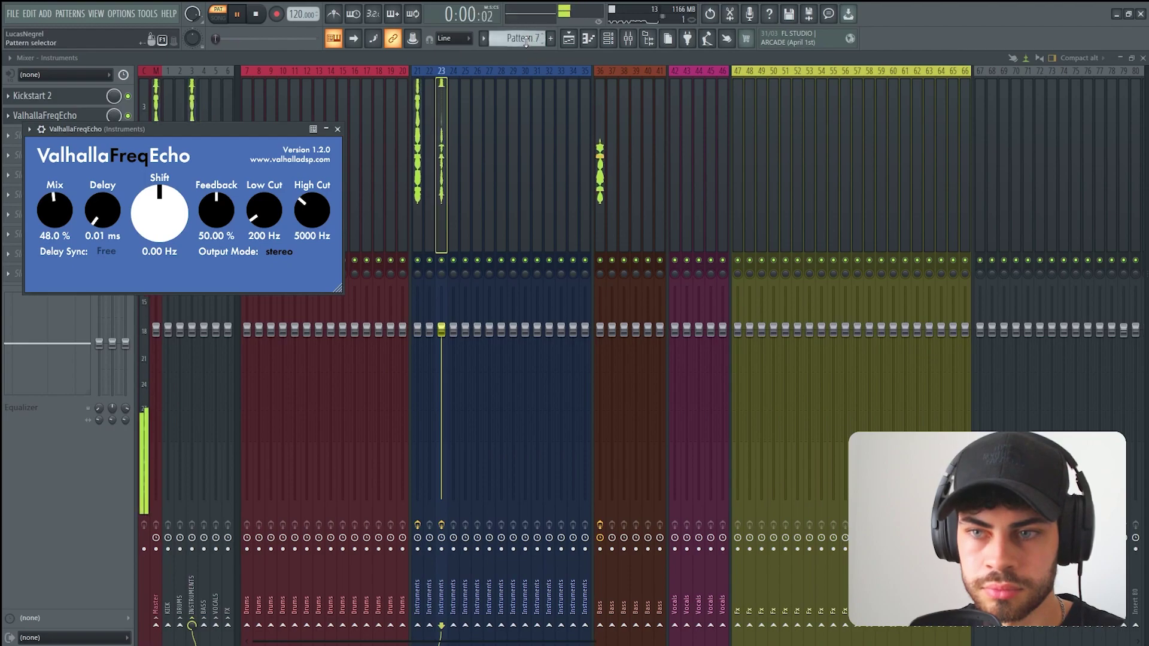
pyautogui.moveTo(113, 130); pyautogui.dragTo(263, 220)
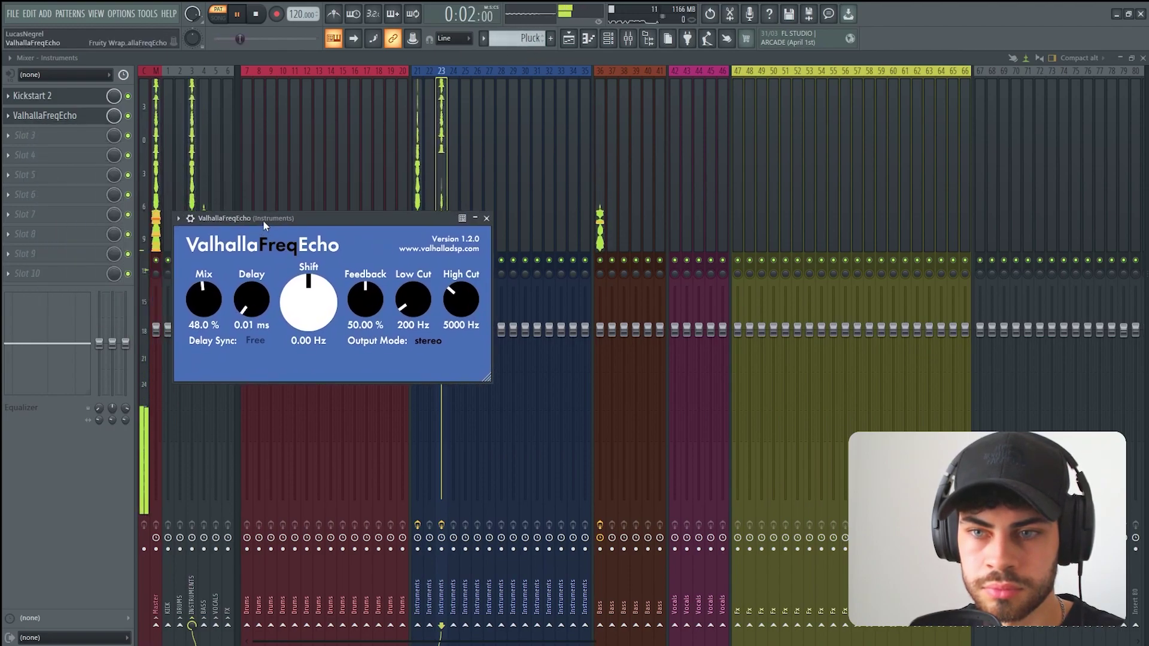
pyautogui.moveTo(205, 291); pyautogui.dragTo(228, 262)
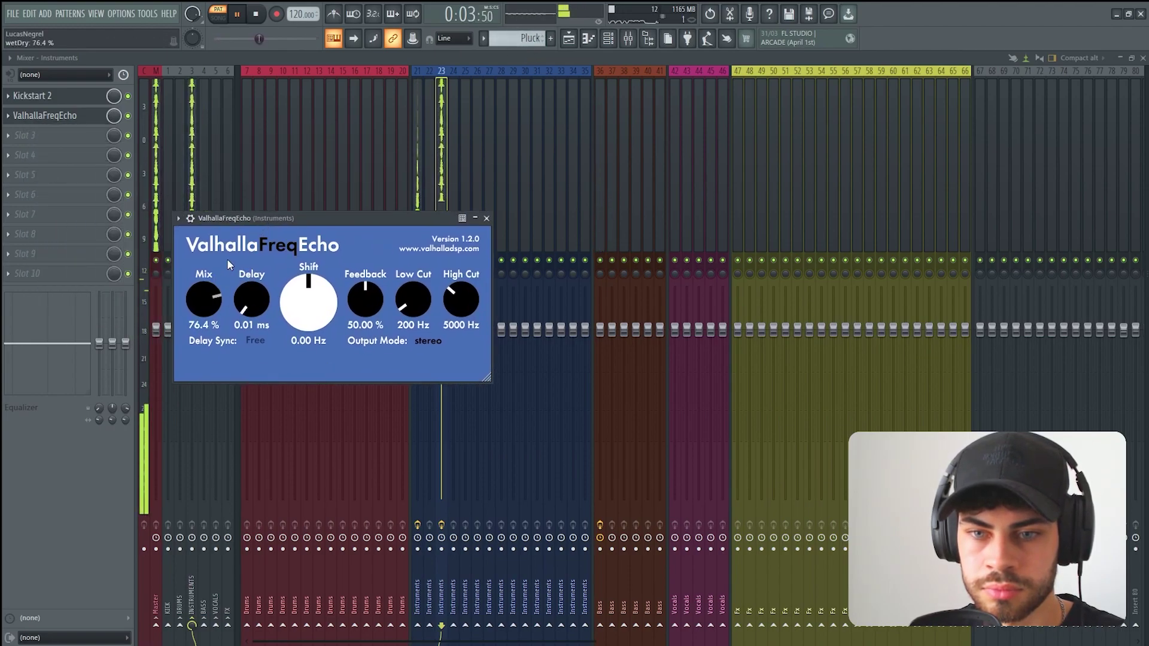
# Replace the effect in slot 2 of mixer track 23 with ValhallaPlate and set its Mix to about 60%.
pyautogui.click(17, 116)
pyautogui.moveTo(22, 131)
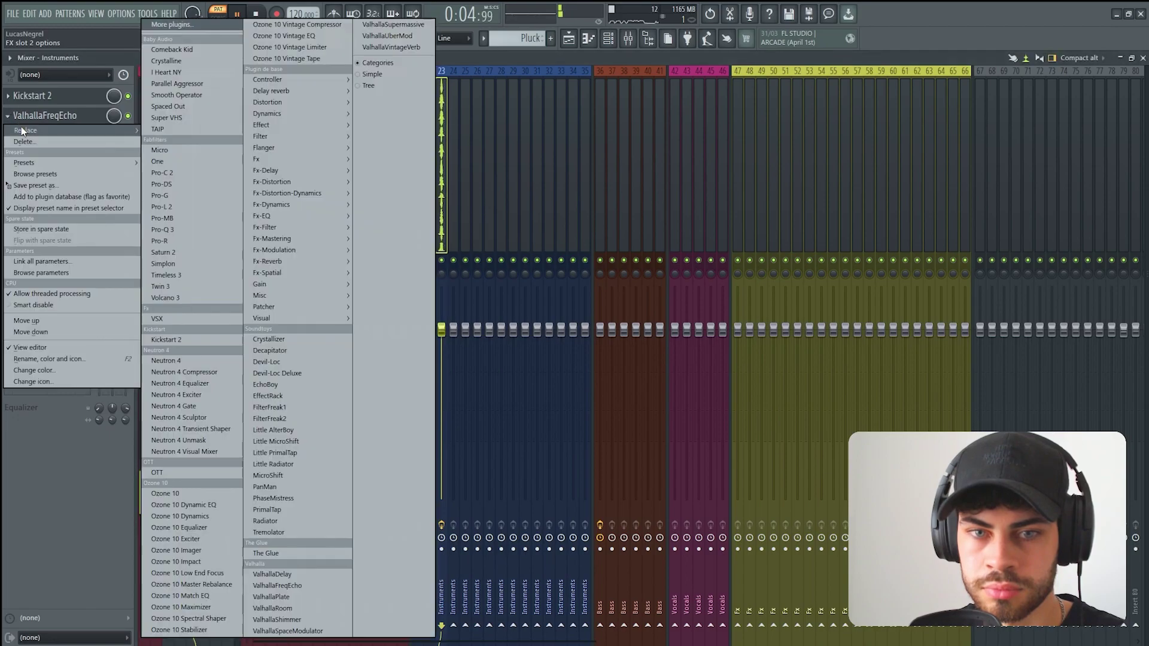
pyautogui.click(298, 597)
pyautogui.moveTo(221, 299); pyautogui.dragTo(225, 365)
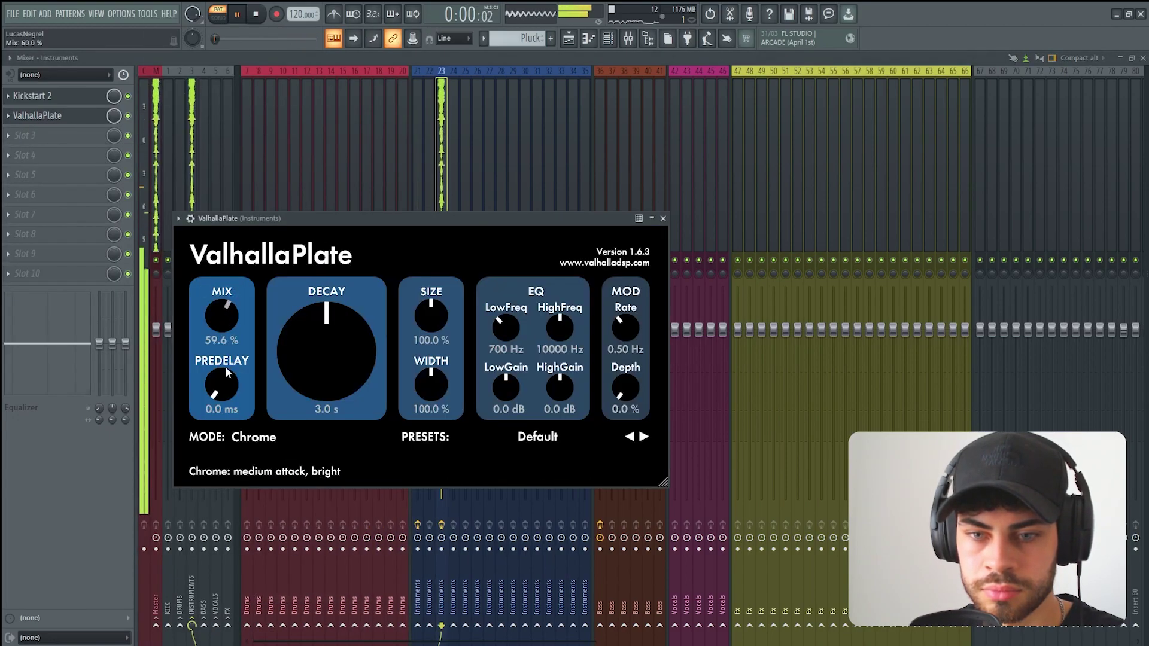
pyautogui.moveTo(226, 409); pyautogui.dragTo(238, 430)
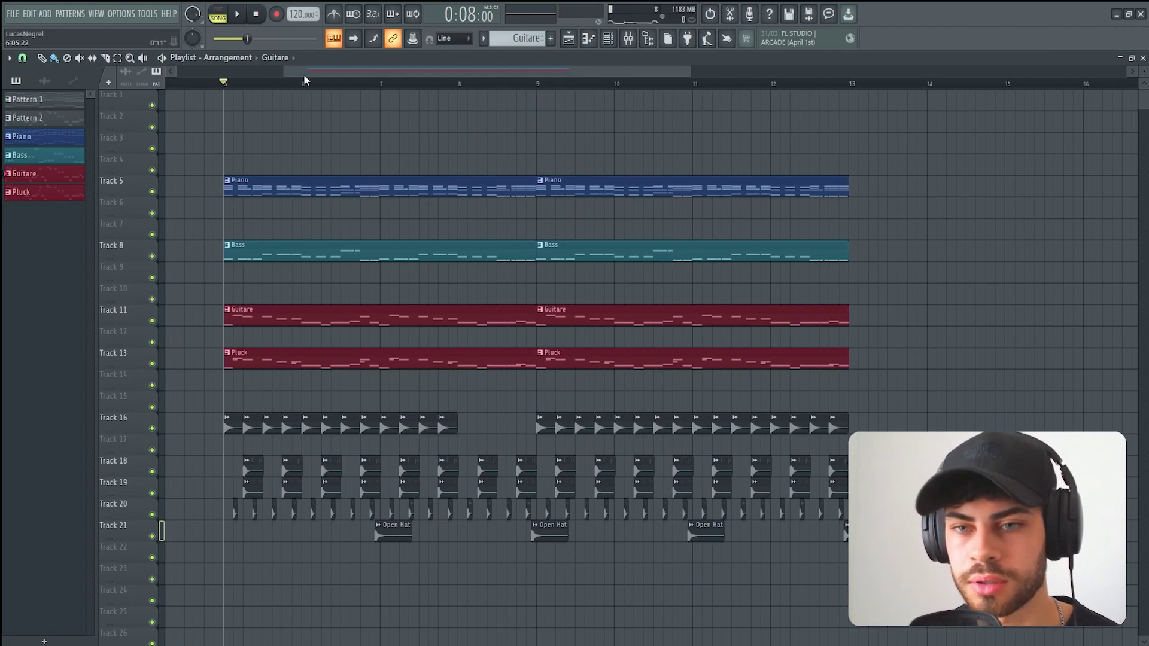
# Mute playlist Tracks 25 to 28, which hold the Fx, Fills and Tambourine clips.
pyautogui.hscroll(-1, 318, 70)
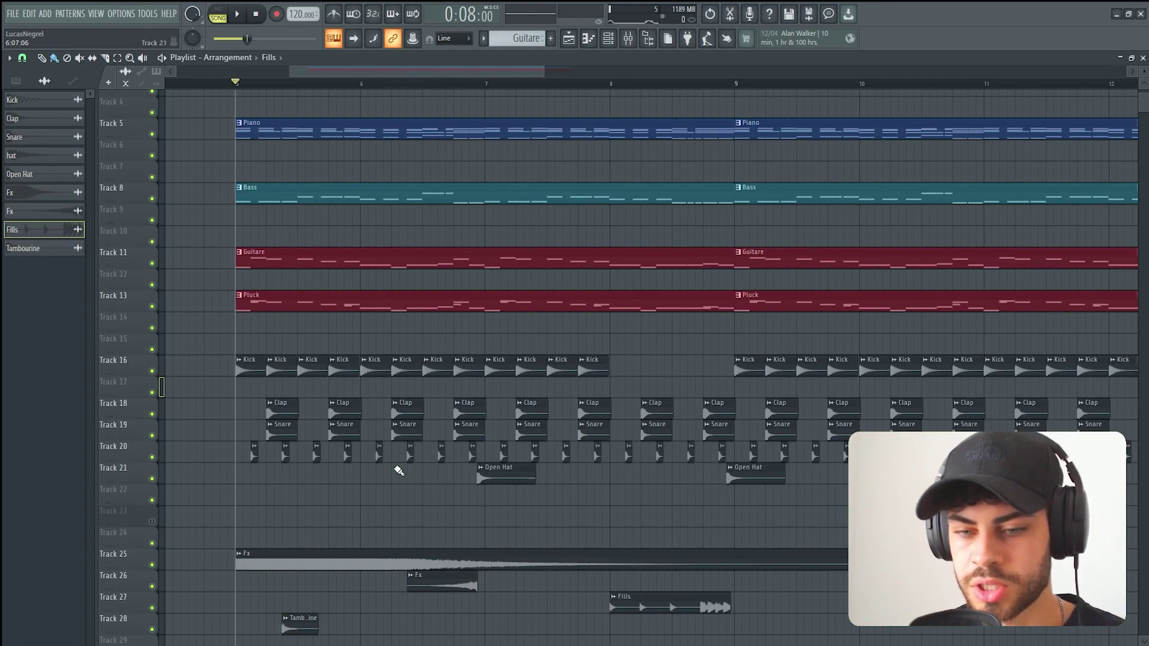
pyautogui.scroll(-3, 419, 443)
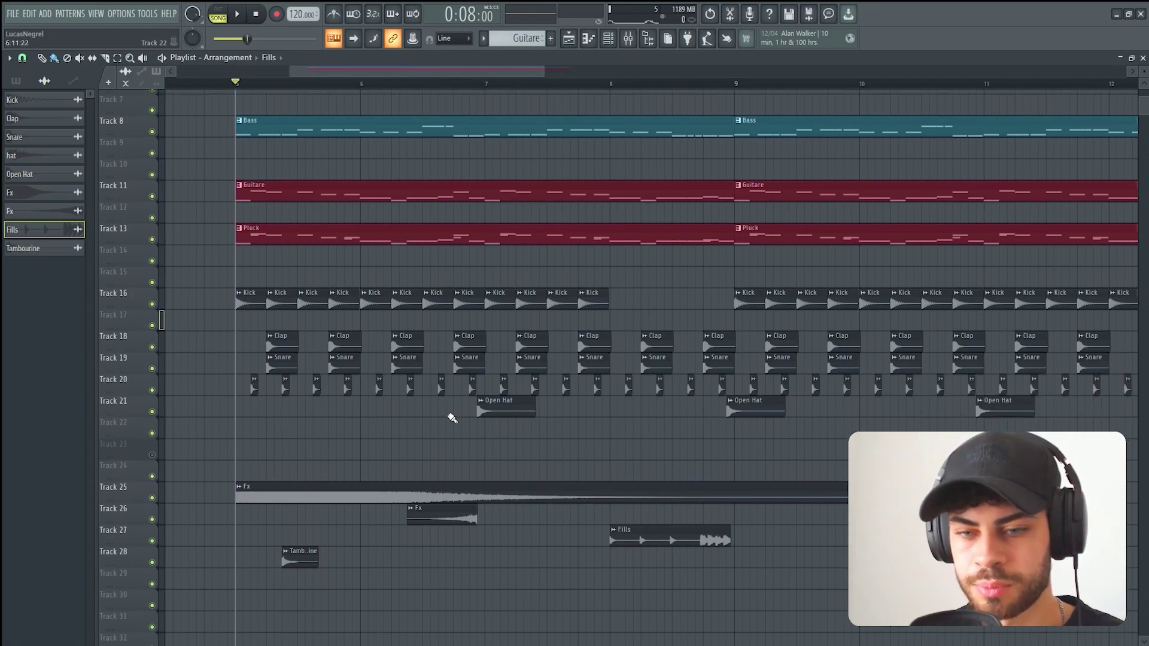
pyautogui.click(153, 559)
pyautogui.click(152, 559)
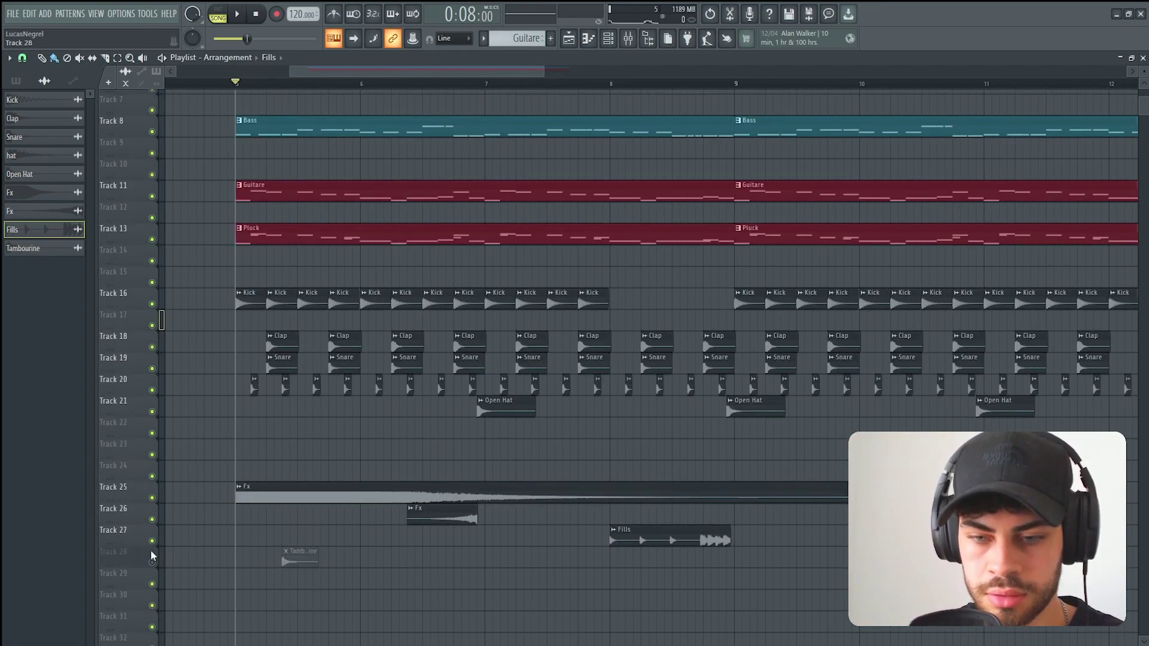
pyautogui.click(151, 498)
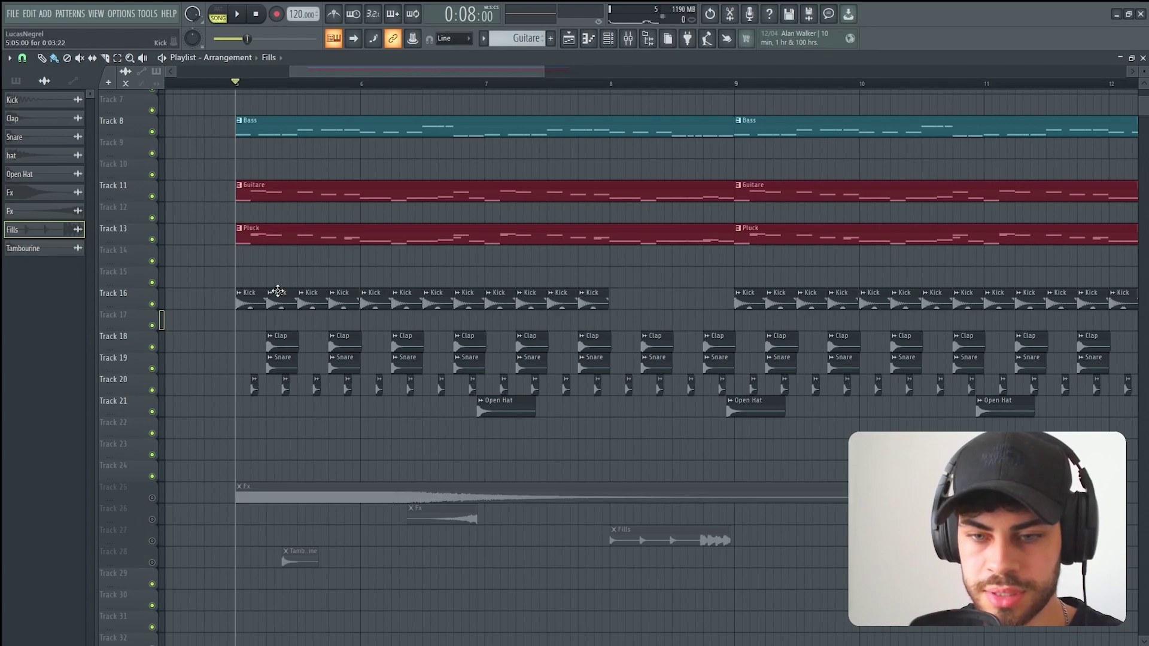
# Move the long Fx clip from Track 25 to Track 23 at bar 5 and audition it soloed.
pyautogui.moveTo(275, 484); pyautogui.dragTo(267, 450)
pyautogui.moveTo(265, 461); pyautogui.dragTo(265, 444)
pyautogui.press('space')
pyautogui.press('space')
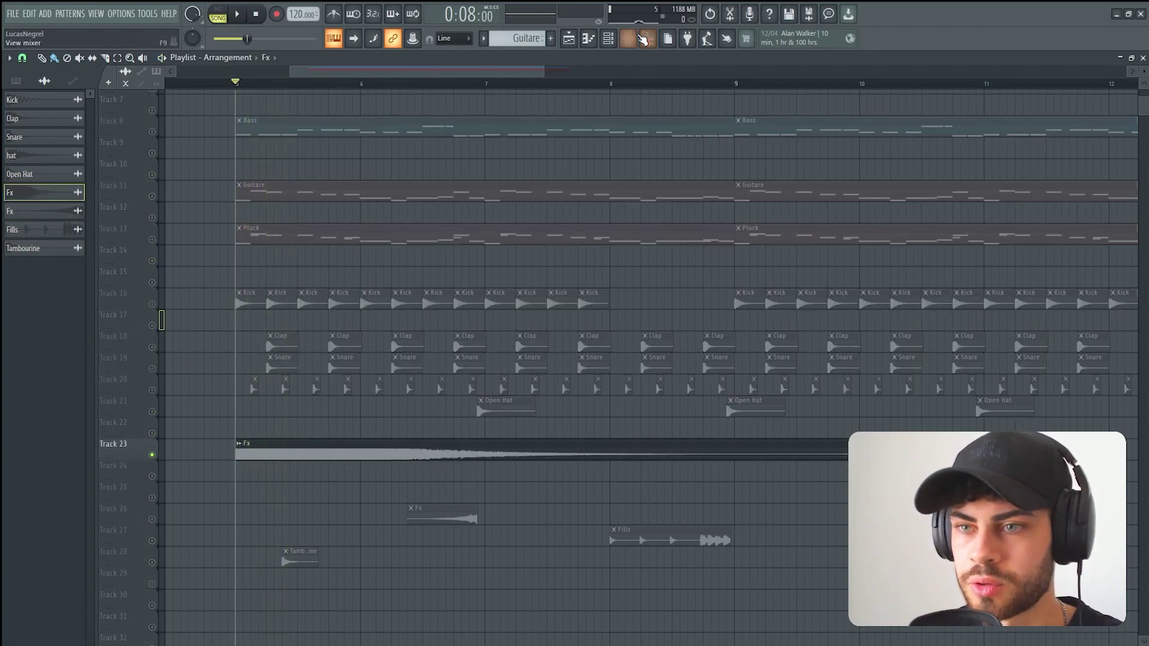
# Load Kickstart 2 into the first effect slot of Fx mixer track 47, set Mix to 47%, and audition the sidechain.
pyautogui.click(627, 38)
pyautogui.click(50, 96)
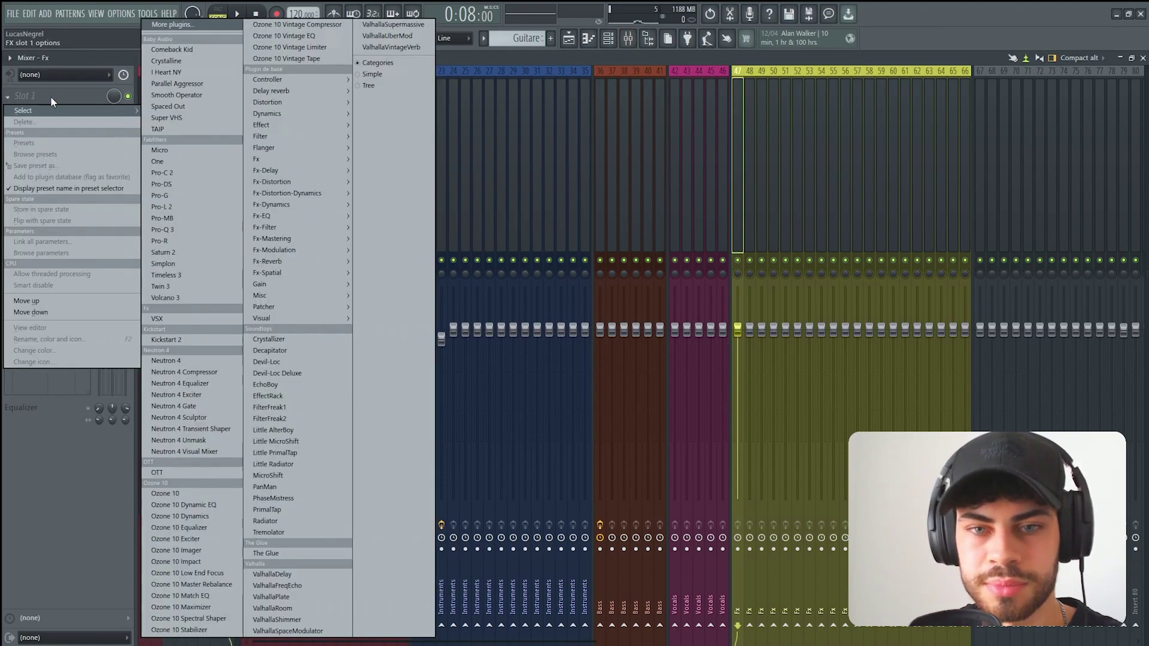
pyautogui.click(206, 351)
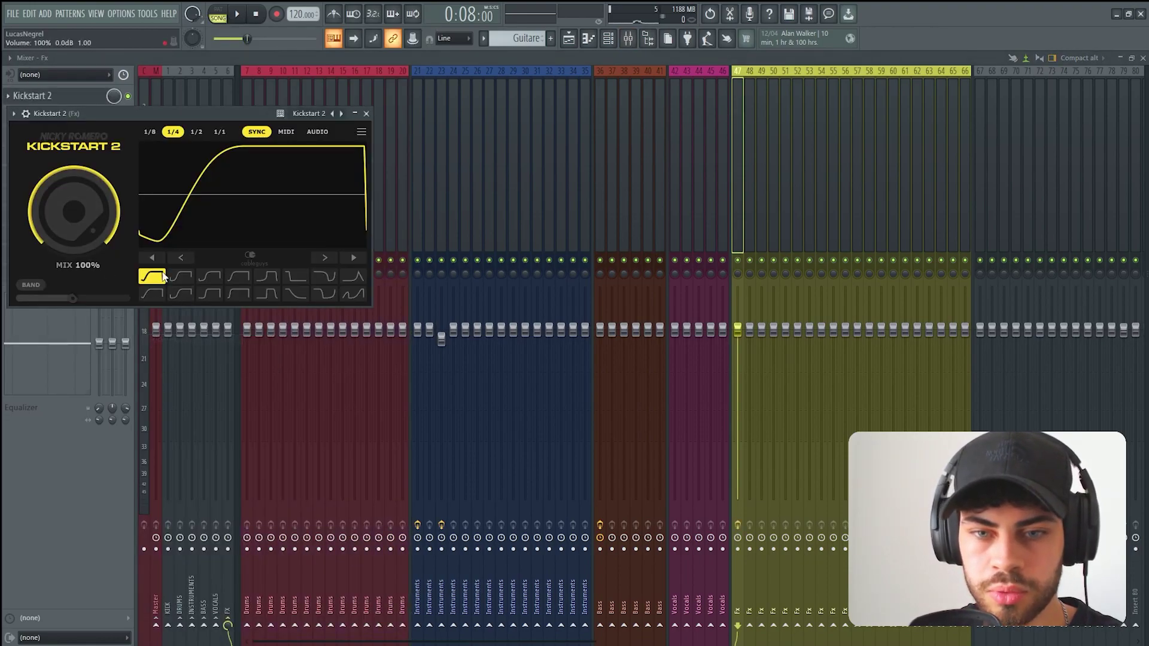
pyautogui.moveTo(73, 211); pyautogui.dragTo(74, 233)
pyautogui.click(237, 14)
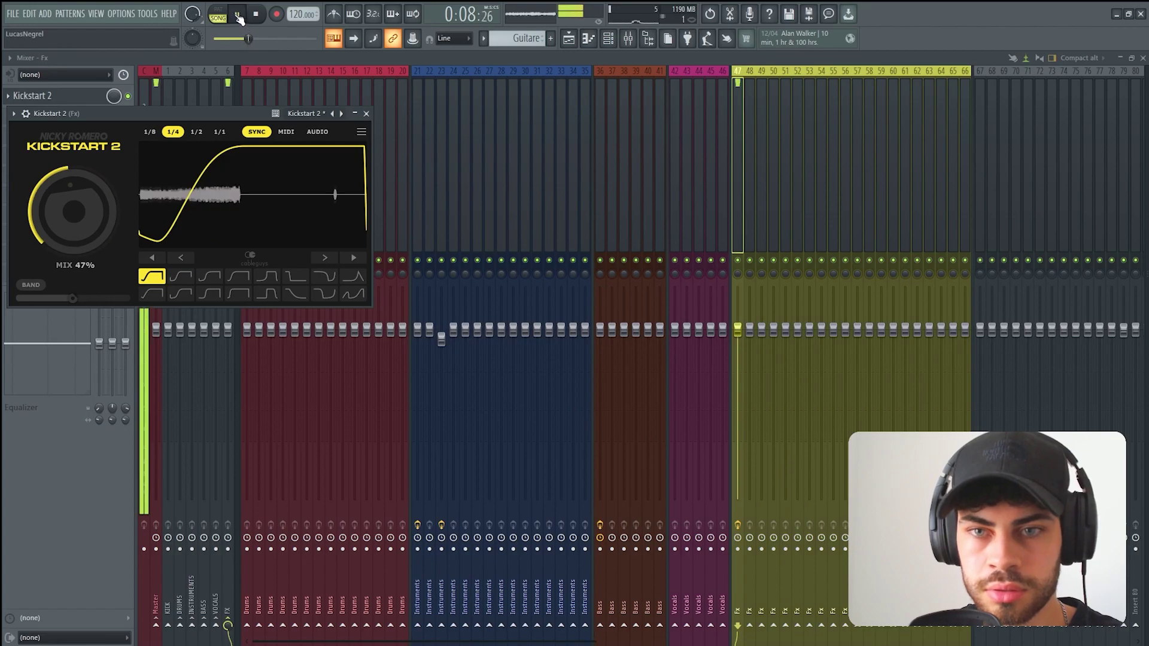
pyautogui.click(259, 14)
# Return to the playlist and play the arrangement from bar 5 with the long Fx clip included.
pyautogui.press('F5')
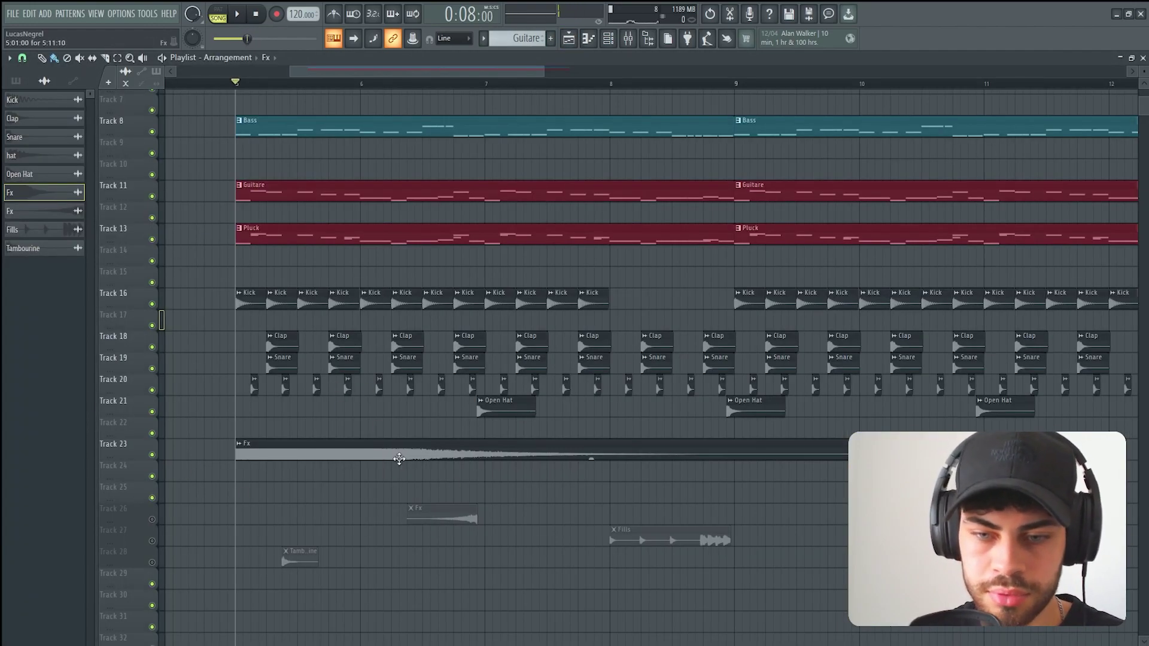
pyautogui.press('space')
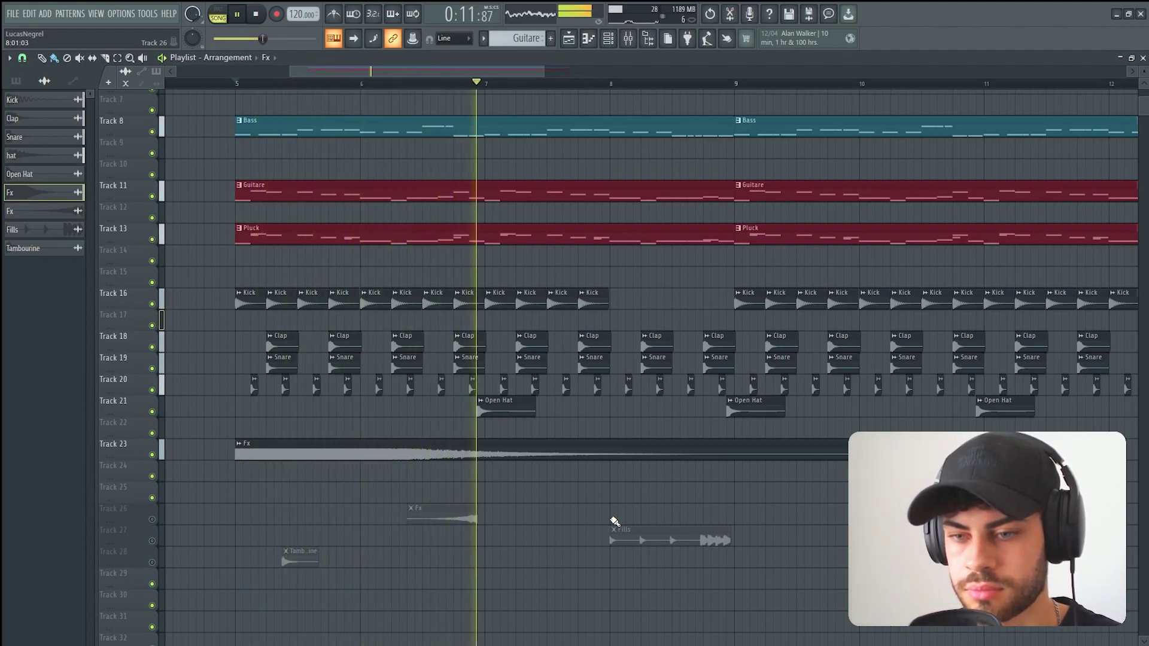
pyautogui.press('space')
# Unmute Track 28, move its Tambourine clip to Track 24 at the 5:03 off-beat, and audition it soloed with Tracks 26 and 27 kept muted.
pyautogui.click(152, 562)
pyautogui.moveTo(280, 555); pyautogui.dragTo(250, 471)
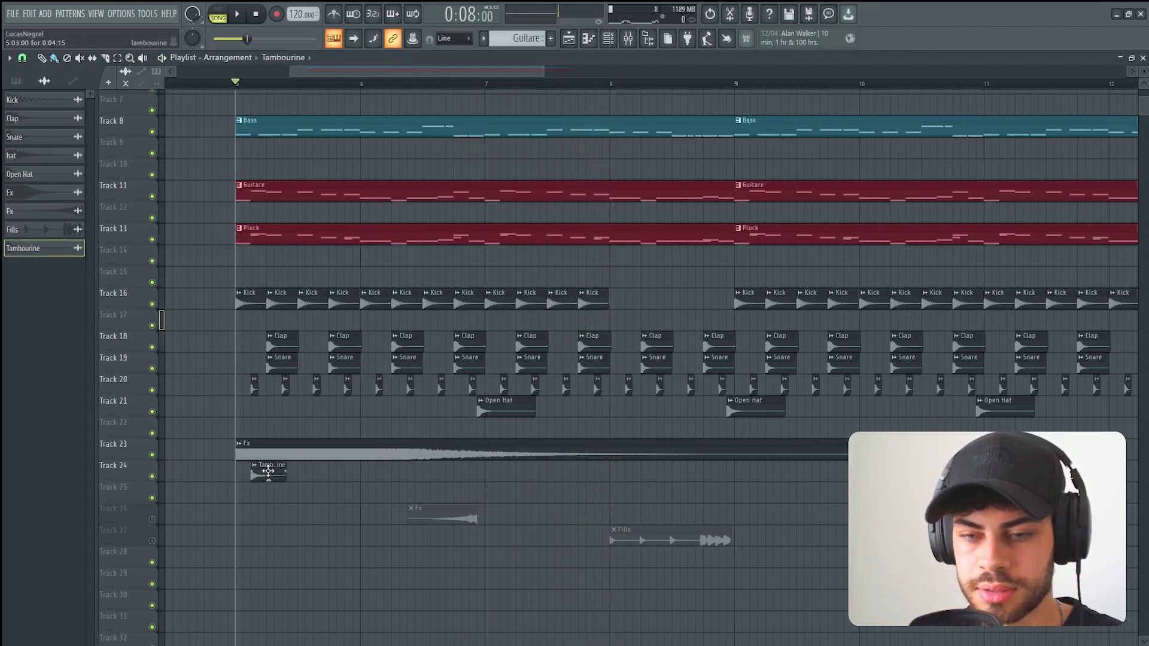
pyautogui.rightClick(152, 476)
pyautogui.press('space')
pyautogui.press('space')
pyautogui.rightClick(153, 476)
pyautogui.rightClick(153, 475)
pyautogui.rightClick(153, 475)
pyautogui.moveTo(152, 519); pyautogui.dragTo(152, 540)
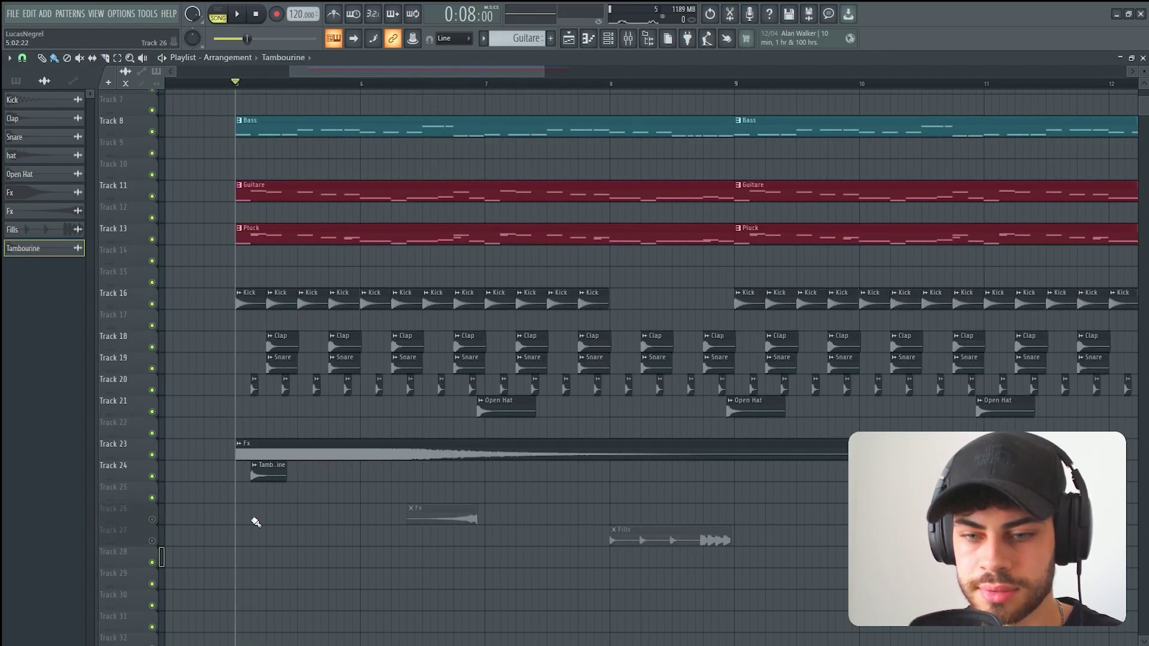
# Trim the Tambourine clip on Track 24 and repeat it once per beat up to bar 13.
pyautogui.click(288, 473)
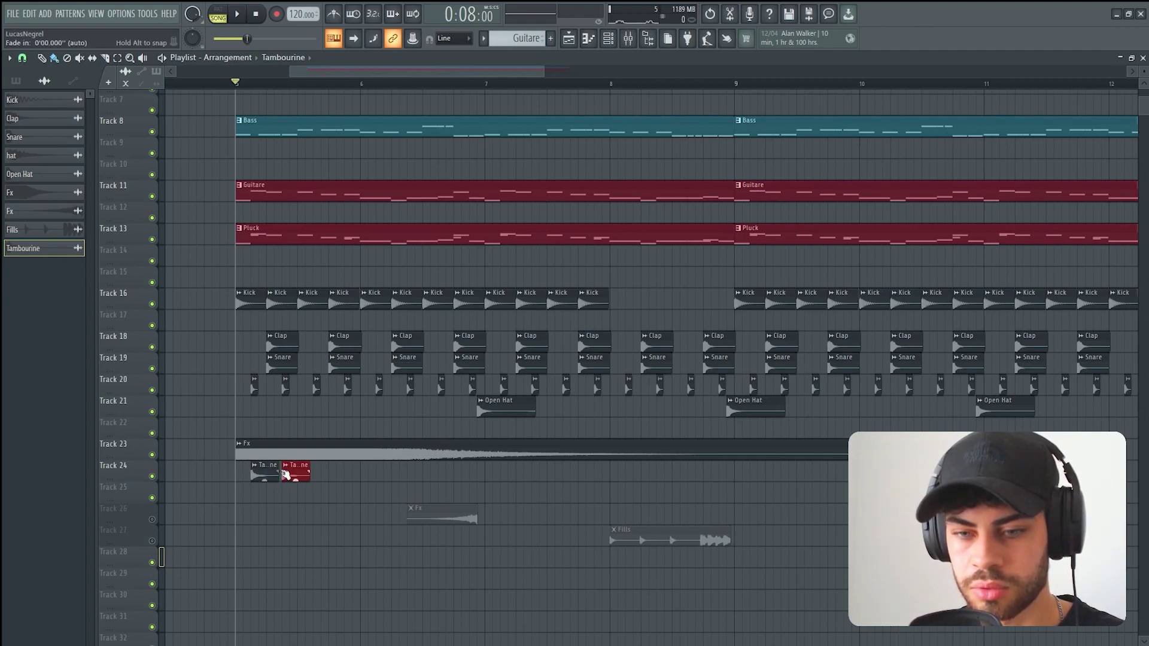
pyautogui.moveTo(317, 475); pyautogui.dragTo(743, 470)
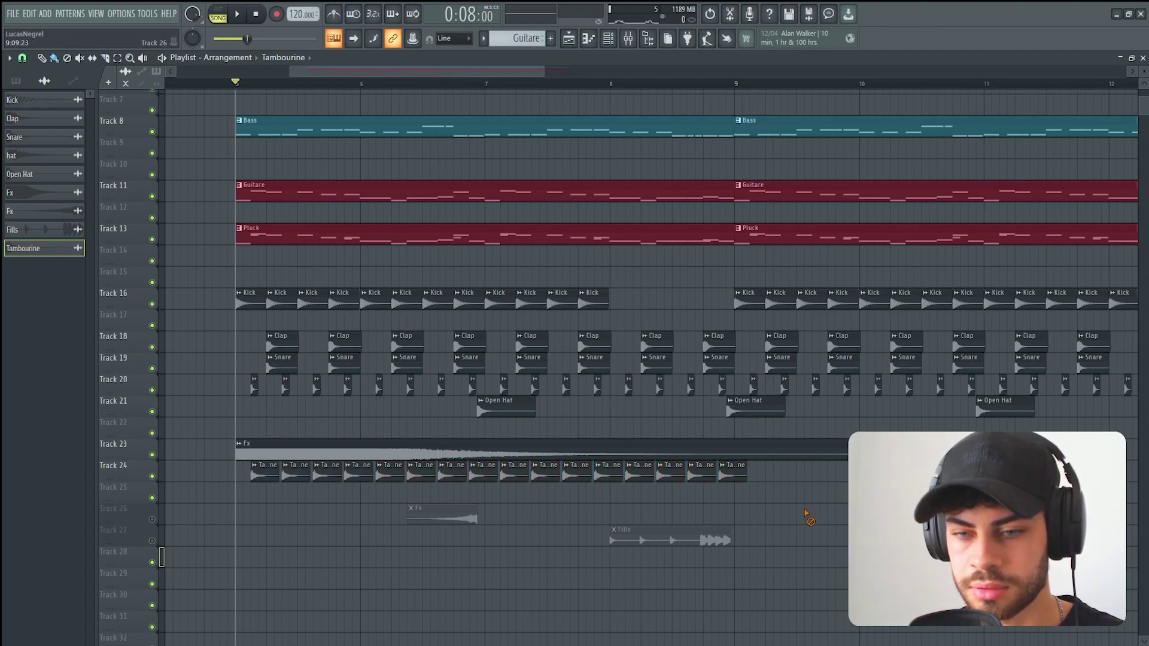
pyautogui.press('space')
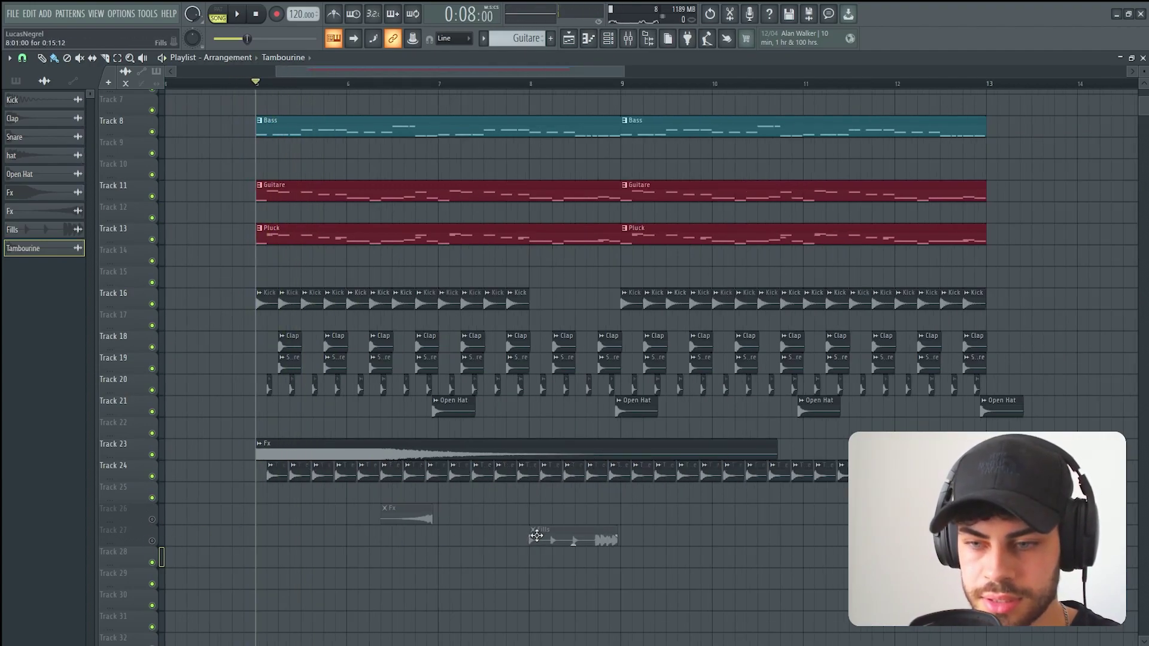
# Move the Fills clip to Track 15 at bar 8 and audition it soloed from there.
pyautogui.moveTo(537, 535); pyautogui.dragTo(537, 276)
pyautogui.click(530, 87)
pyautogui.rightClick(153, 283)
pyautogui.press('space')
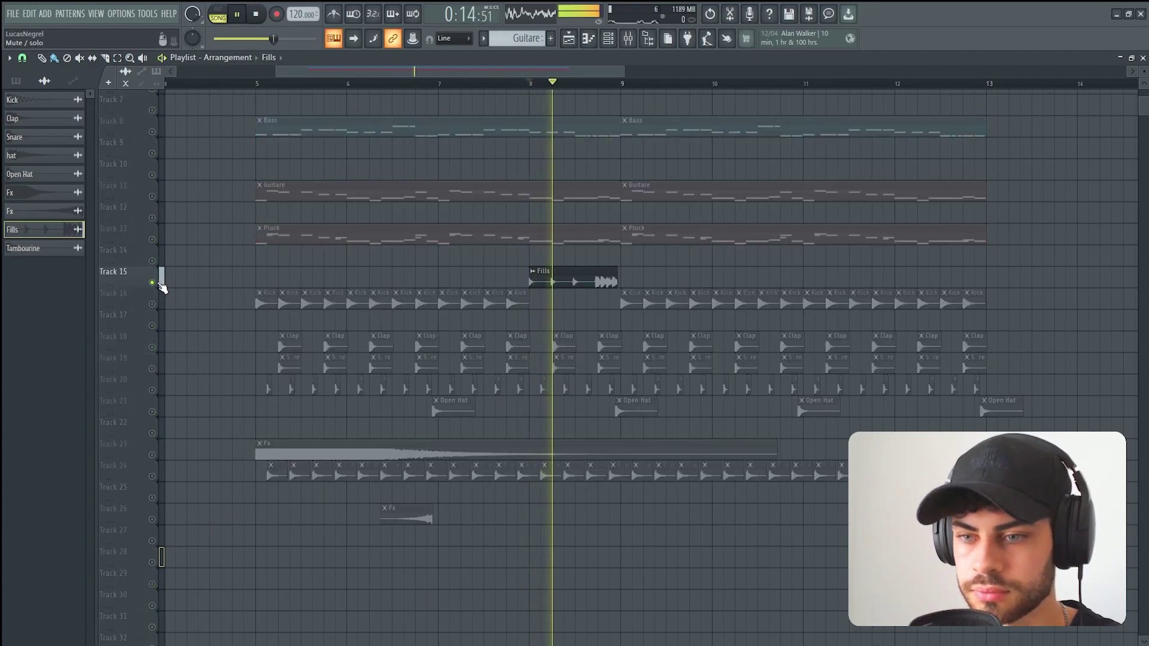
pyautogui.press('space')
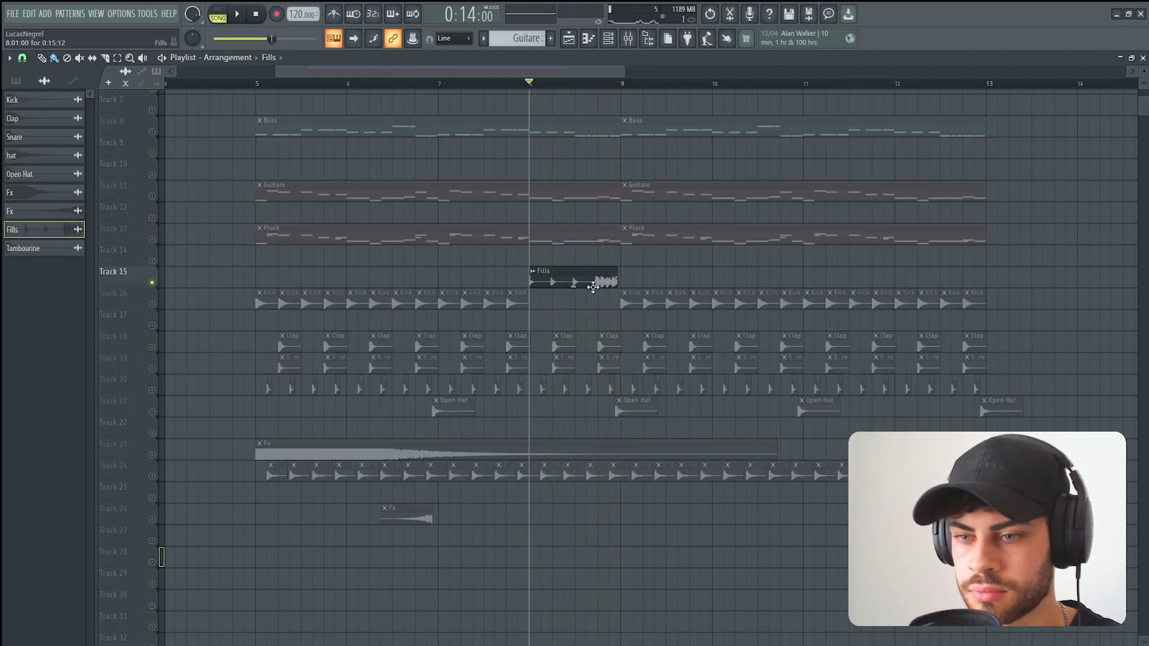
# Stretch the Fills clip on Track 15 to span bar 8 exactly, and play the full arrangement from bar 7.
pyautogui.scroll(3, 590, 89)
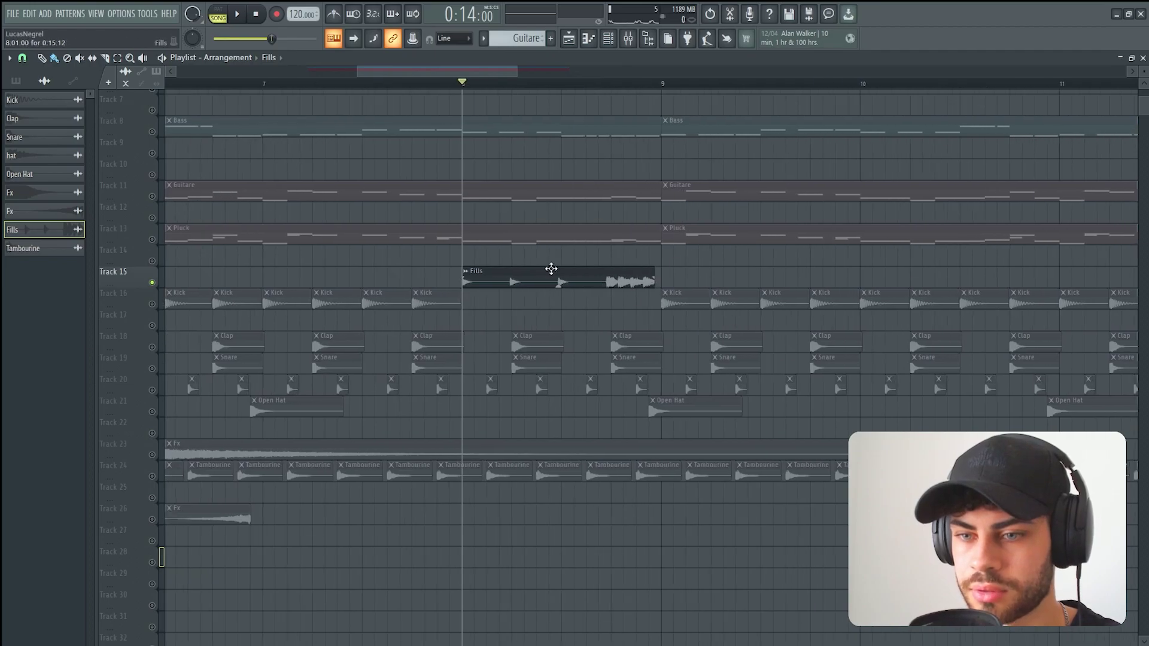
pyautogui.click(465, 271)
pyautogui.click(595, 349)
pyautogui.click(573, 335)
pyautogui.press('space')
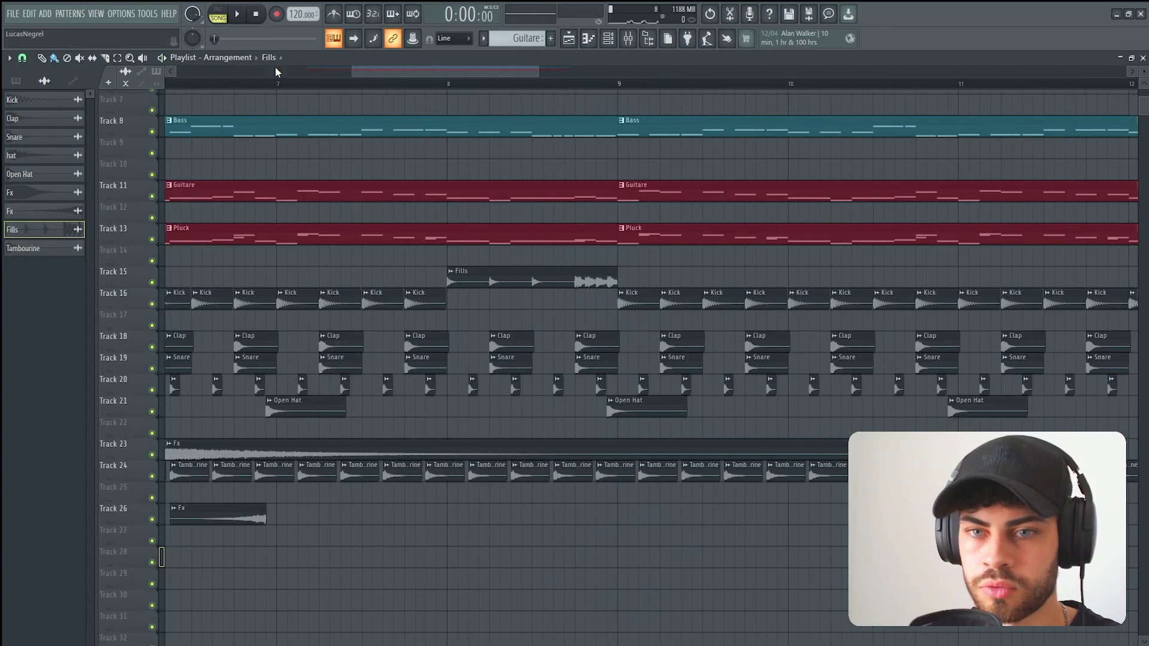
pyautogui.click(276, 83)
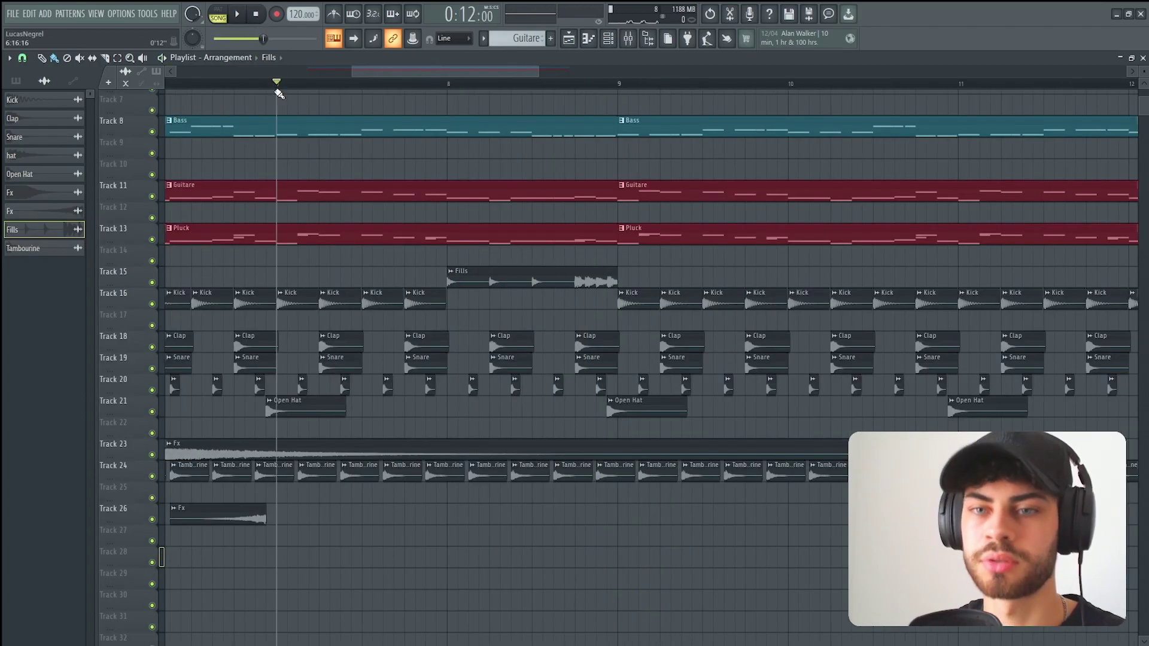
pyautogui.press('space')
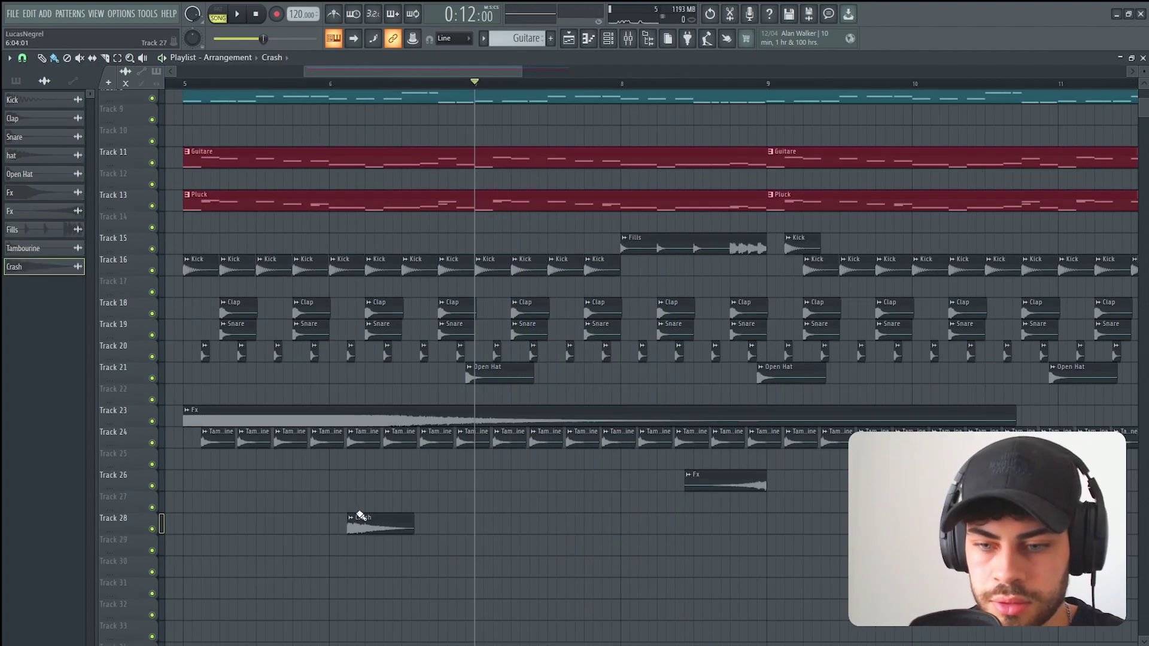
# Place three Crash clips on Track 28 from beat 2 of bar 9 and audition them with the Fx volume fade on Track 29.
pyautogui.moveTo(360, 521); pyautogui.dragTo(816, 518)
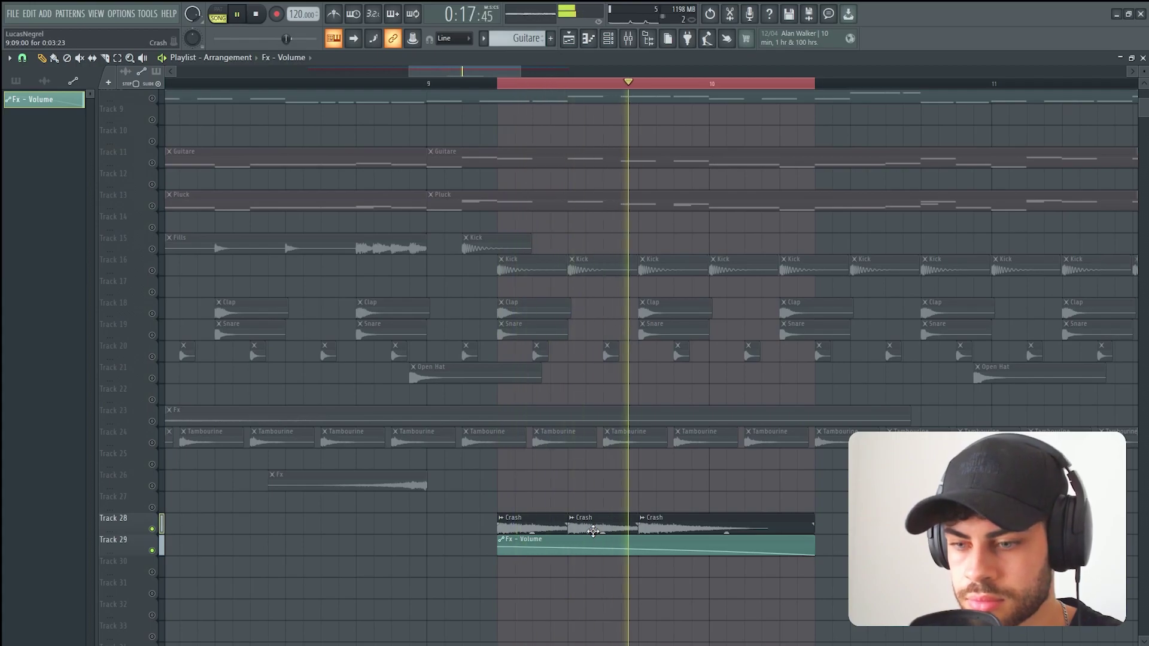
pyautogui.press('space')
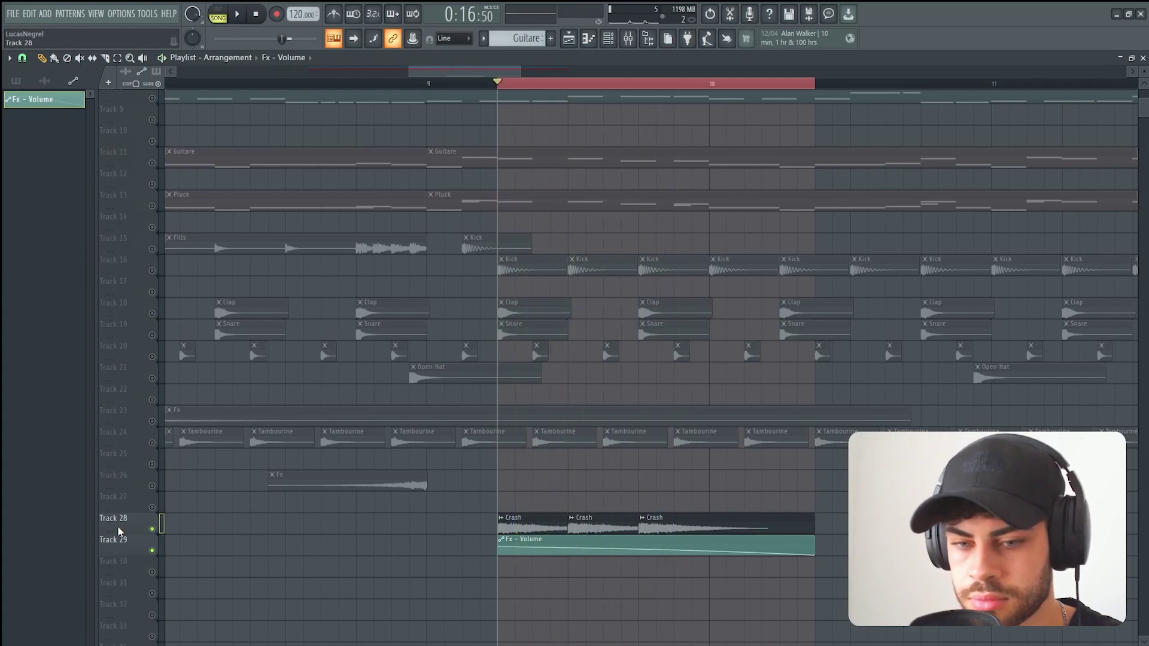
pyautogui.keyDown('ctrl'); pyautogui.click(153, 551); pyautogui.keyUp('ctrl')
# Play the full arrangement from bar 8 to check the fill, crashes and drums together.
pyautogui.keyDown('ctrl'); pyautogui.scroll(-4, 359, 90); pyautogui.keyUp('ctrl')
pyautogui.click(331, 87)
pyautogui.press('space')
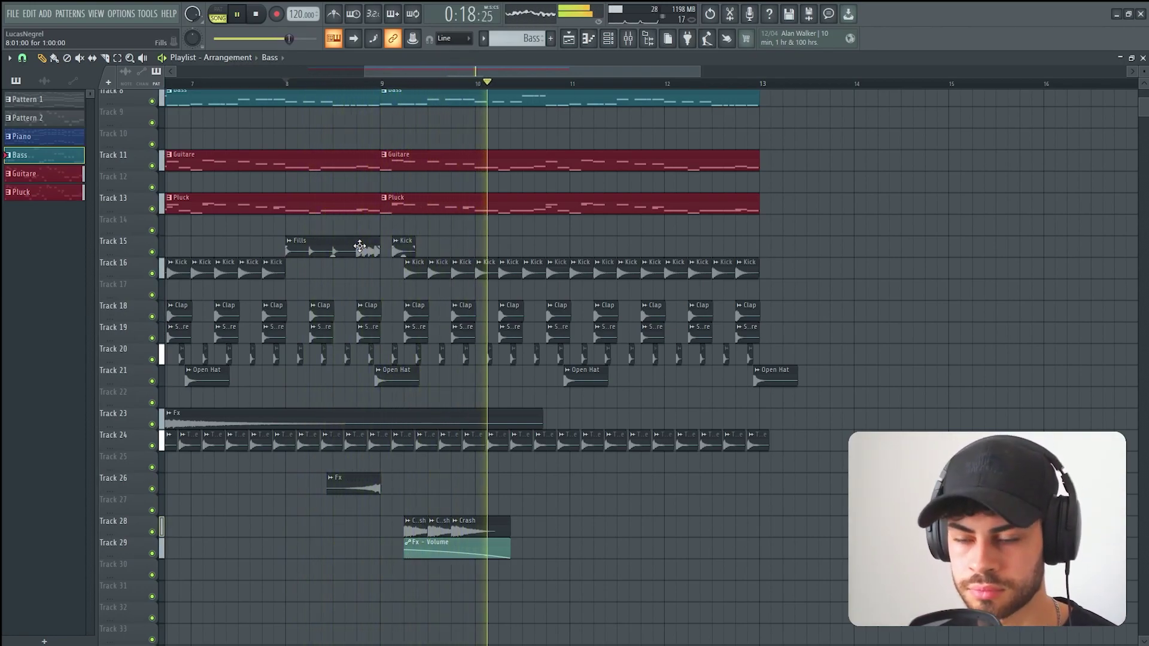
pyautogui.scroll(-2, 475, 78)
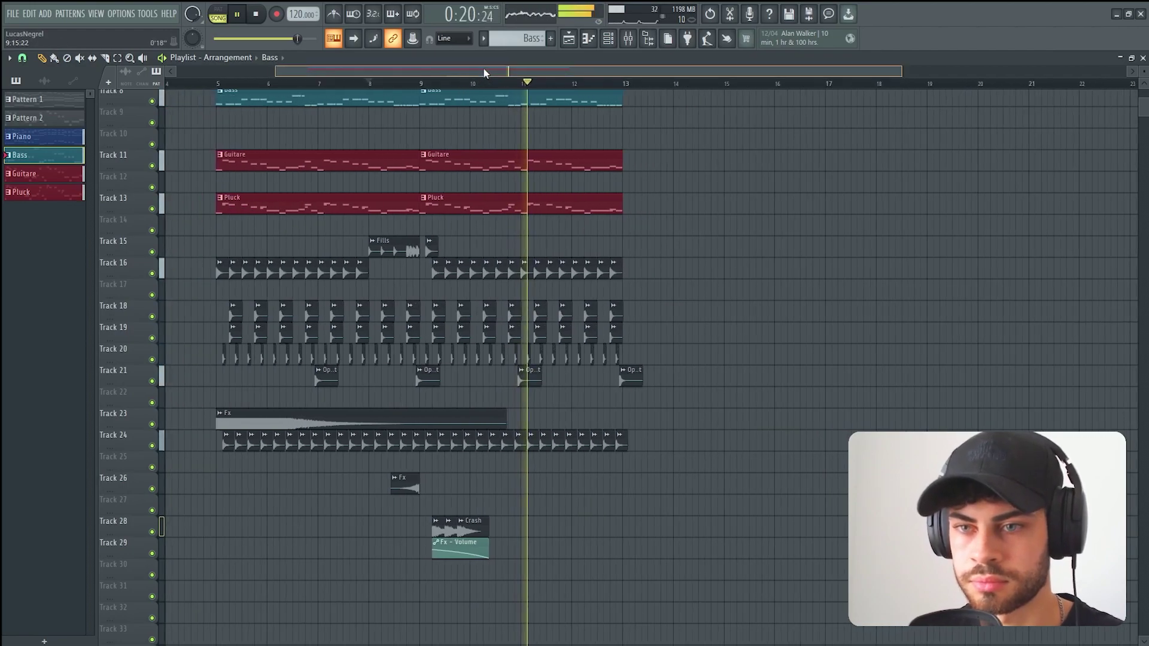
pyautogui.scroll(3, 180, 184)
pyautogui.scroll(2, 272, 172)
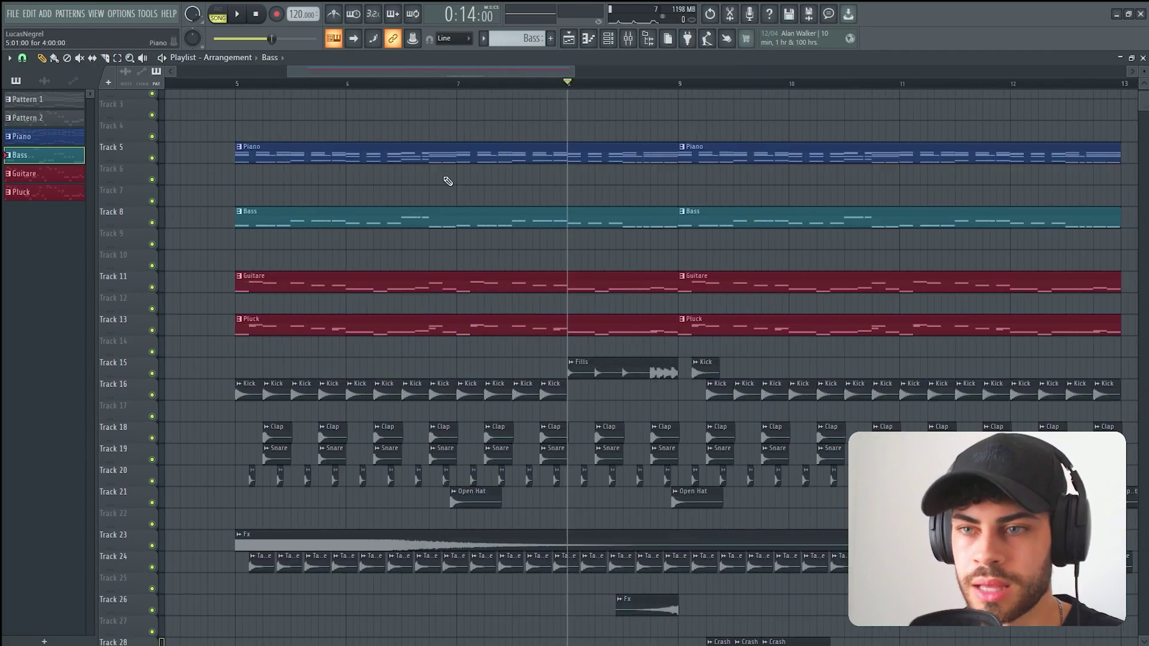
# Add a Nexus channel in a new Pattern 7 and fill it with the Piano chords from Pattern 1.
pyautogui.click(607, 38)
pyautogui.scroll(3, 509, 37)
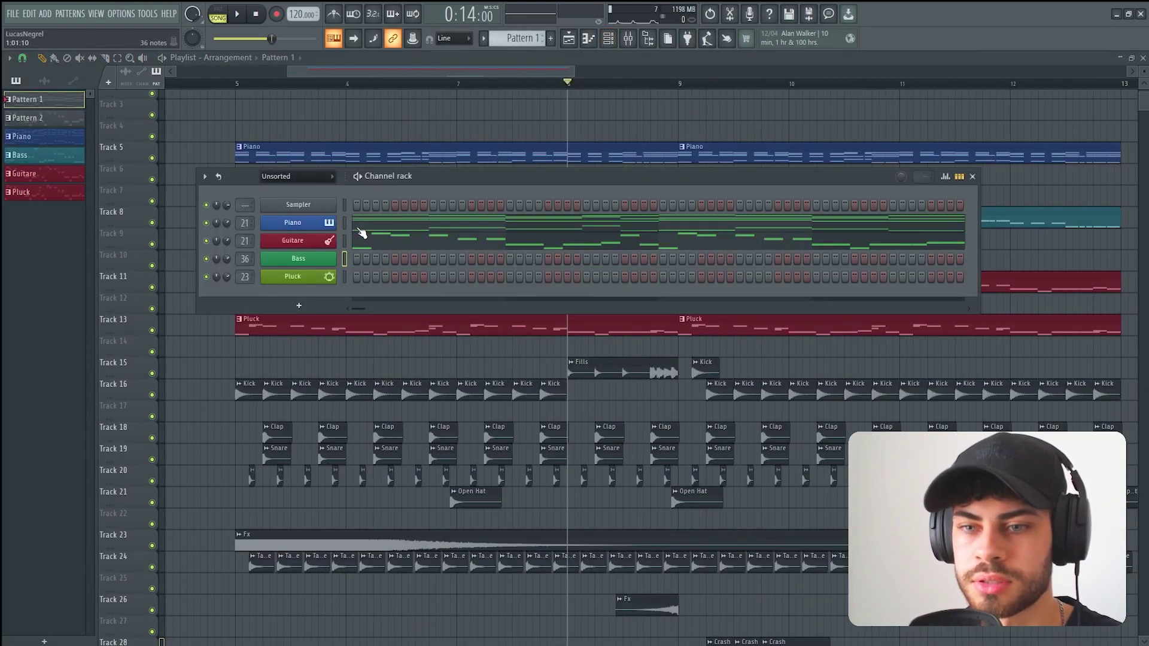
pyautogui.scroll(-6, 518, 43)
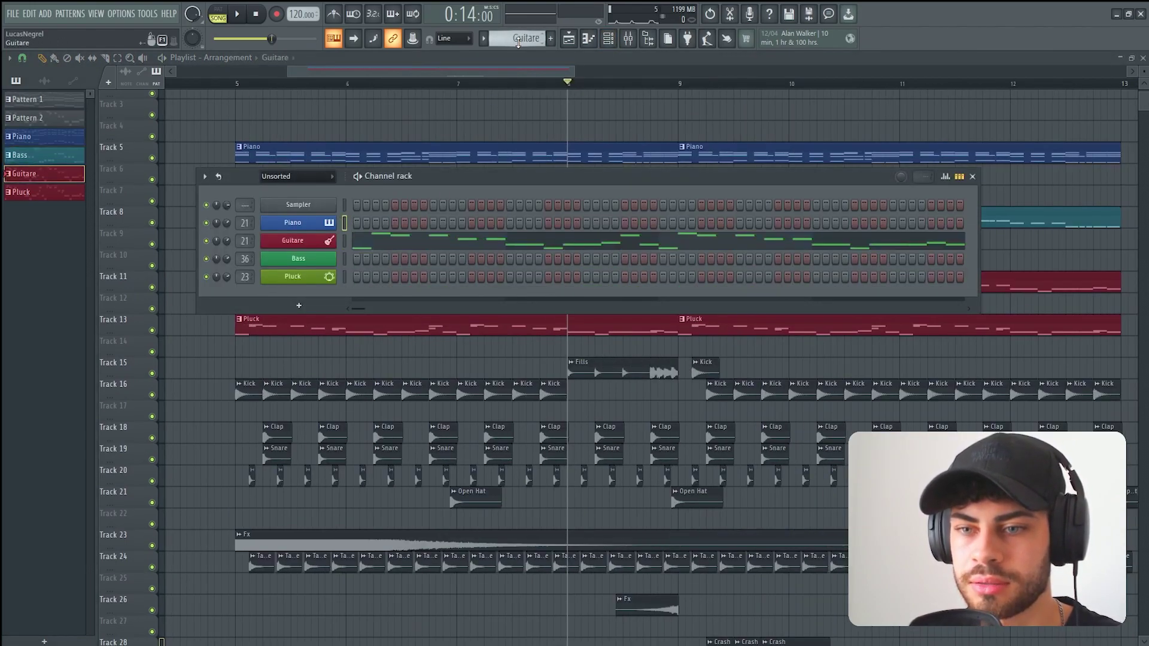
pyautogui.click(299, 306)
pyautogui.click(305, 380)
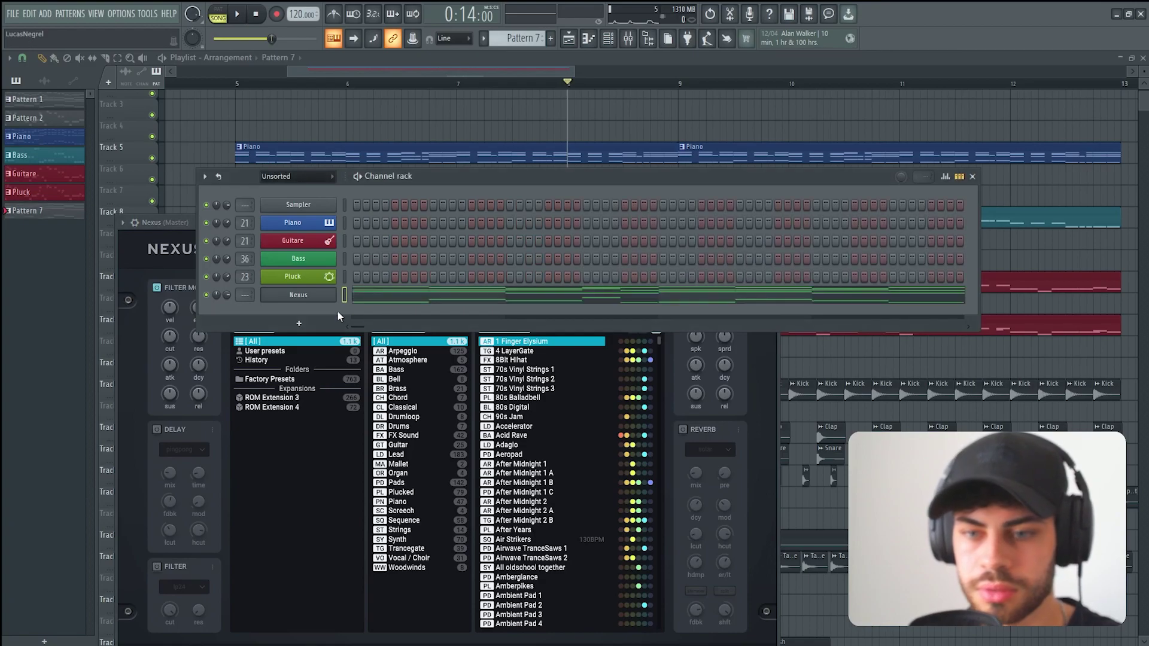
# Load the Ambient Pad 1 preset from the Pads category in Nexus for the new chord layer.
pyautogui.click(296, 299)
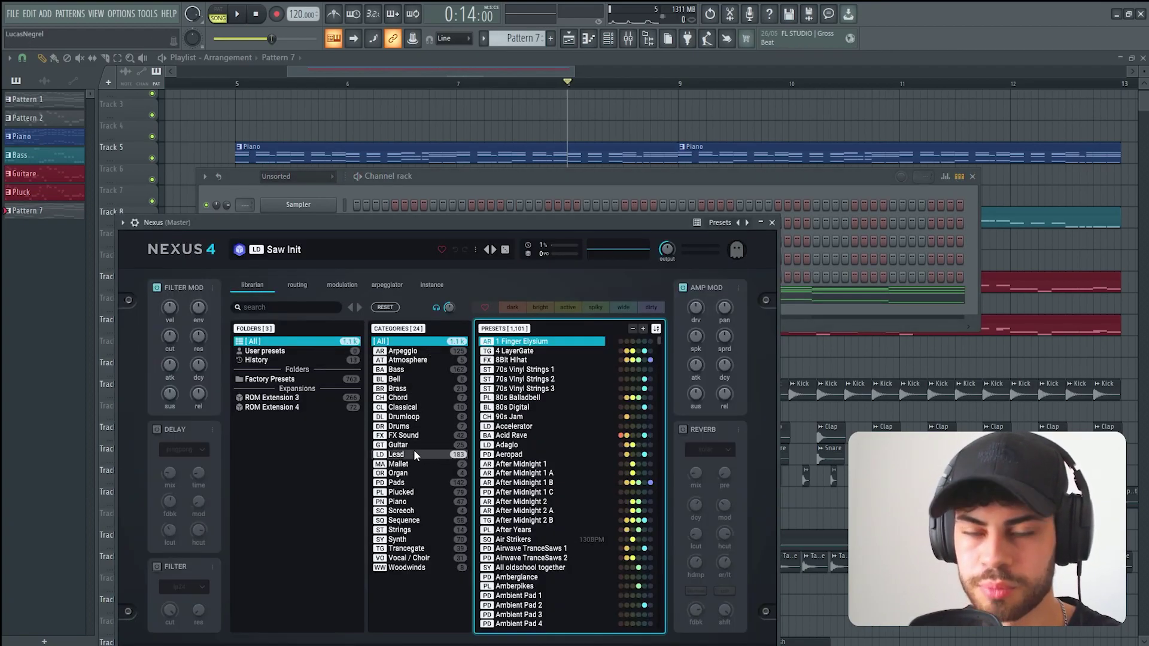
pyautogui.click(398, 492)
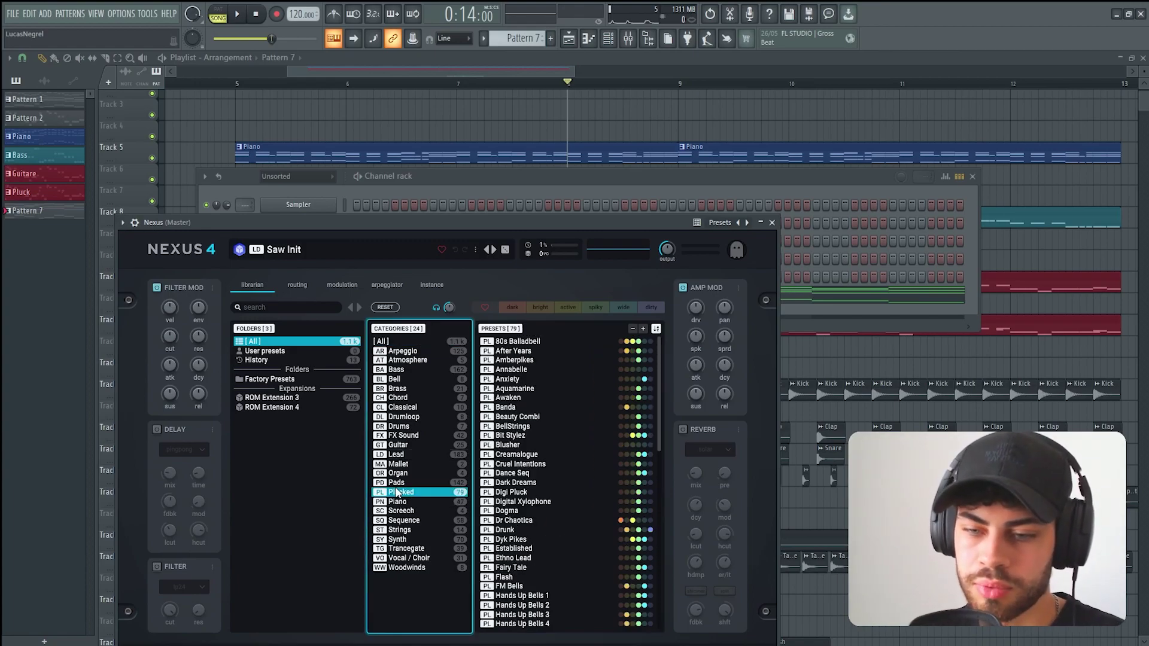
pyautogui.click(394, 485)
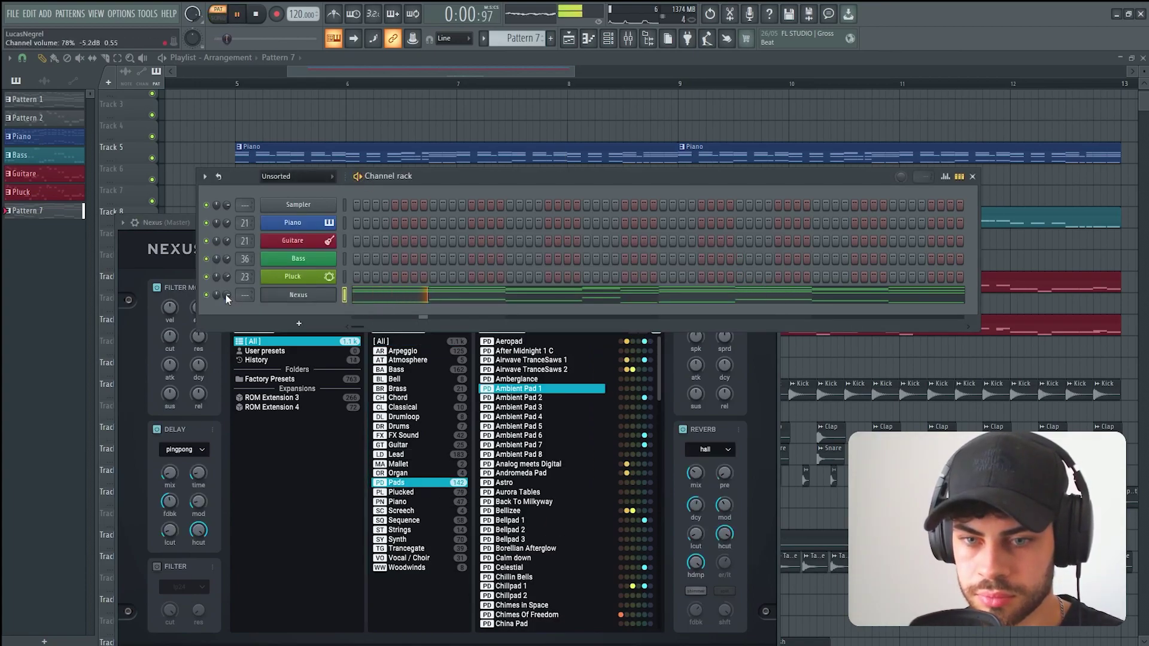
# Examine the Nexus chord notes across the four bars of Pattern 7 and play them from the start.
pyautogui.click(372, 296)
pyautogui.scroll(-4, 372, 300)
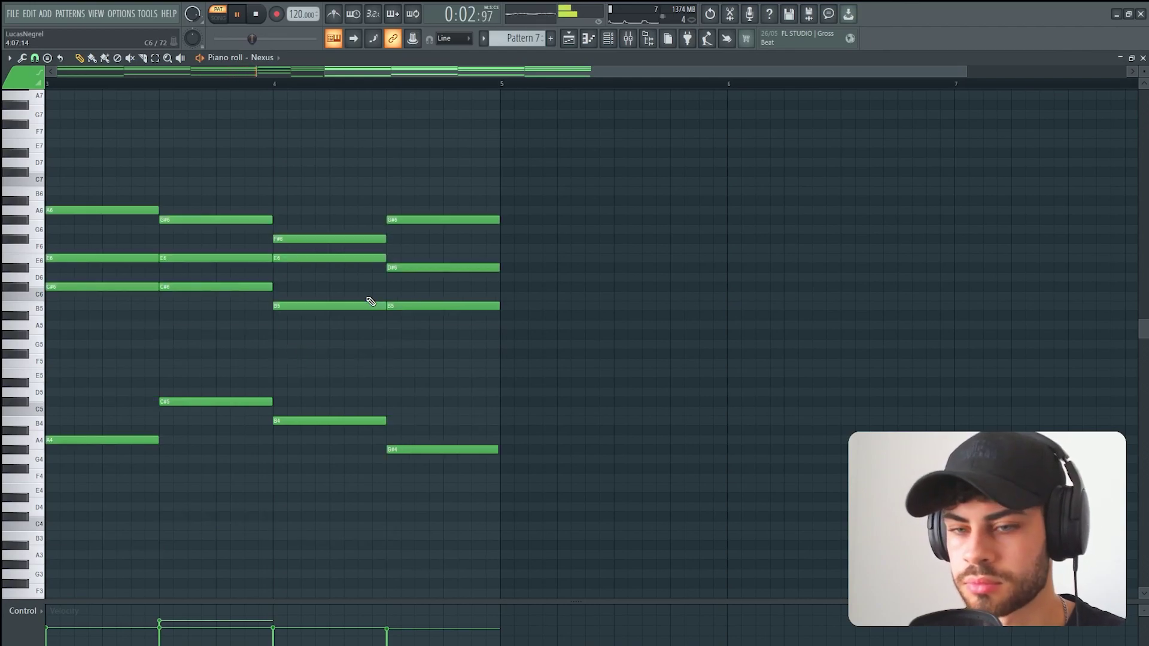
pyautogui.scroll(-3, 454, 90)
pyautogui.press('space')
pyautogui.press('space')
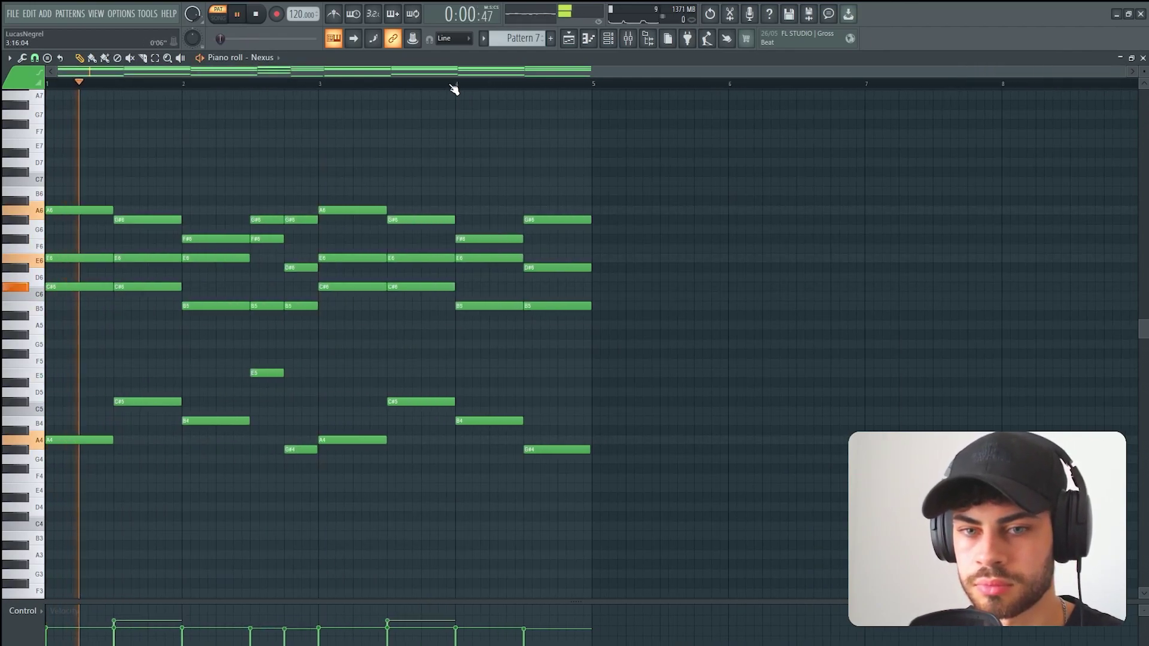
# Adjust the Nexus channel's mixer track assignment, stop the pattern playback and return to the playlist.
pyautogui.click(608, 39)
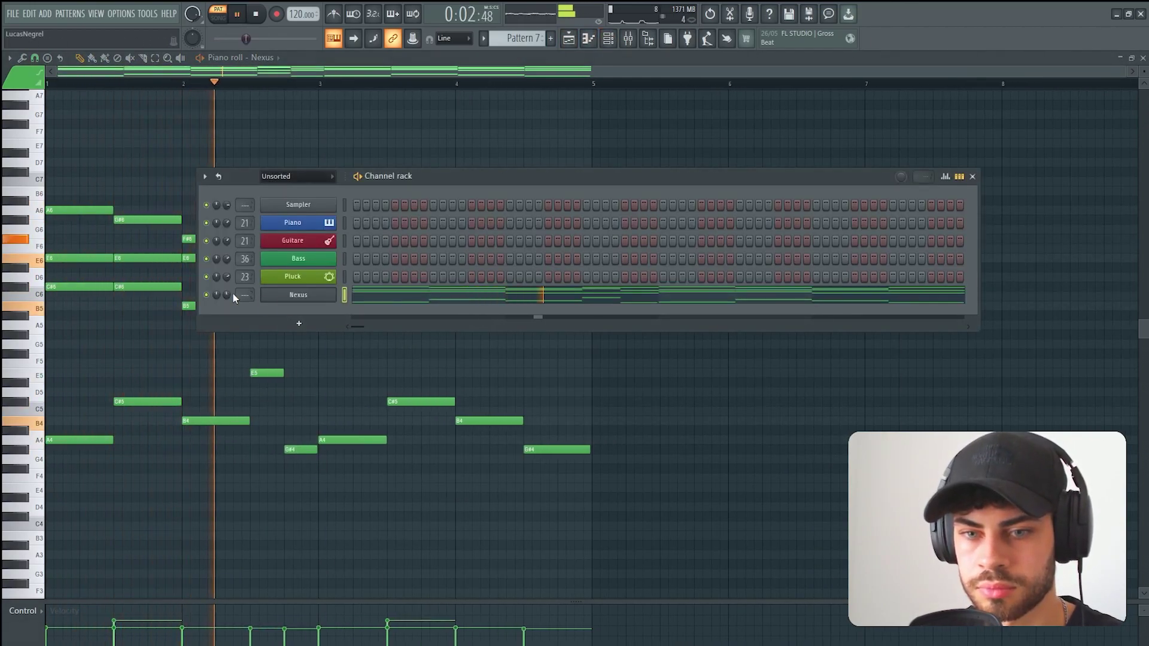
pyautogui.moveTo(242, 295); pyautogui.dragTo(241, 294)
pyautogui.click(568, 38)
pyautogui.press('space')
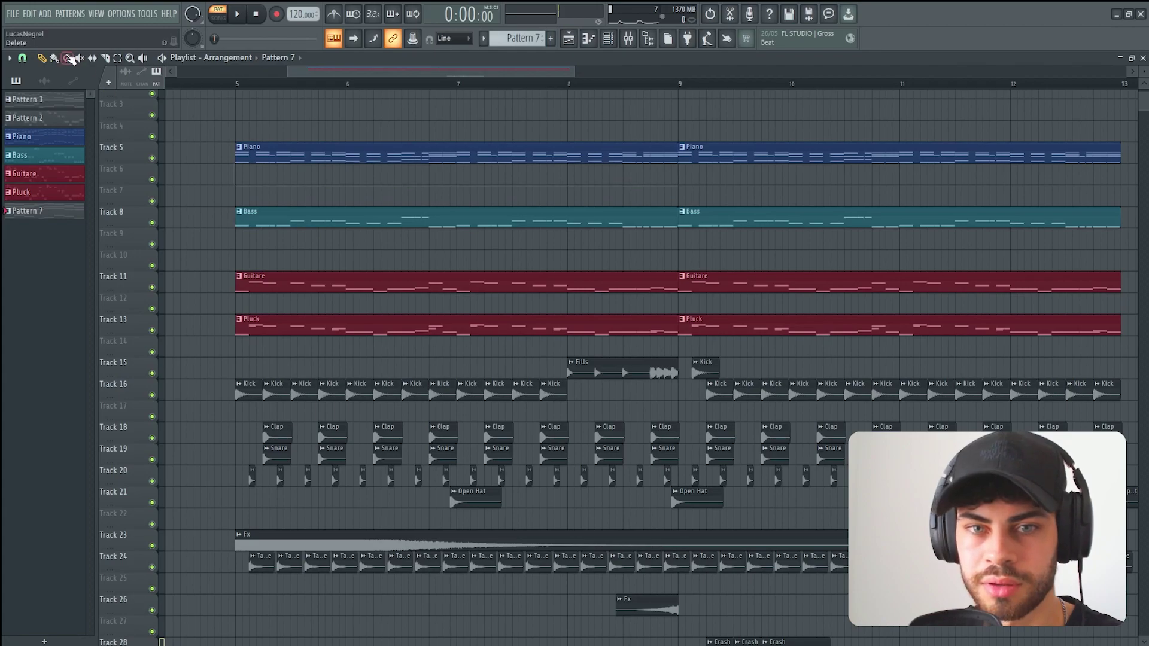
# Place Pattern 7 on Track 6 at bars 5 and 9, and play it with the full arrangement.
pyautogui.moveTo(576, 82); pyautogui.dragTo(551, 92)
pyautogui.press('space')
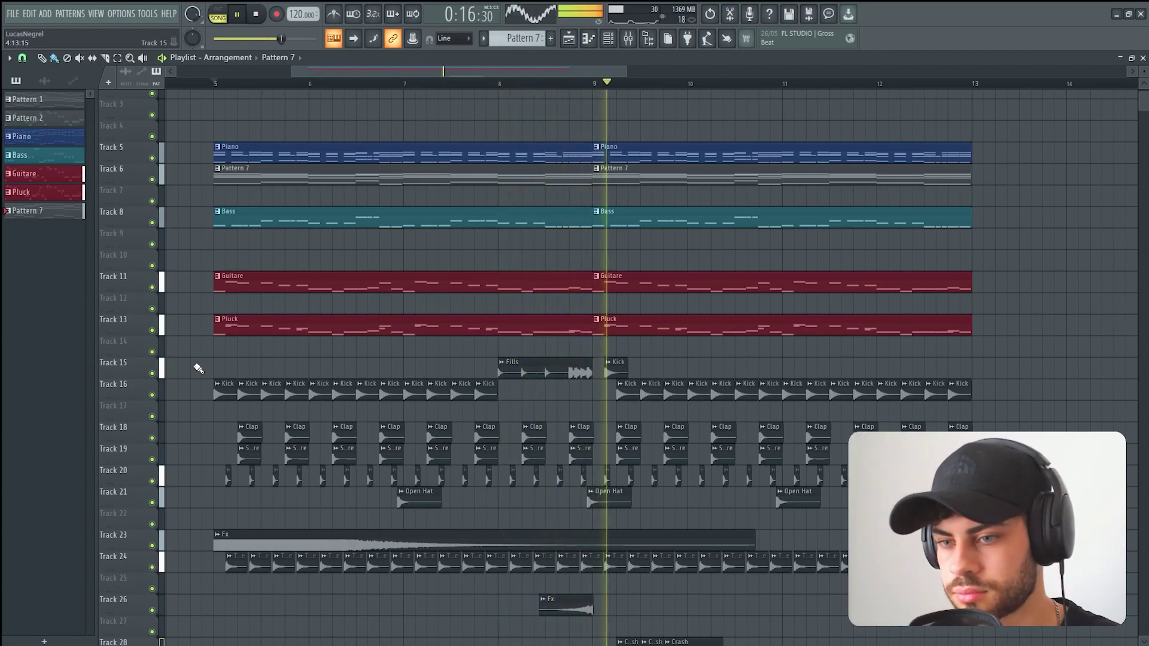
pyautogui.press('space')
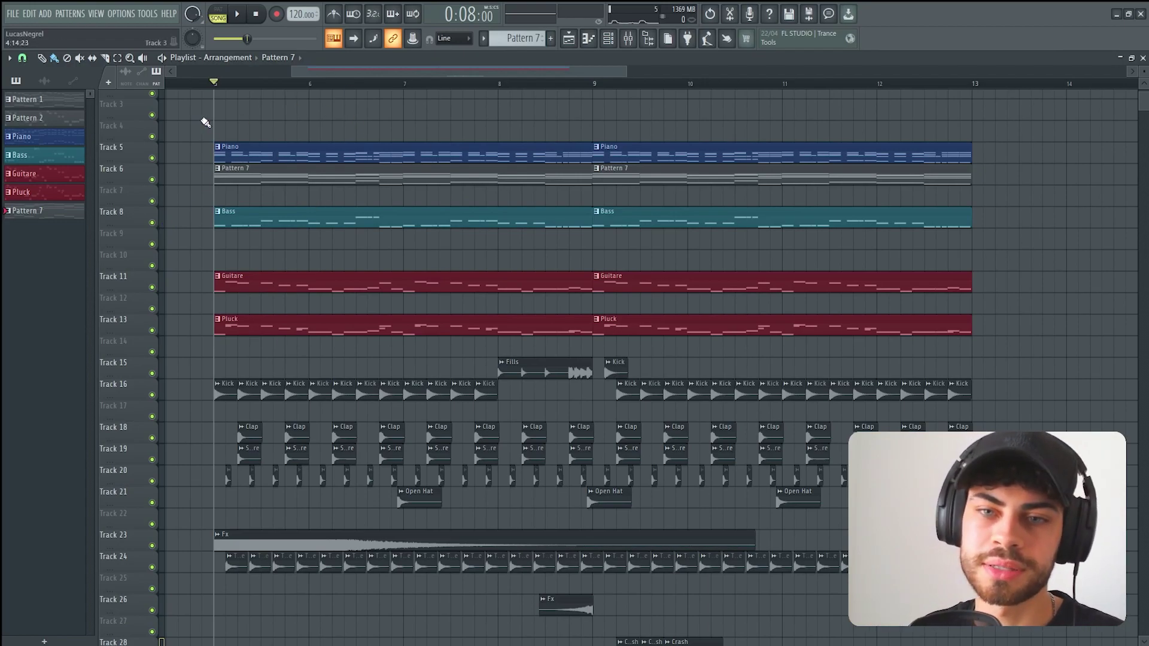
pyautogui.scroll(2, 201, 89)
pyautogui.scroll(2, 204, 89)
pyautogui.scroll(-3, 204, 88)
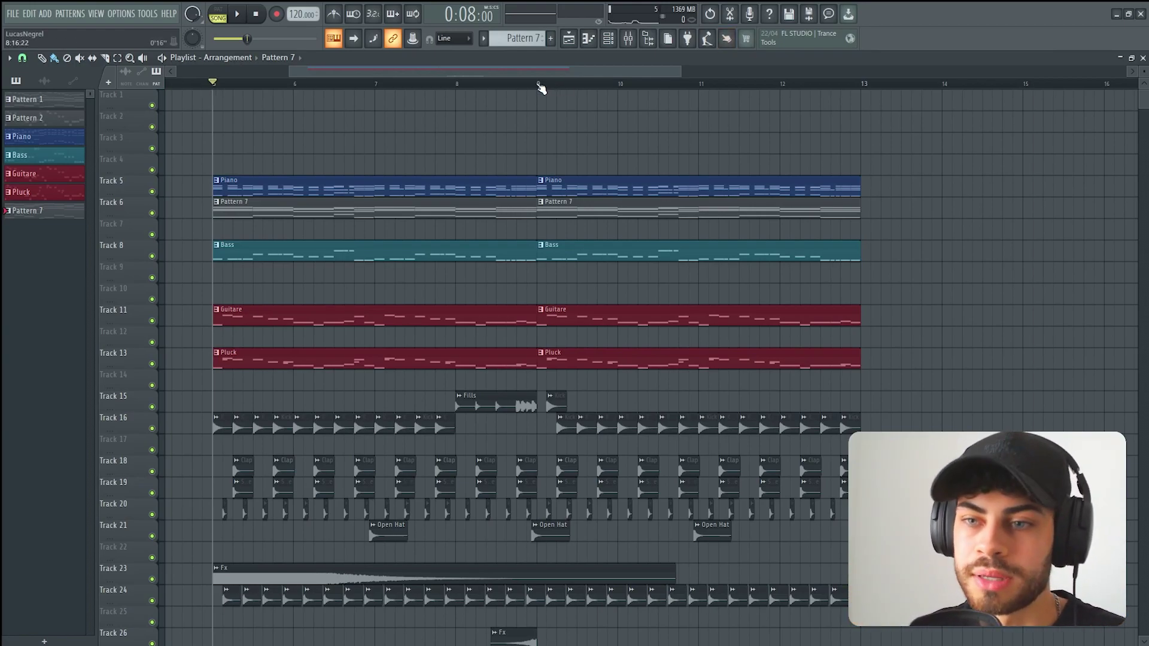
pyautogui.scroll(-2, 541, 88)
pyautogui.scroll(-3, 234, 177)
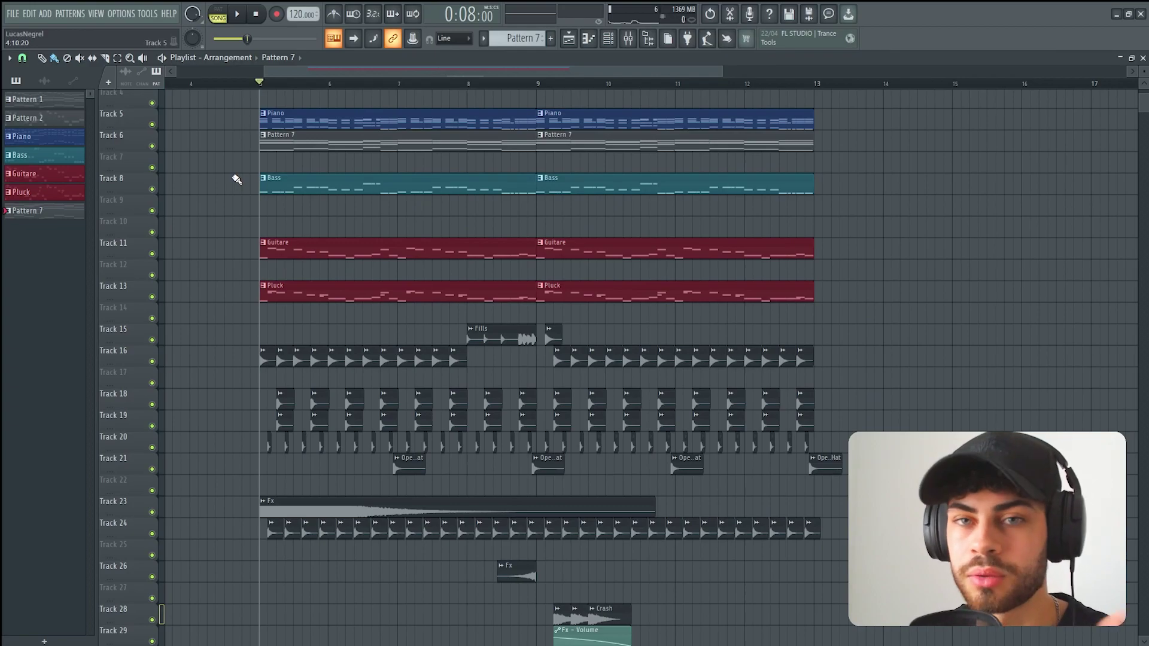
pyautogui.scroll(2, 237, 180)
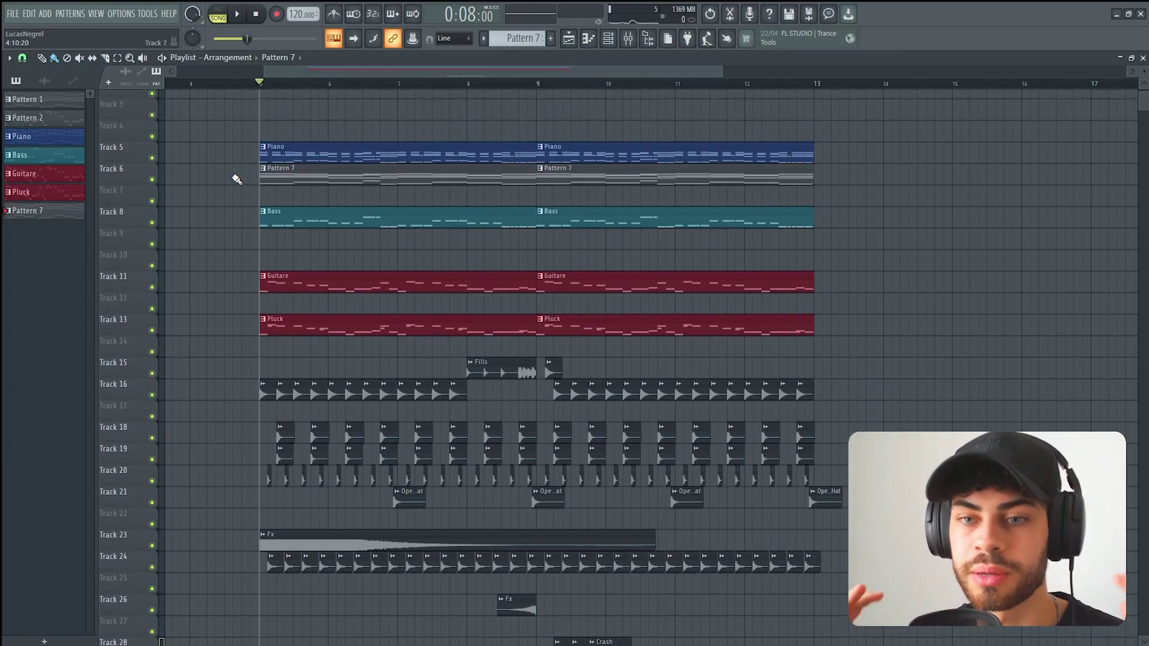
# Solo the Pattern 7 pad on Track 6 together with the Piano on Track 5 and play both from bar 5.
pyautogui.rightClick(152, 181)
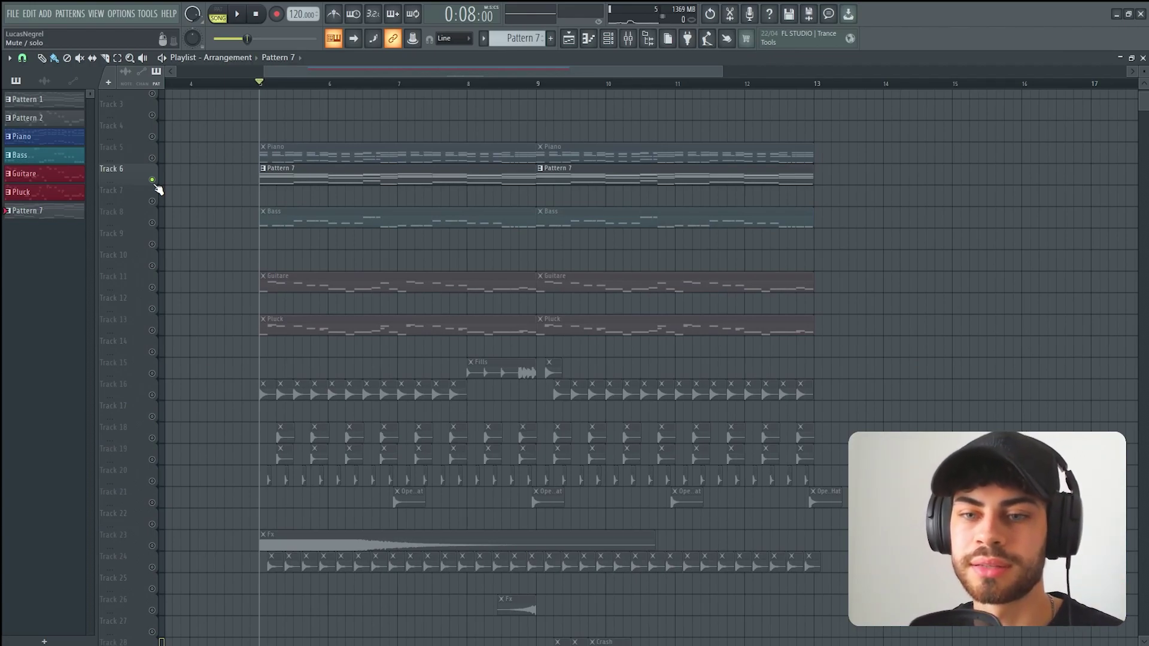
pyautogui.click(152, 158)
pyautogui.press('space')
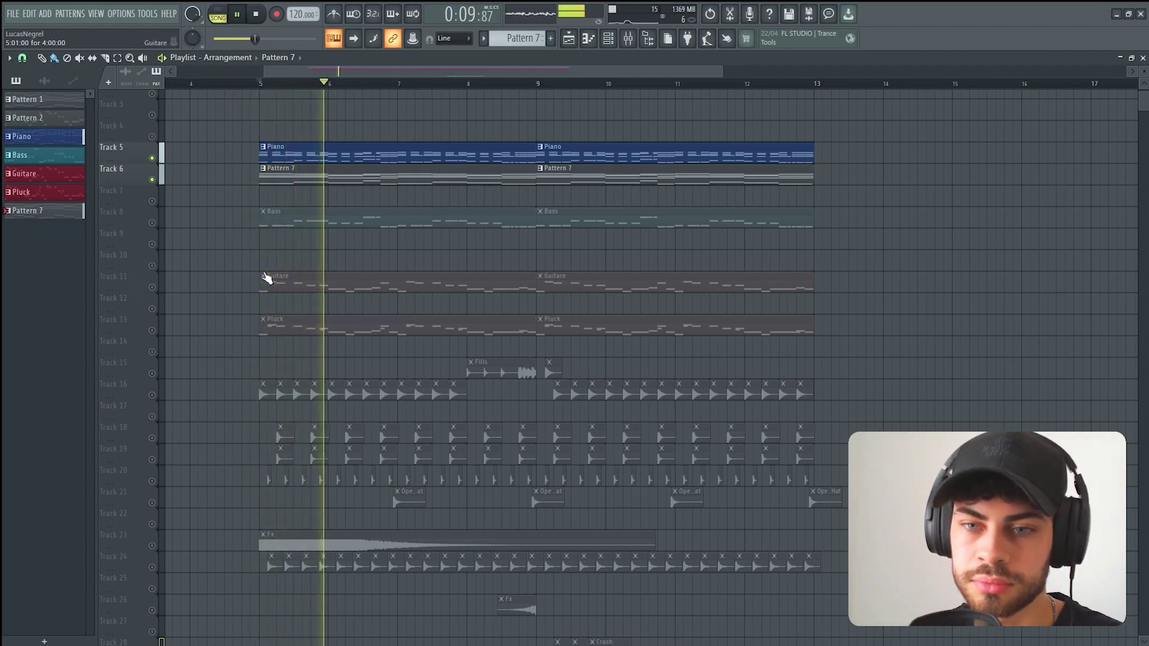
pyautogui.press('space')
# Mute Track 6 to hear the Piano alone for comparison, stop playback and end the solo on Track 5.
pyautogui.click(156, 180)
pyautogui.press('space')
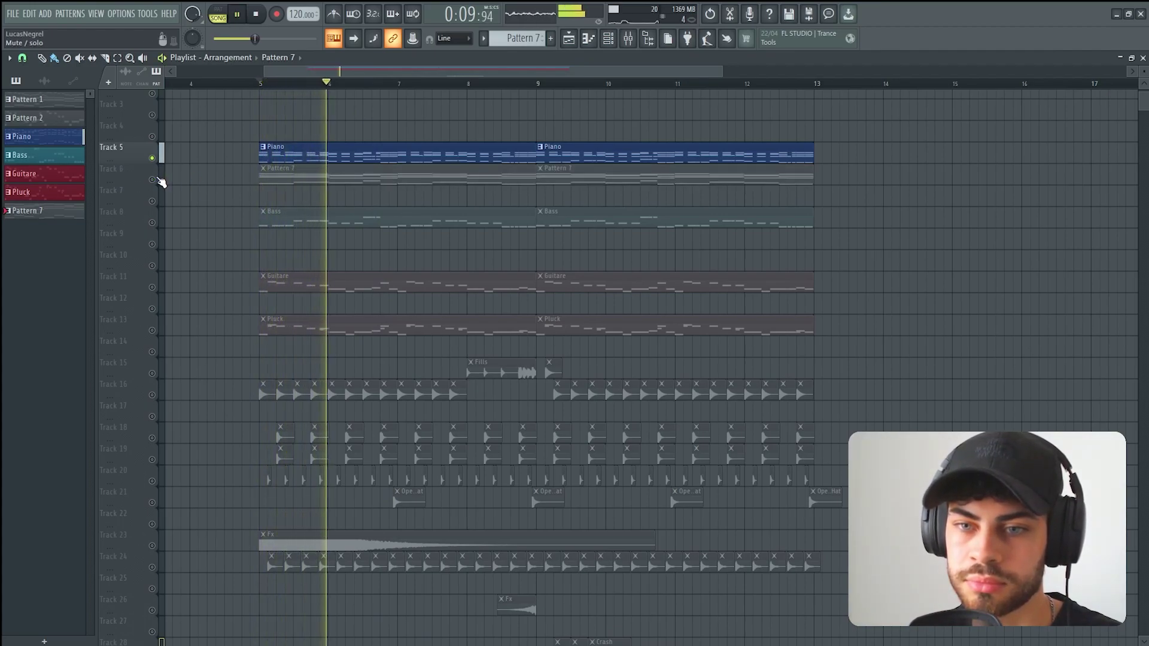
pyautogui.press('space')
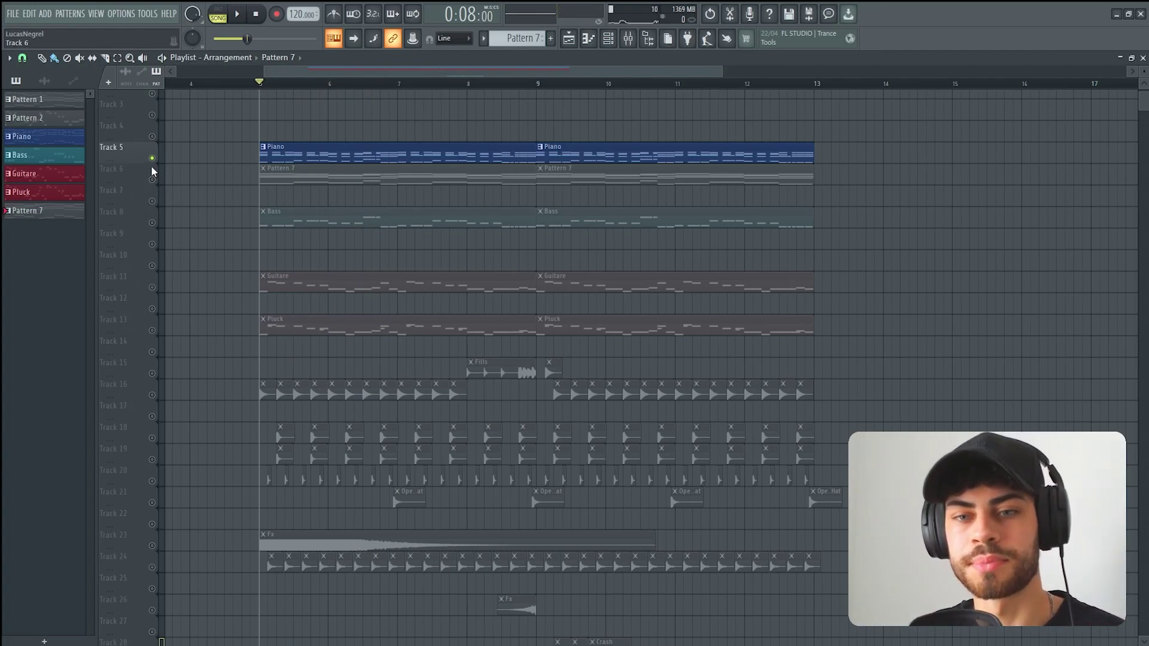
pyautogui.rightClick(153, 159)
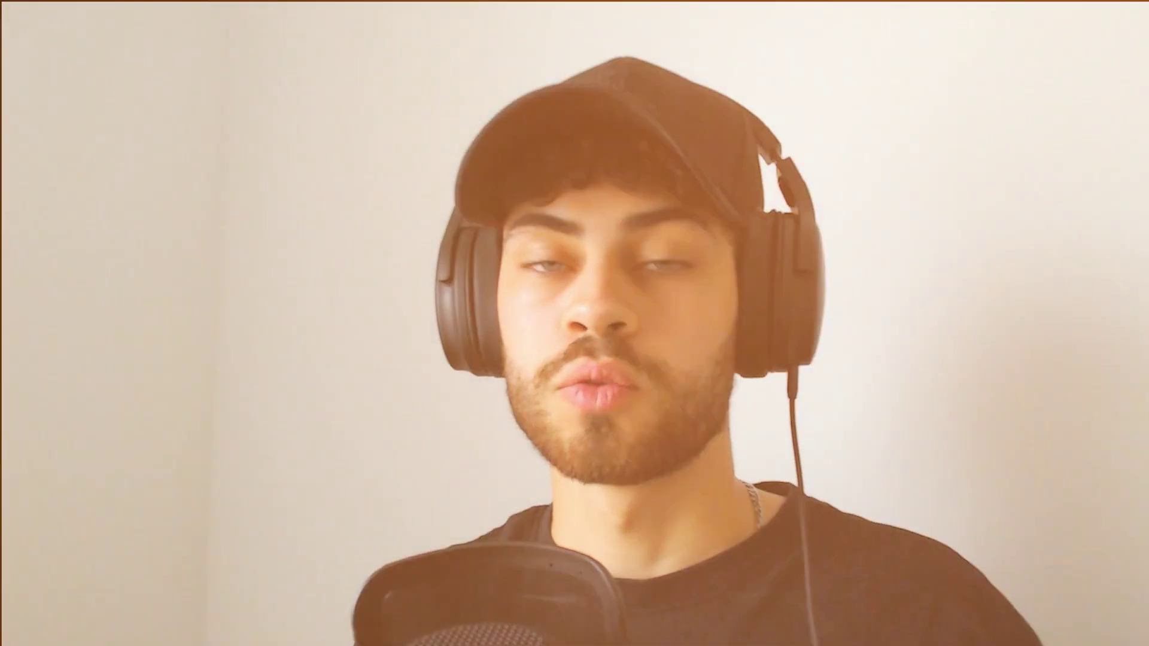